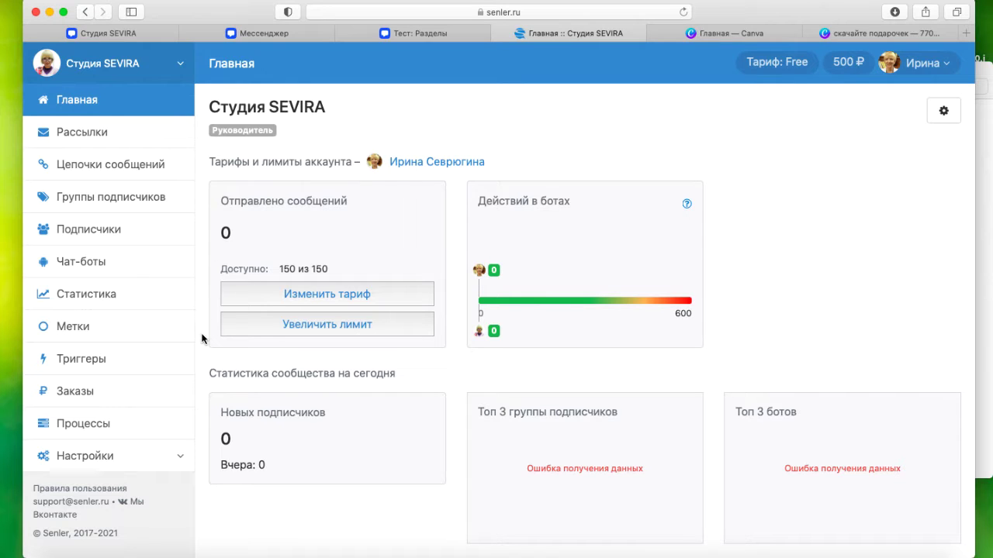
Look at the triggers of the Студия SEVIRA community and expand the details of the Стоп trigger.
{"action": "left_click", "coordinate": [156, 365]}
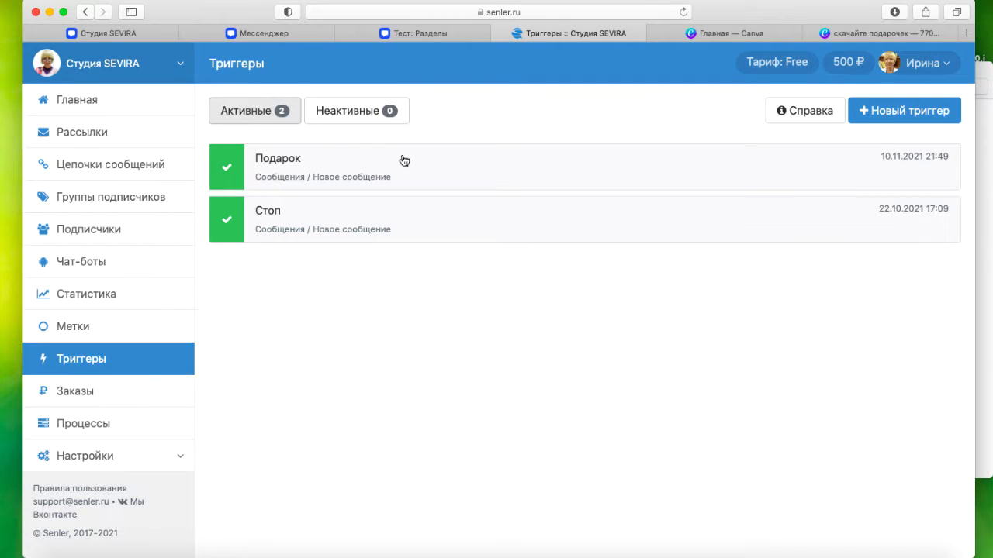
{"action": "left_click", "coordinate": [355, 219]}
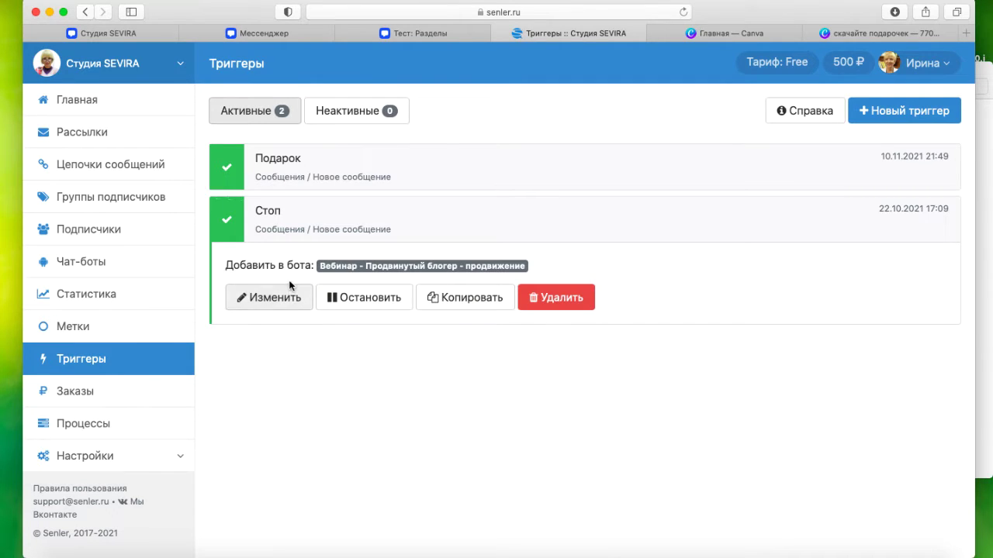
Switch from Студия SEVIRA to the Тест community through the list of all communities.
{"action": "left_click", "coordinate": [182, 65]}
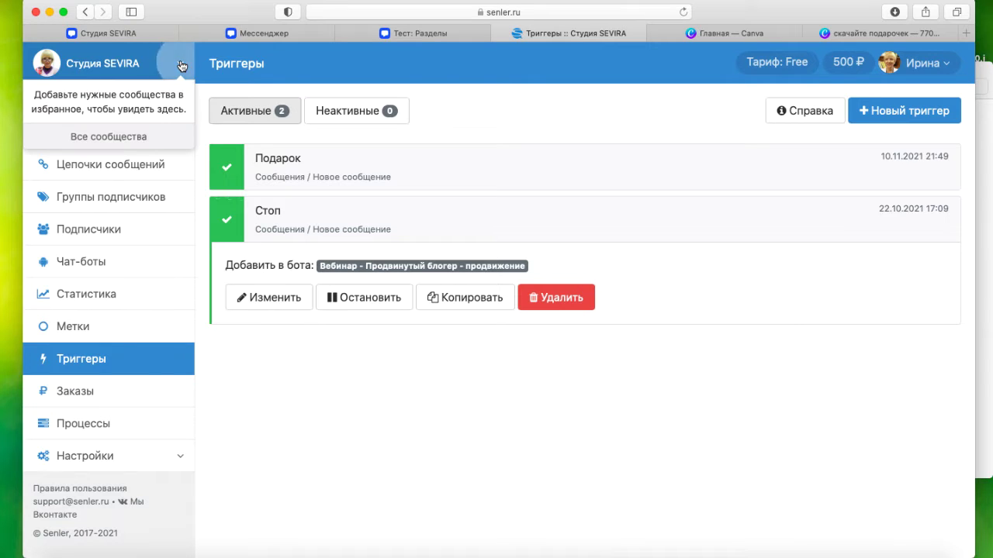
{"action": "left_click", "coordinate": [159, 138]}
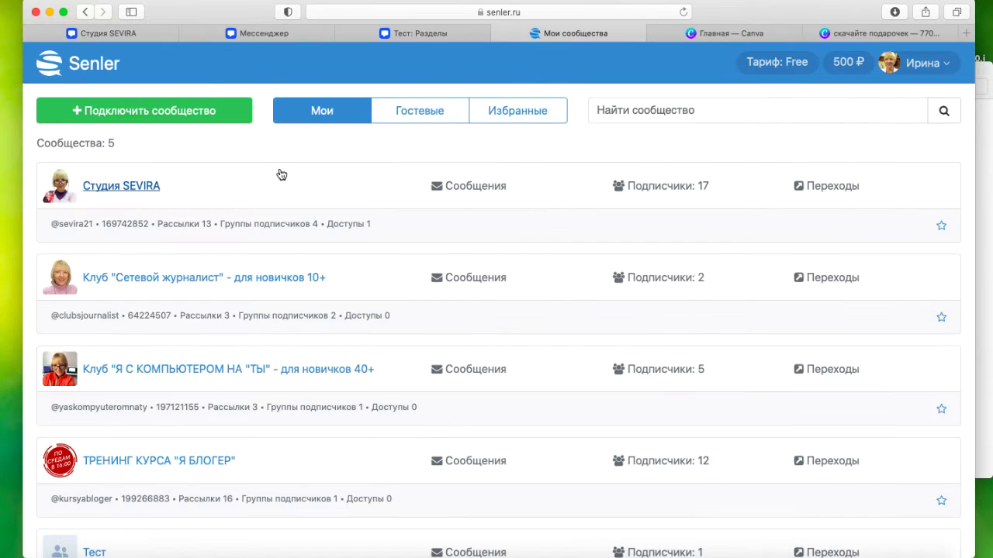
{"action": "scroll", "coordinate": [149, 369], "scroll_direction": "down", "scroll_amount": 3}
{"action": "left_click", "coordinate": [94, 432]}
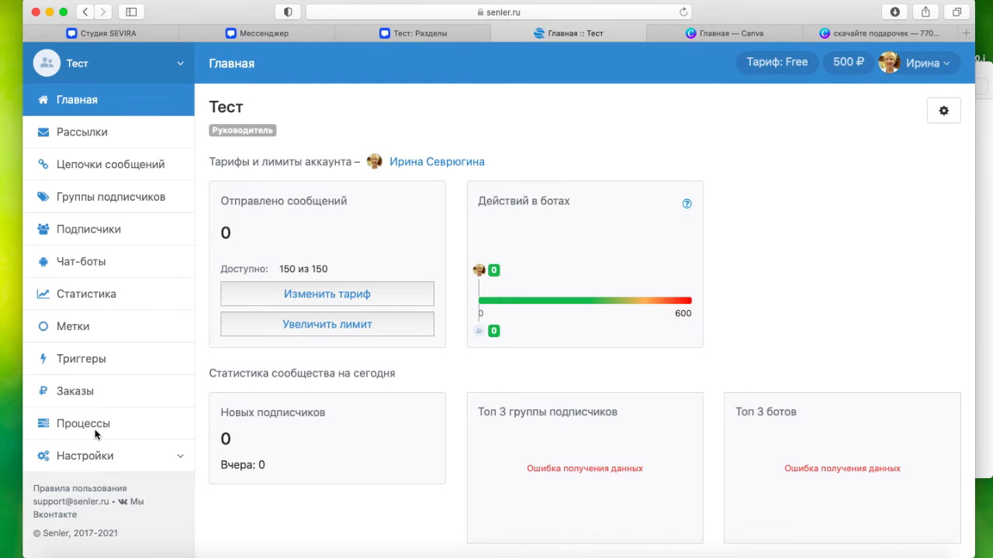
Start a new trigger in the Тест community and name it стоп.
{"action": "left_click", "coordinate": [99, 361]}
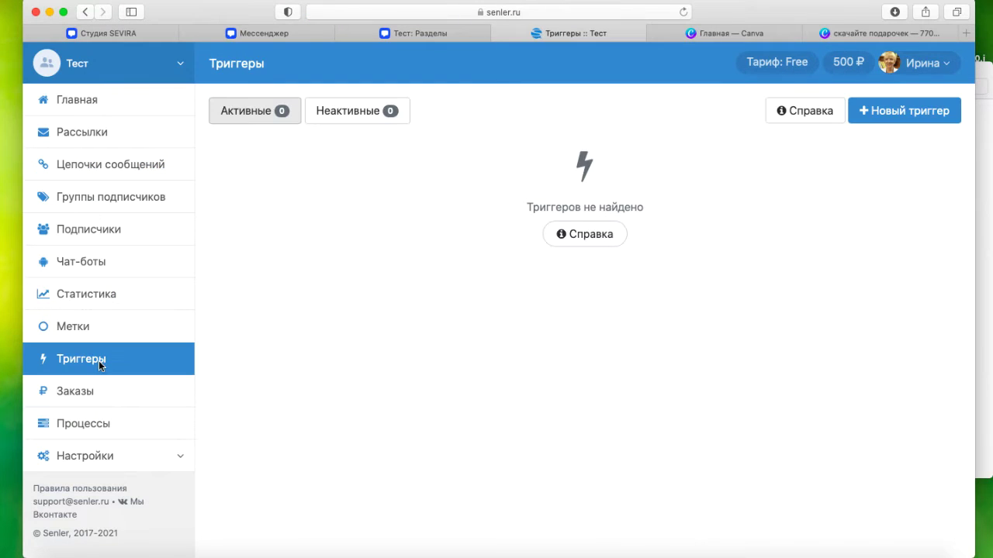
{"action": "left_click", "coordinate": [896, 108]}
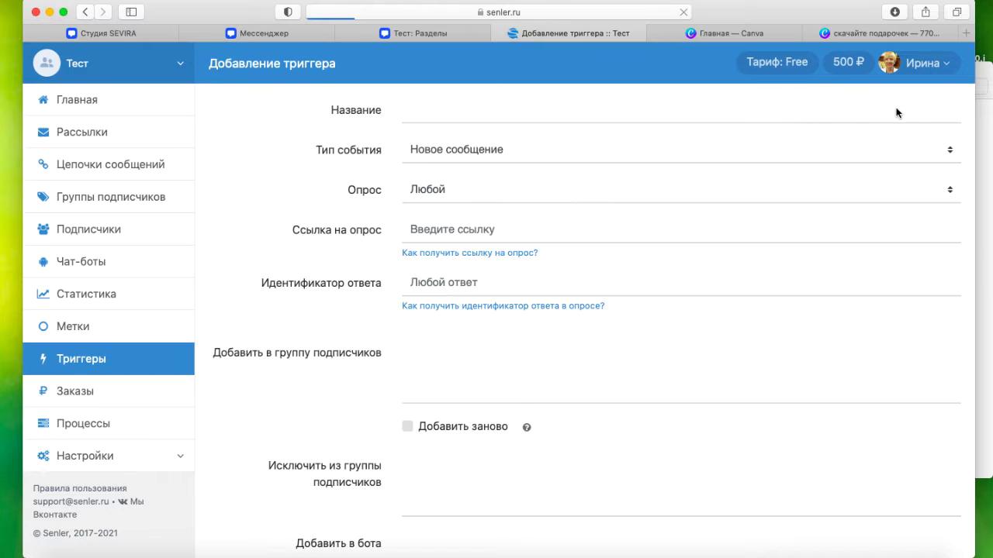
{"action": "left_click", "coordinate": [445, 117]}
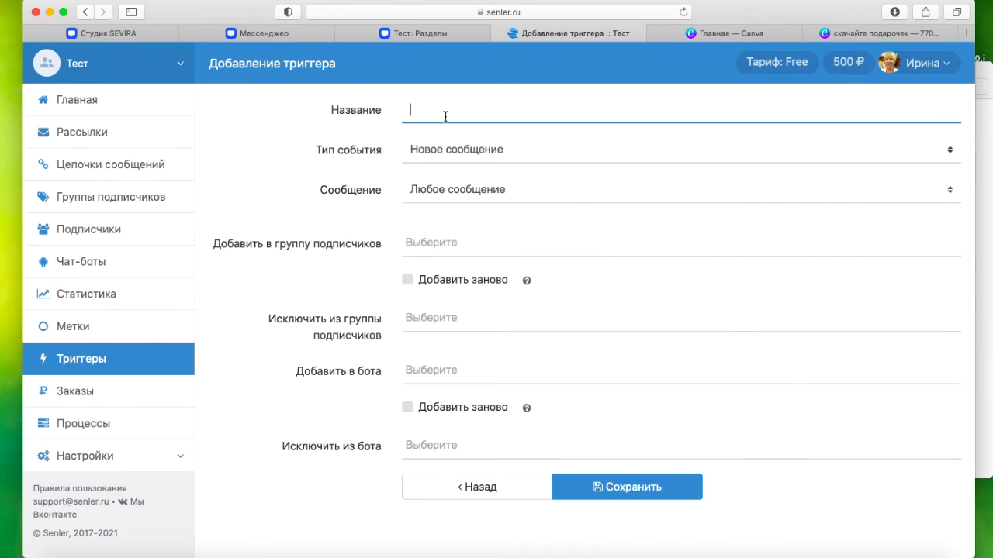
{"action": "type", "text": "стоп"}
Set the trigger's event type to Новое сообщение and its message condition to Сообщение равно.
{"action": "left_click", "coordinate": [447, 145]}
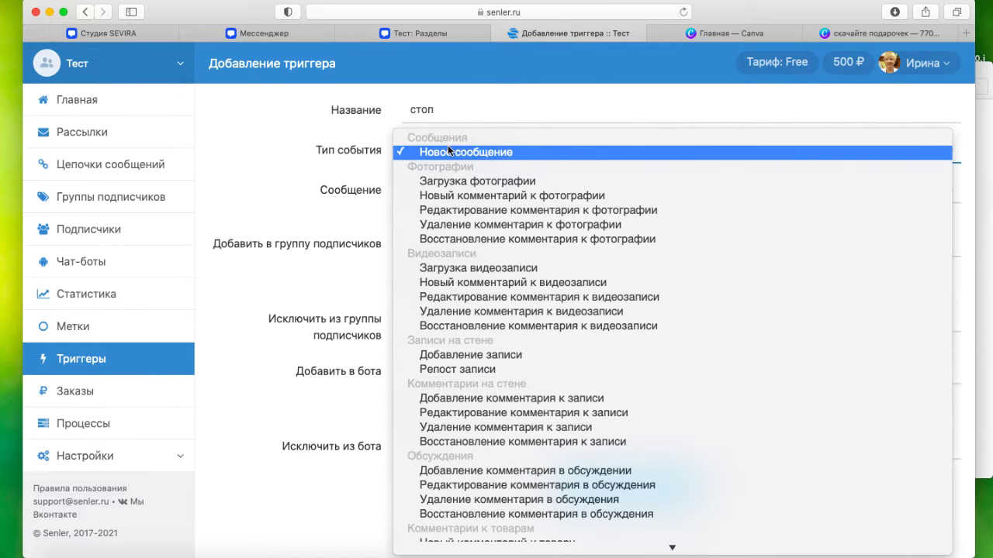
{"action": "left_click", "coordinate": [448, 146]}
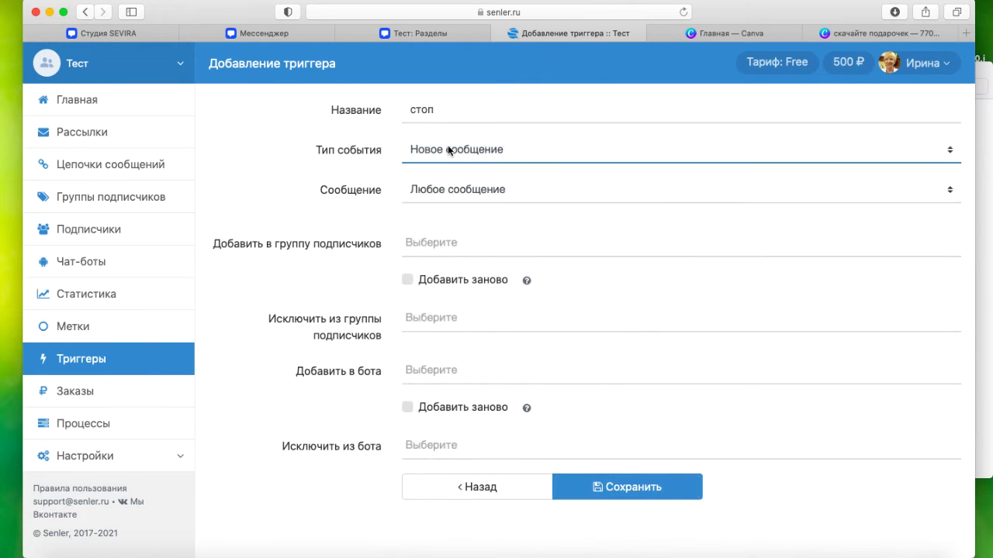
{"action": "left_click", "coordinate": [508, 190]}
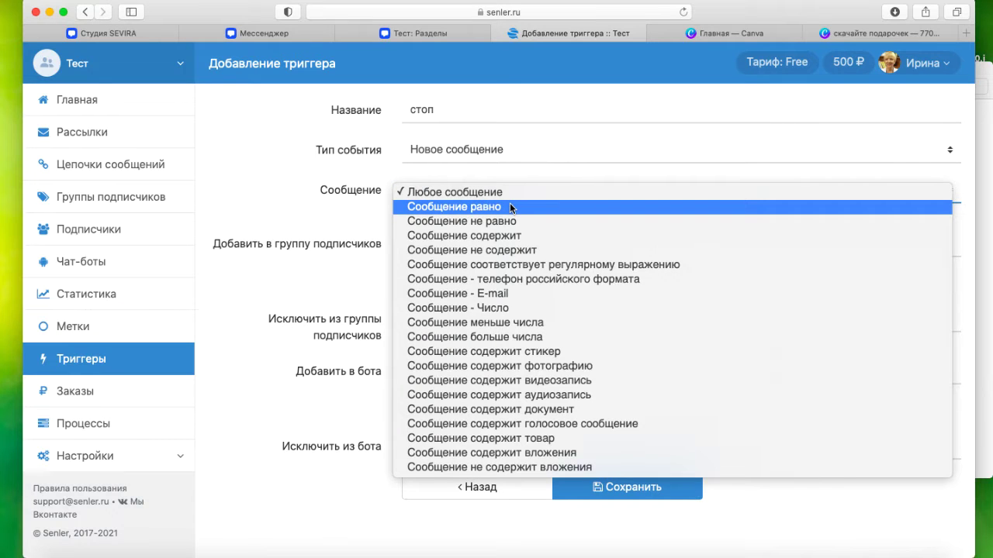
{"action": "left_click", "coordinate": [509, 202]}
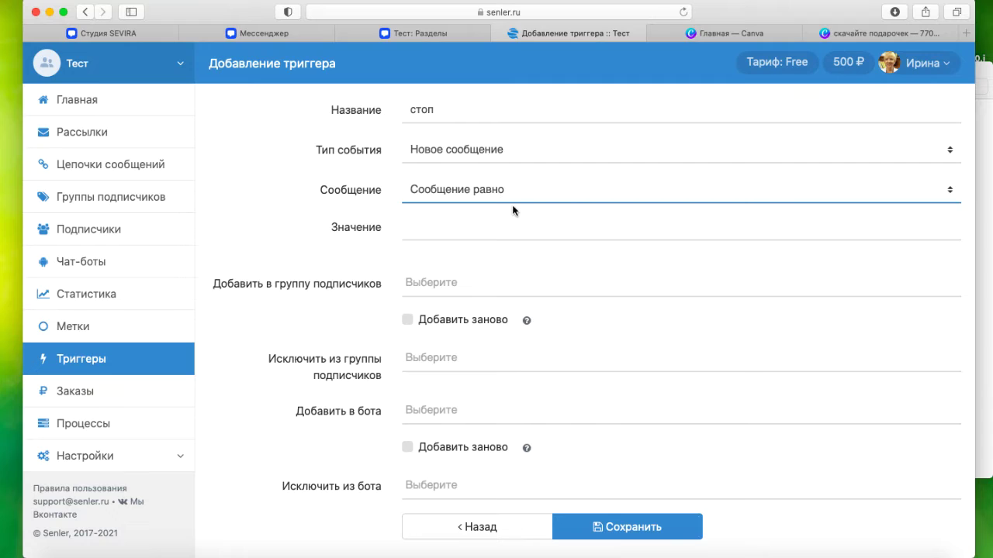
Make the trigger add people to the subscriber group отписка от рассылок and save the trigger.
{"action": "left_click", "coordinate": [496, 283]}
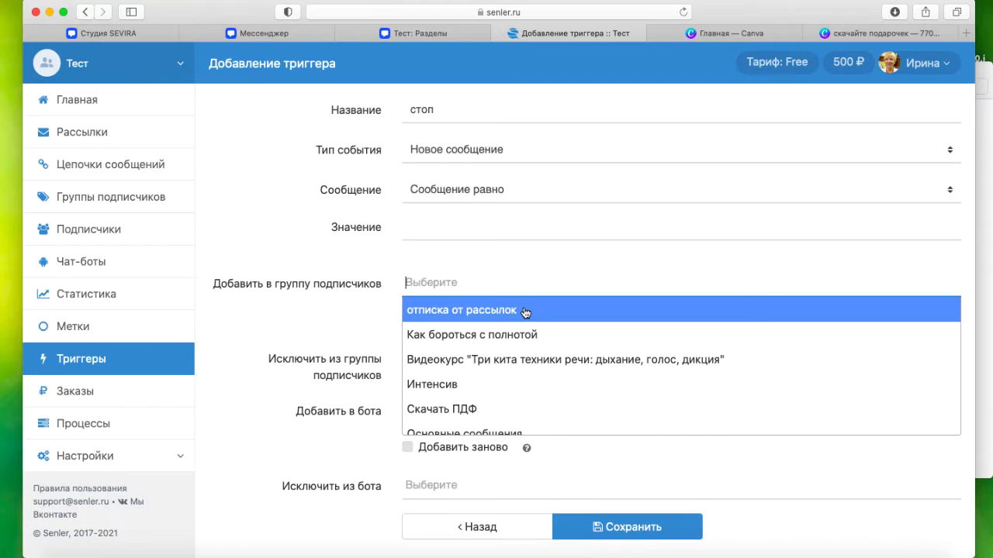
{"action": "left_click", "coordinate": [525, 312]}
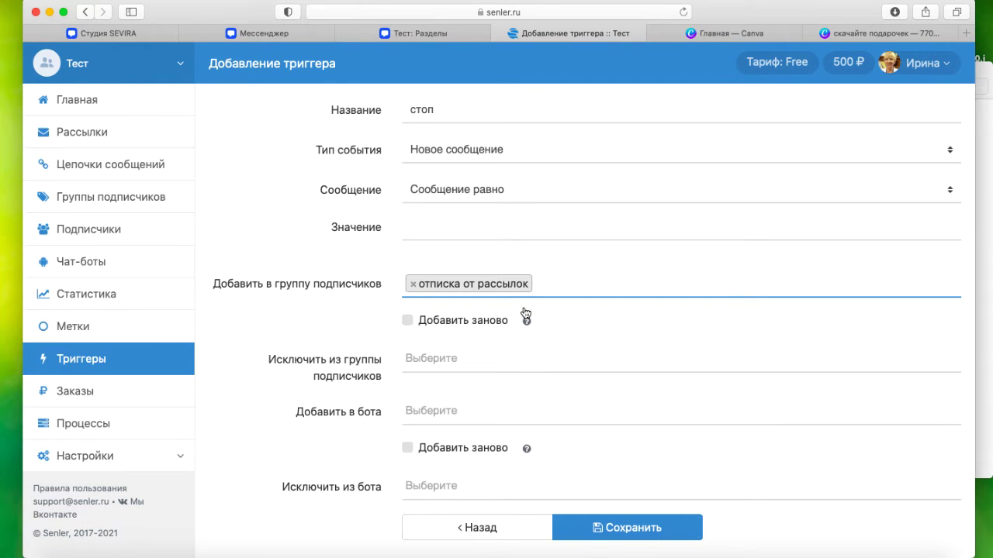
{"action": "scroll", "coordinate": [612, 353], "scroll_direction": "down", "scroll_amount": 1}
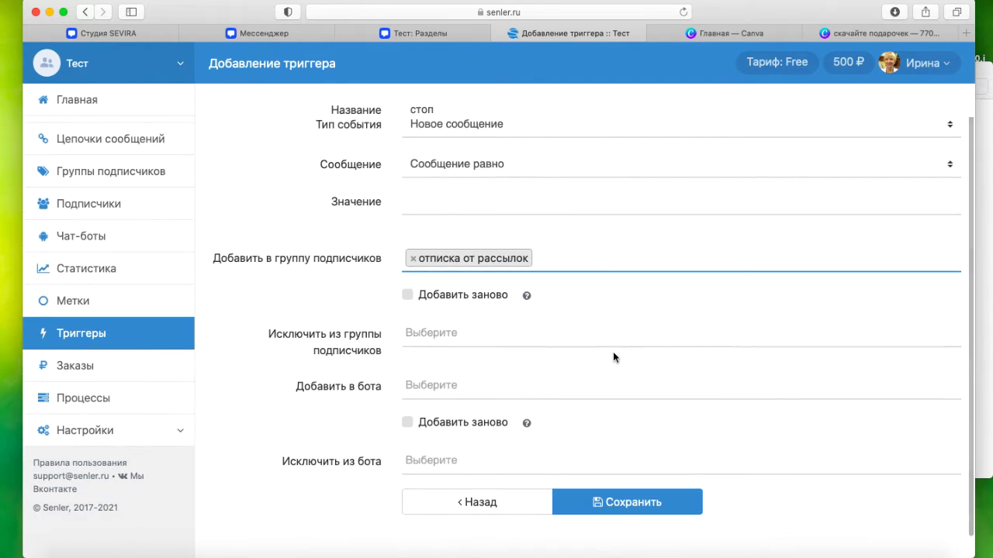
{"action": "left_click", "coordinate": [642, 503]}
{"action": "left_click", "coordinate": [518, 250]}
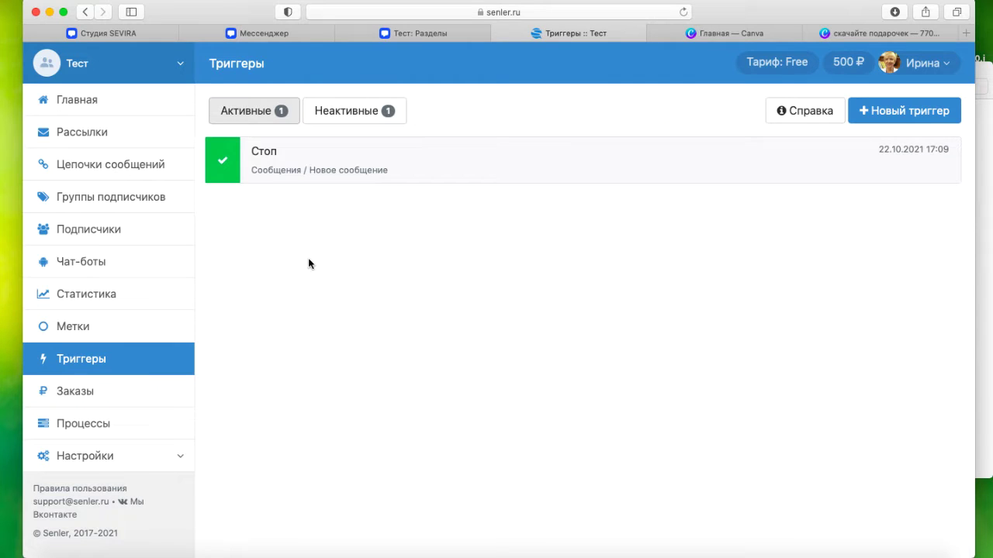
Start a new subscriber group named Подарок with the heading Получите подарок.
{"action": "left_click", "coordinate": [127, 262]}
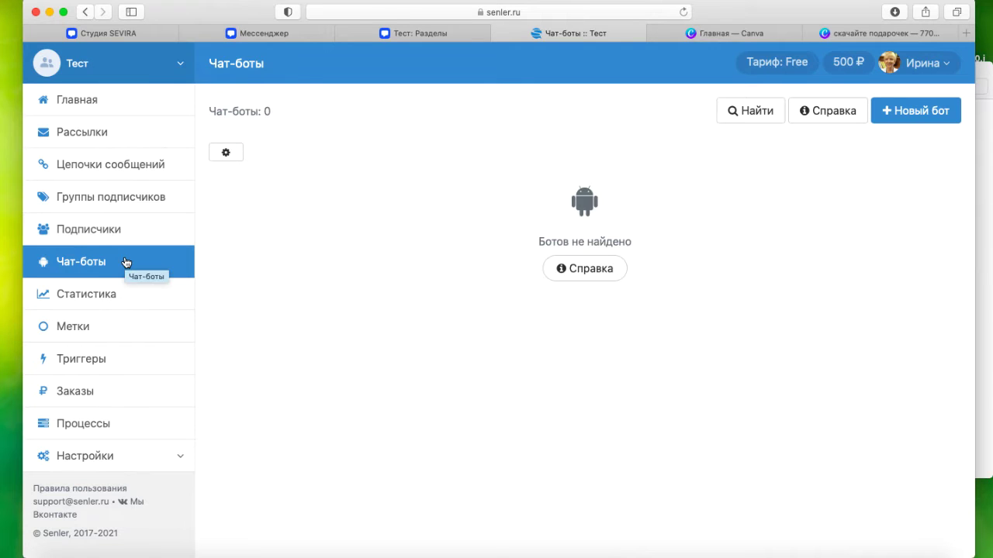
{"action": "left_click", "coordinate": [146, 190]}
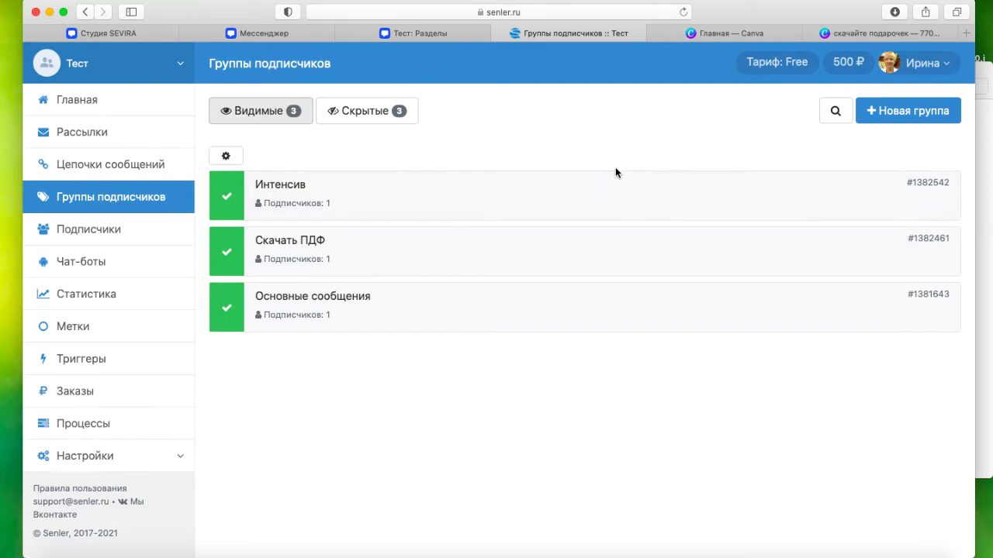
{"action": "left_click", "coordinate": [916, 109]}
{"action": "left_click", "coordinate": [560, 150]}
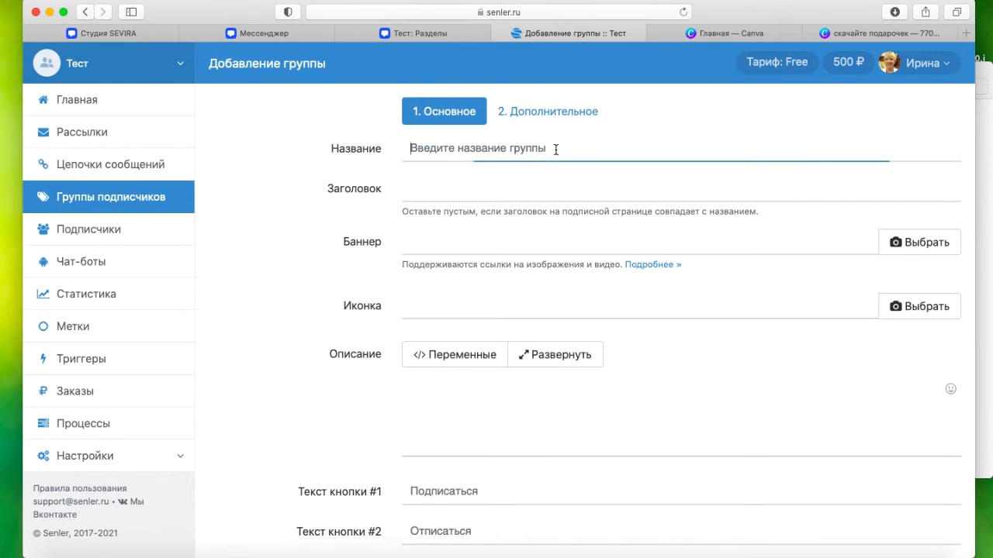
{"action": "type", "text": "Подарок"}
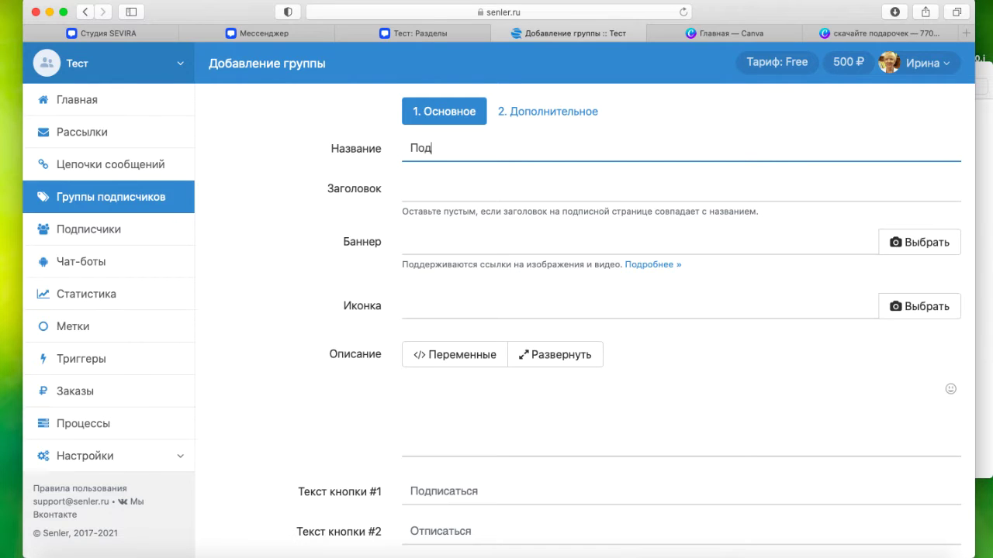
{"action": "left_click", "coordinate": [525, 183]}
{"action": "type", "text": "Получите подарок"}
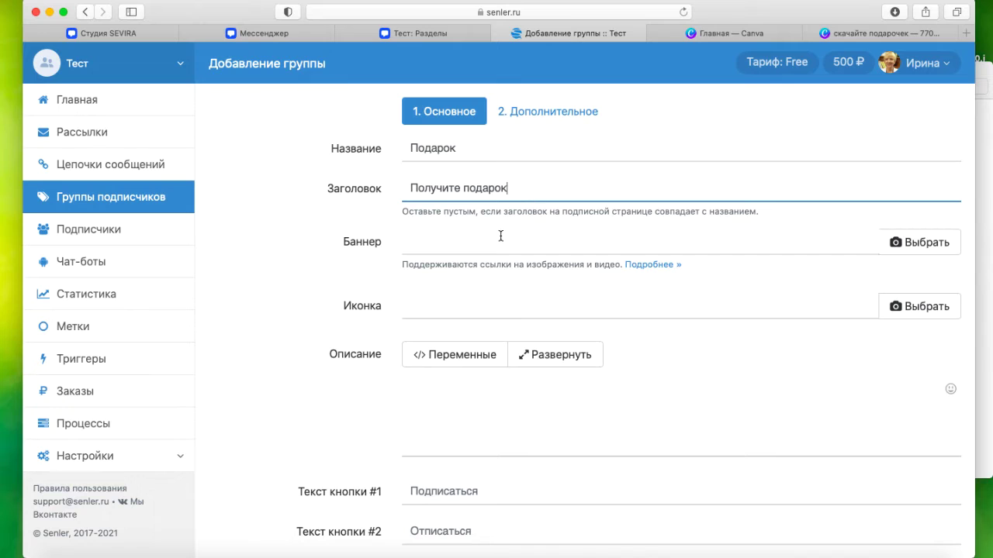
Upload скачайте подарочек.png from the Картинки folder as the group's banner, cropping off the strip along its bottom edge.
{"action": "left_click", "coordinate": [894, 242]}
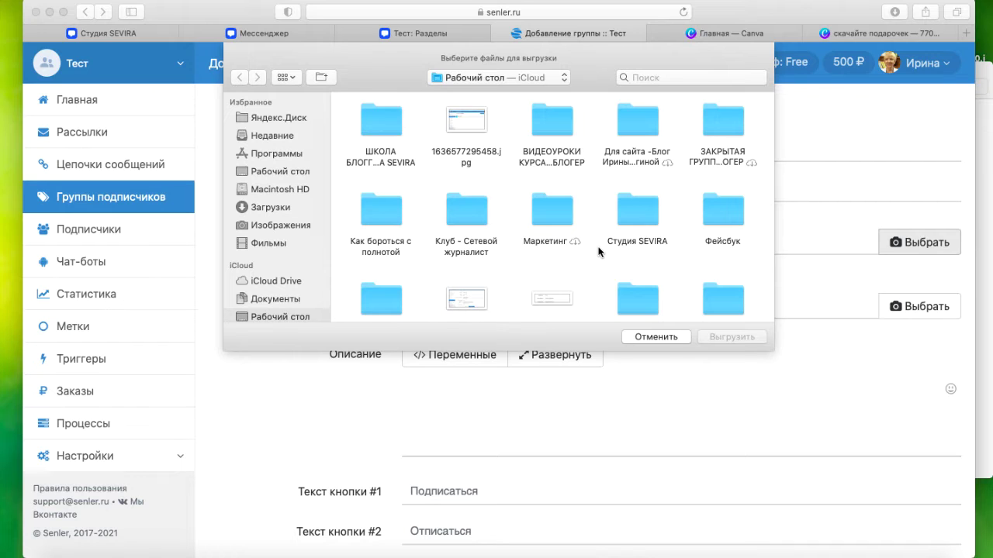
{"action": "left_click", "coordinate": [535, 124]}
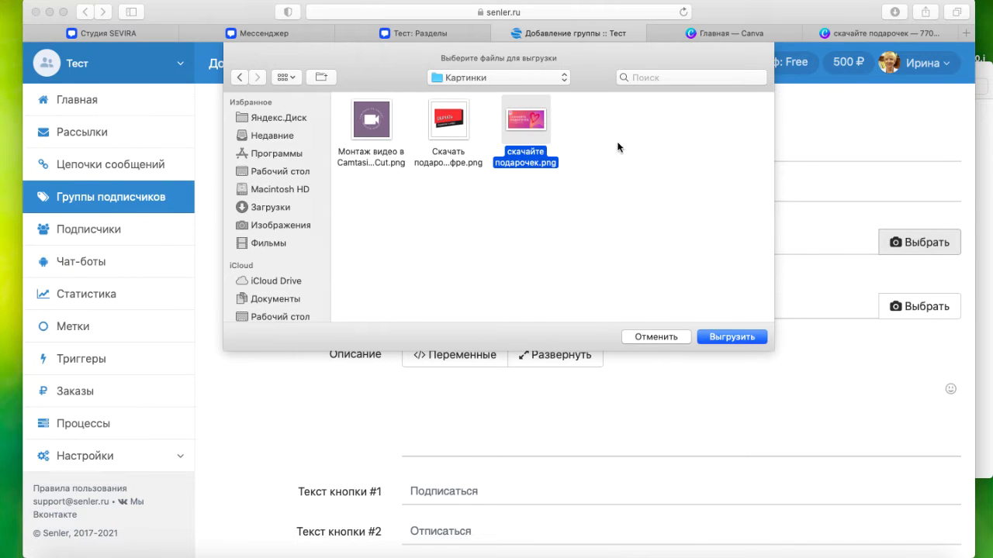
{"action": "left_click", "coordinate": [731, 337]}
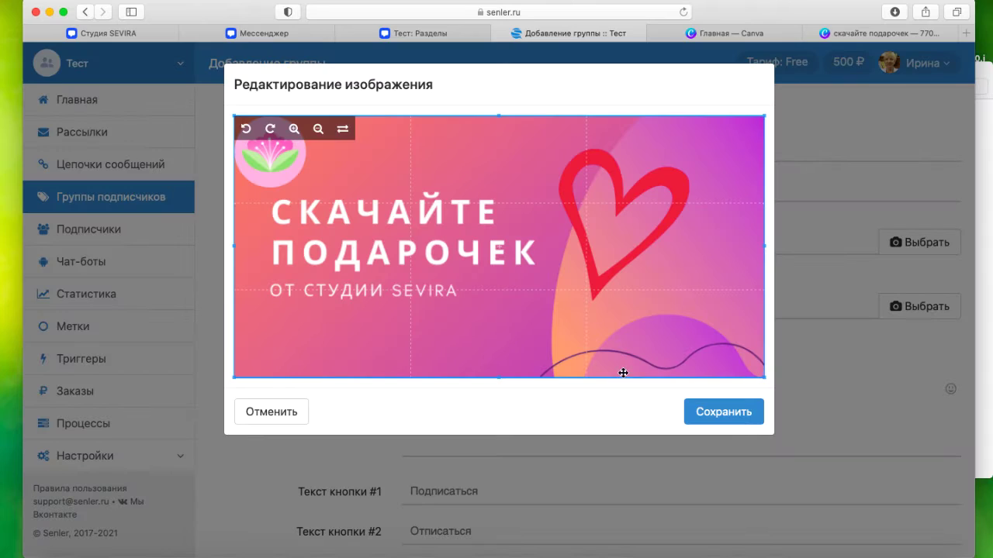
{"action": "left_click_drag", "start_coordinate": [491, 377], "coordinate": [500, 335]}
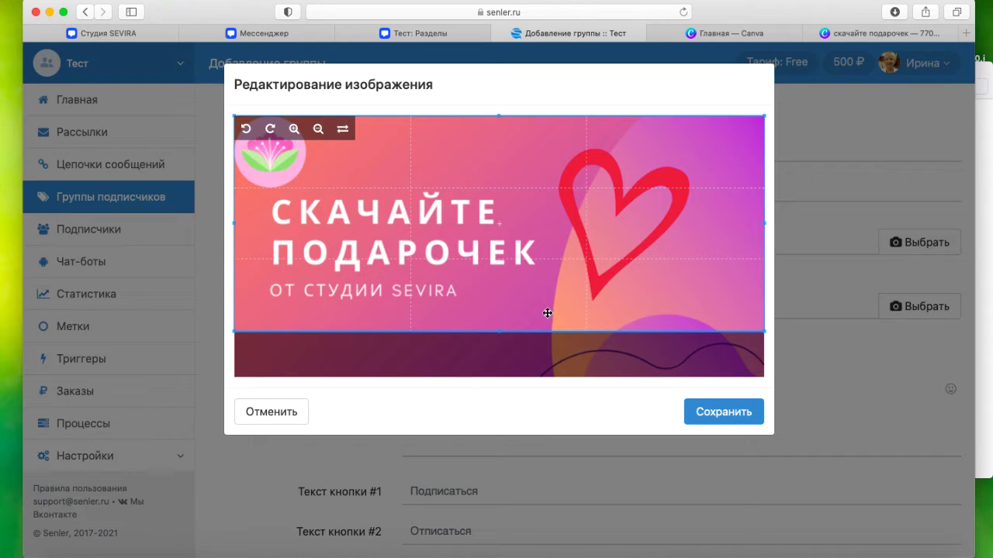
{"action": "left_click", "coordinate": [743, 417]}
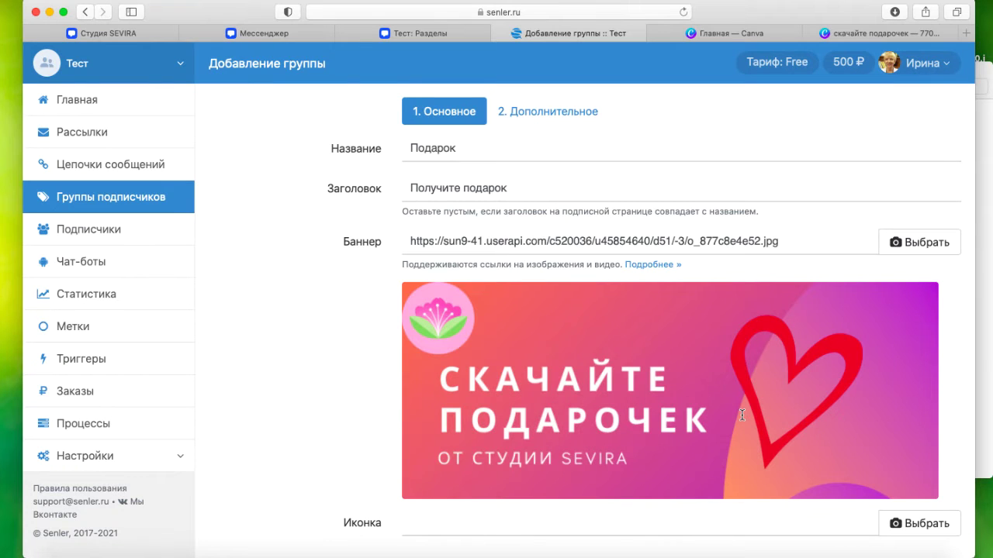
Review the скачайте подарочек banner design and the recent designs list in Canva, and return to the subscriber group form in Senler.
{"action": "scroll", "coordinate": [742, 415], "scroll_direction": "down", "scroll_amount": 2}
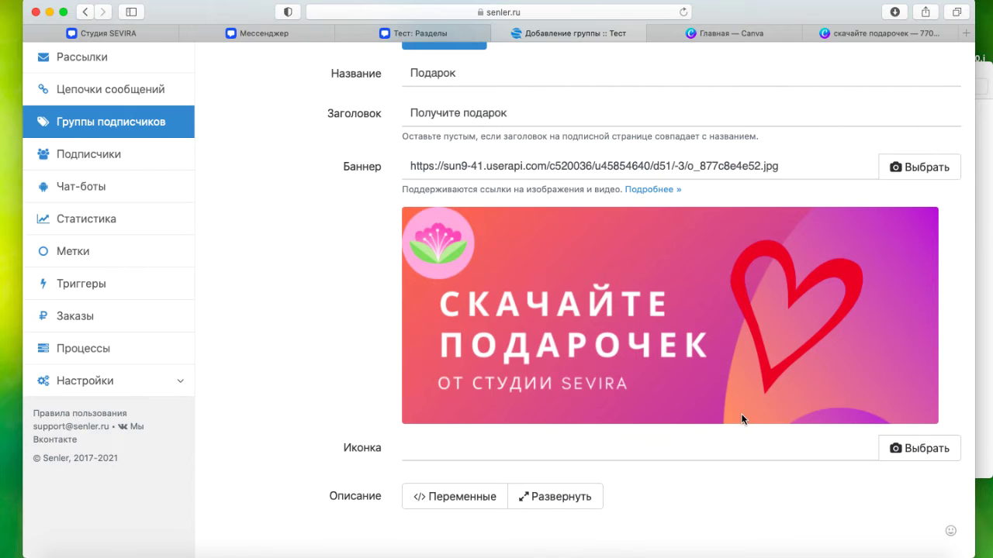
{"action": "left_click", "coordinate": [850, 35]}
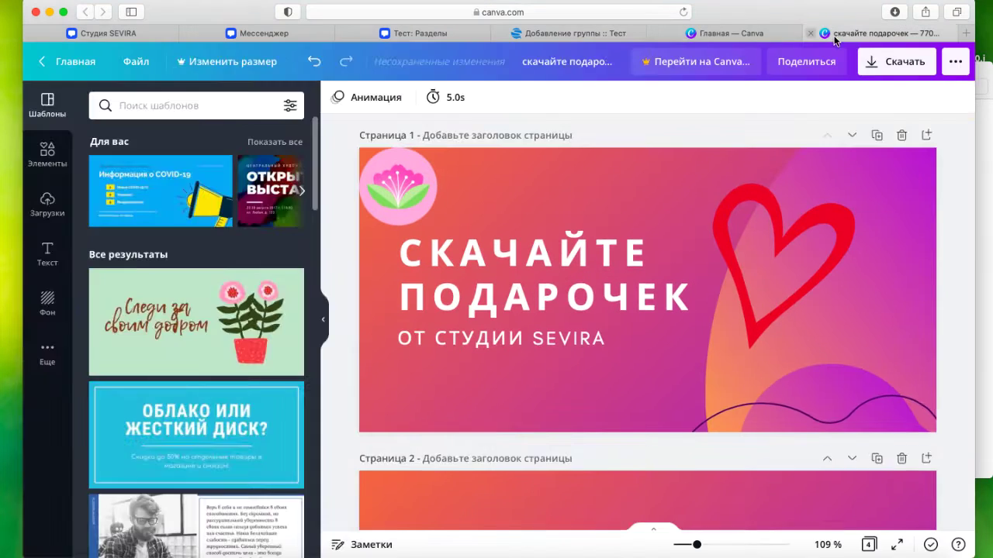
{"action": "left_click", "coordinate": [759, 39]}
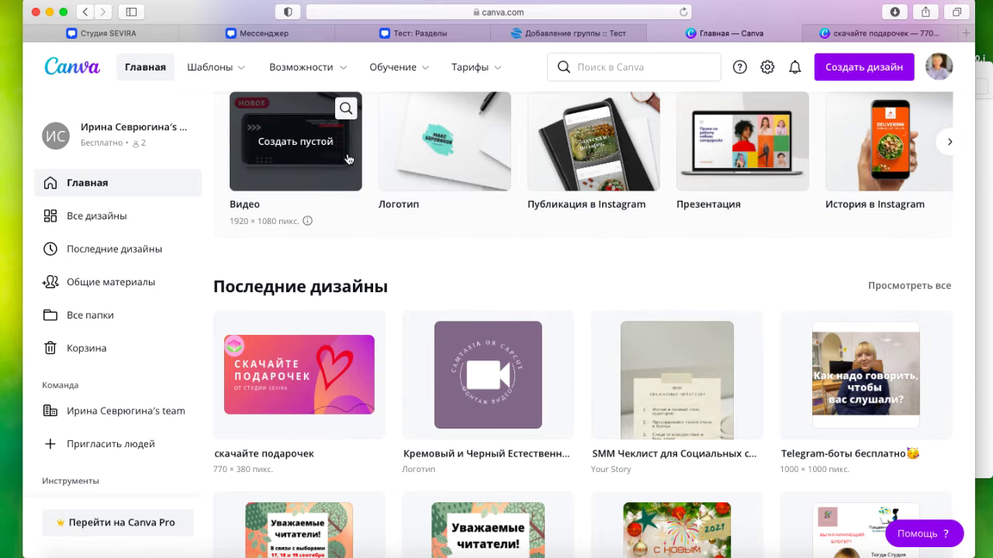
{"action": "left_click", "coordinate": [555, 35]}
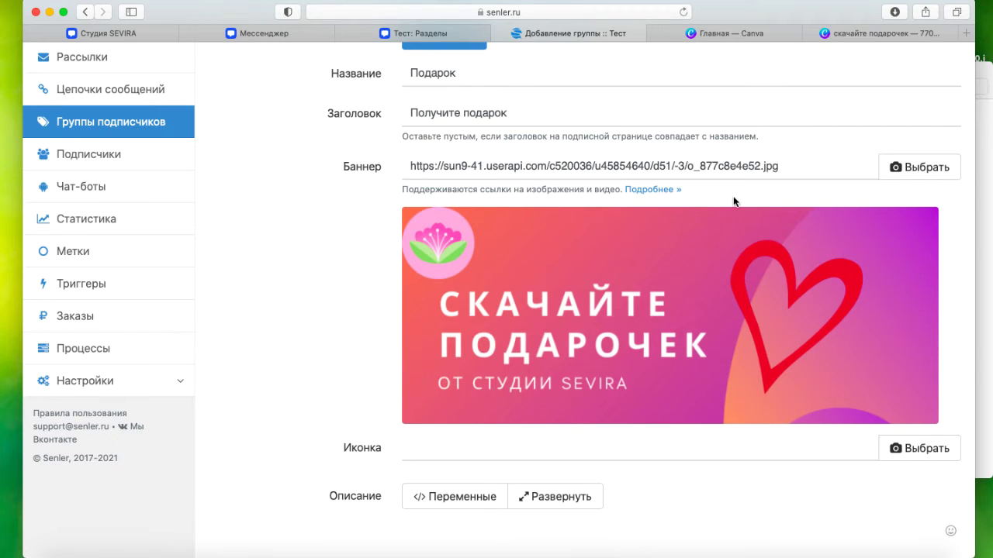
Hide the subscriber count for the Подарок group and save the group.
{"action": "scroll", "coordinate": [725, 378], "scroll_direction": "down", "scroll_amount": 5}
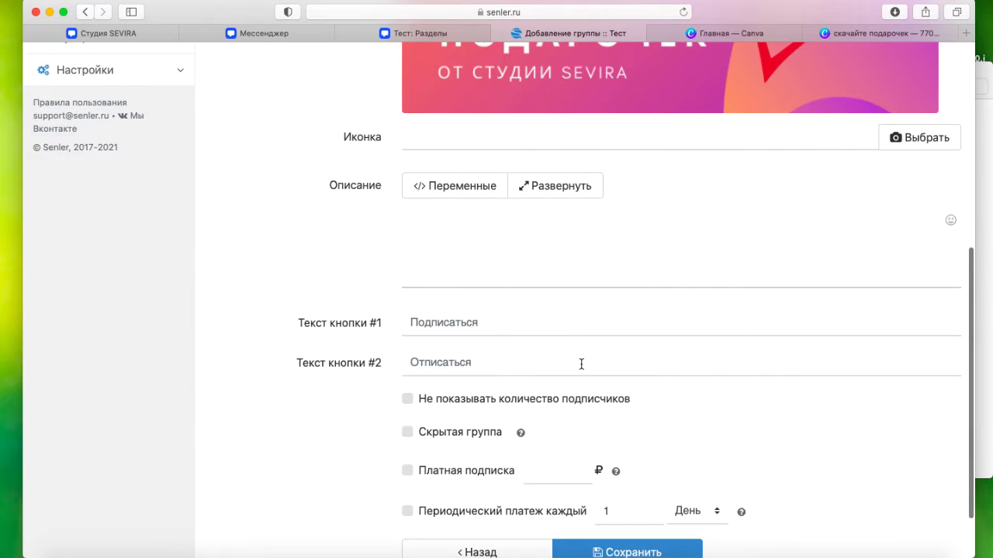
{"action": "left_click", "coordinate": [407, 374]}
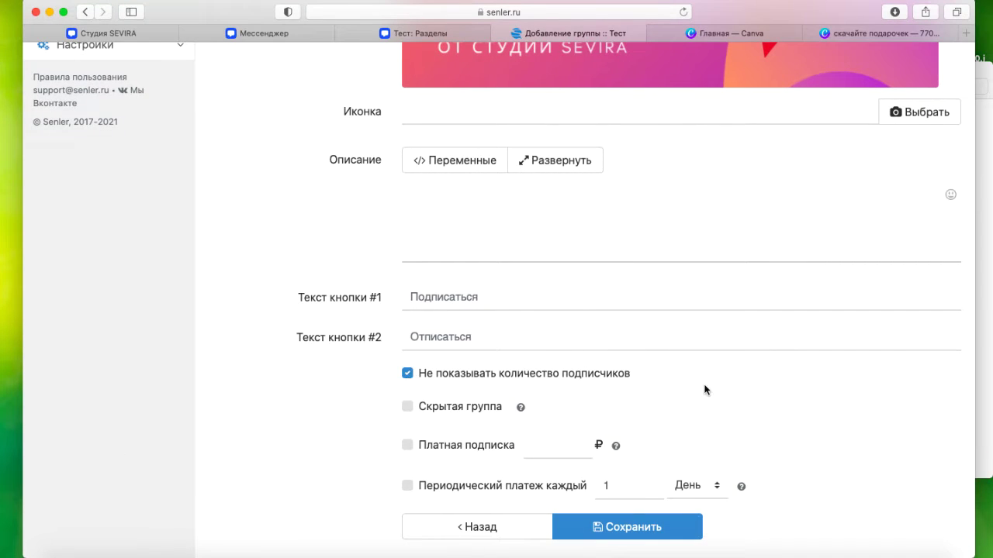
{"action": "left_click", "coordinate": [635, 530]}
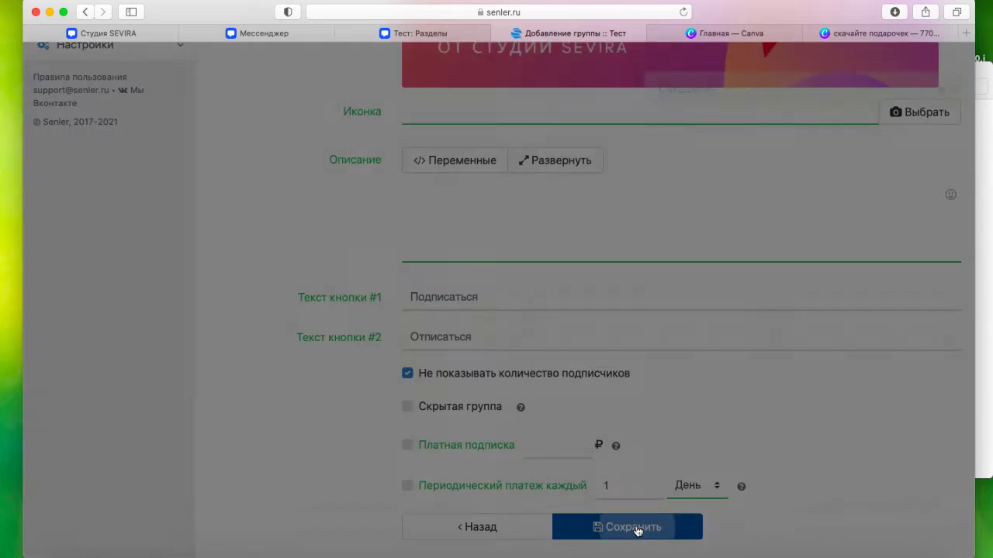
Copy the new group's subscription page link into the Pages course plan under Ссылки на подписные страницы, labelled Подарок, and return to Senler.
{"action": "left_click", "coordinate": [610, 147]}
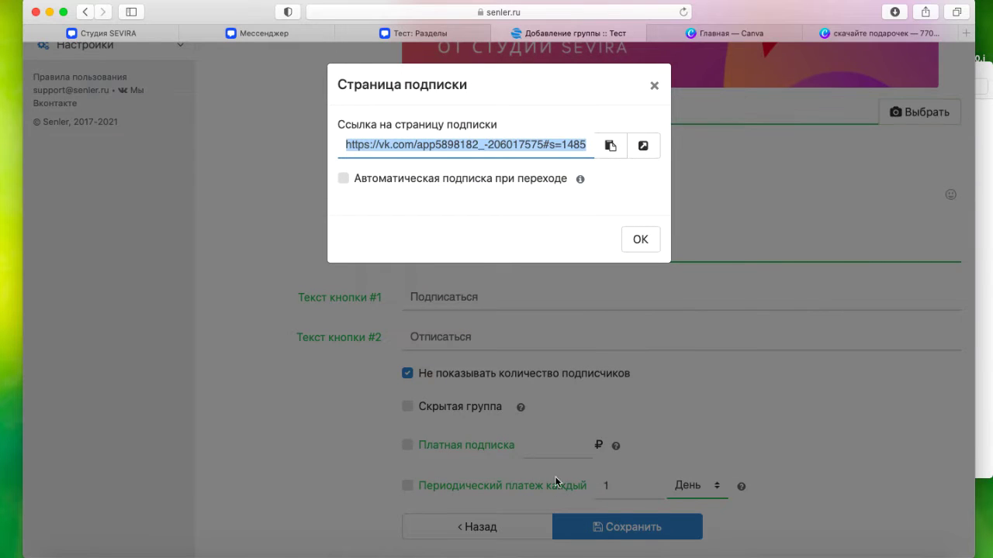
{"action": "left_click", "coordinate": [391, 552]}
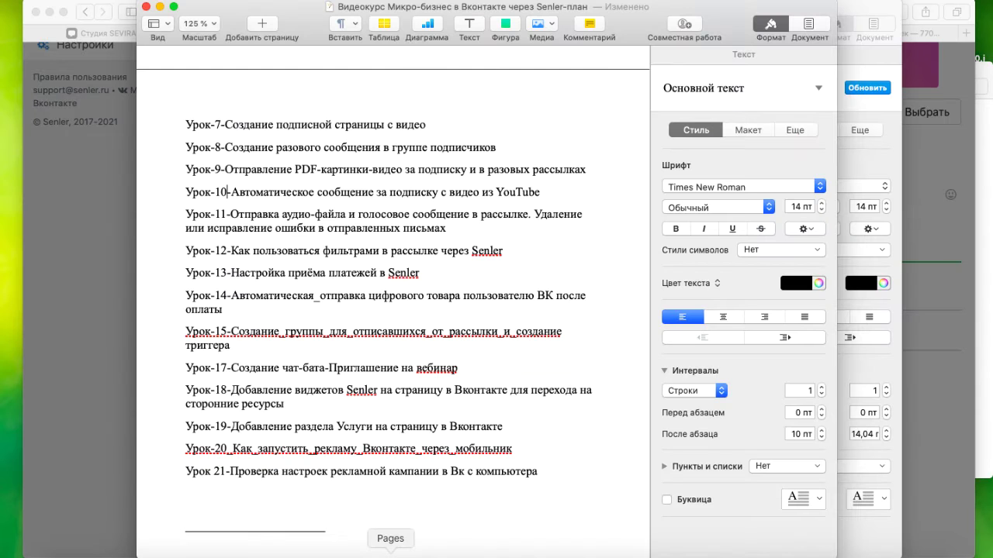
{"action": "scroll", "coordinate": [458, 465], "scroll_direction": "down", "scroll_amount": 10}
{"action": "left_click", "coordinate": [472, 372]}
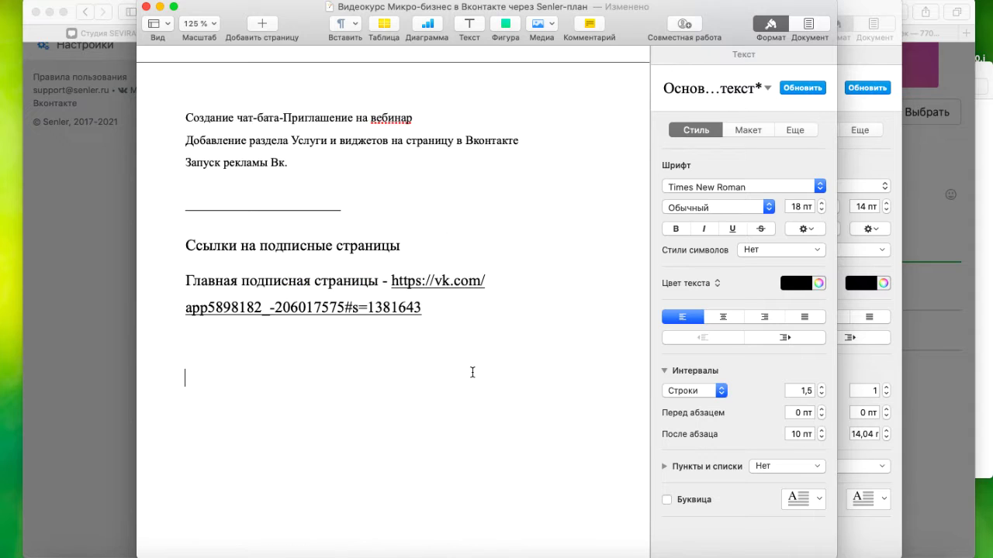
{"action": "key", "text": "super+v"}
{"action": "key", "text": "Up"}
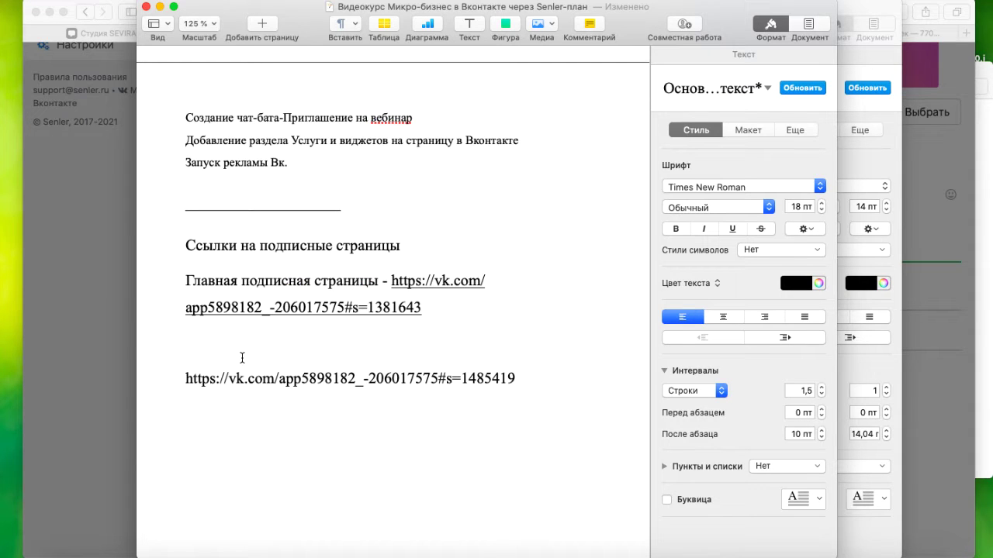
{"action": "key", "text": "Return"}
{"action": "type", "text": "Подарок"}
{"action": "left_click", "coordinate": [128, 288]}
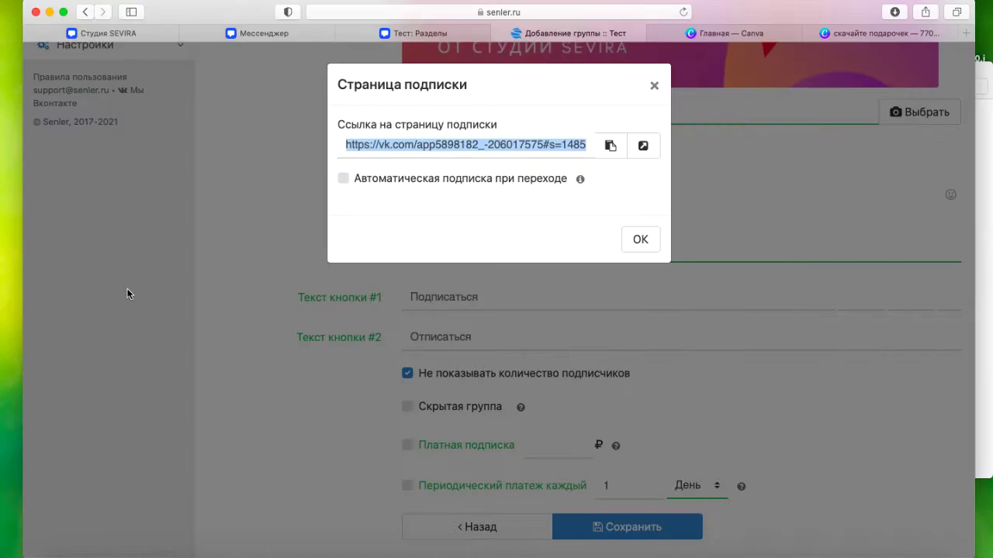
Preview the Подарок group's subscription page in VK, return to the Senler group form and dismiss the link dialog.
{"action": "left_click", "coordinate": [645, 147]}
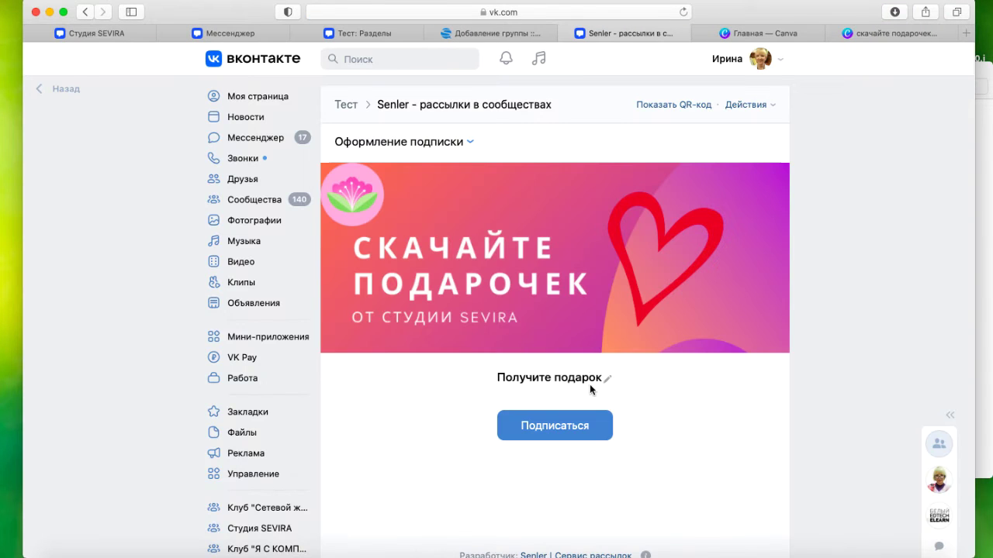
{"action": "left_click", "coordinate": [488, 32]}
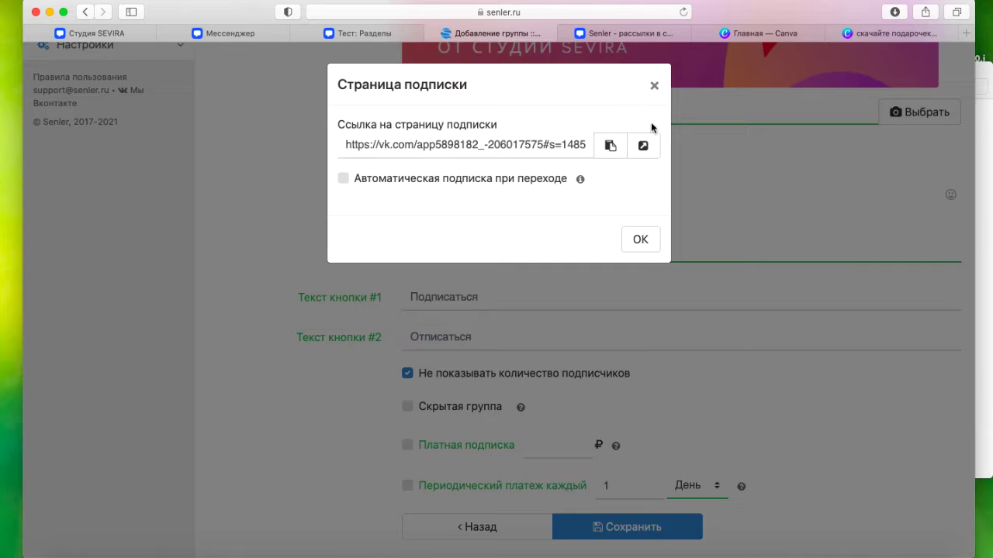
{"action": "left_click", "coordinate": [640, 242]}
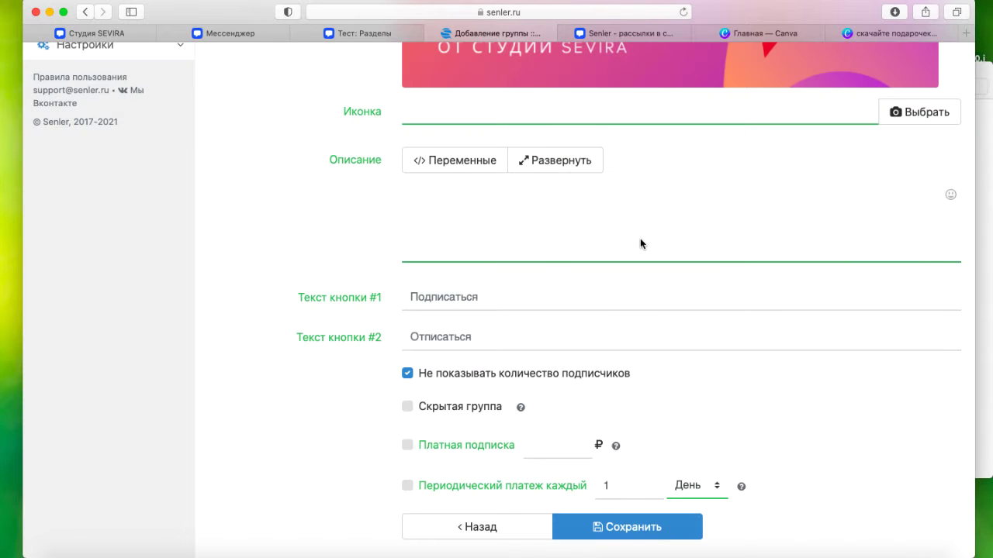
Create a new chat bot named Подарок.
{"action": "scroll", "coordinate": [639, 242], "scroll_direction": "up", "scroll_amount": 5}
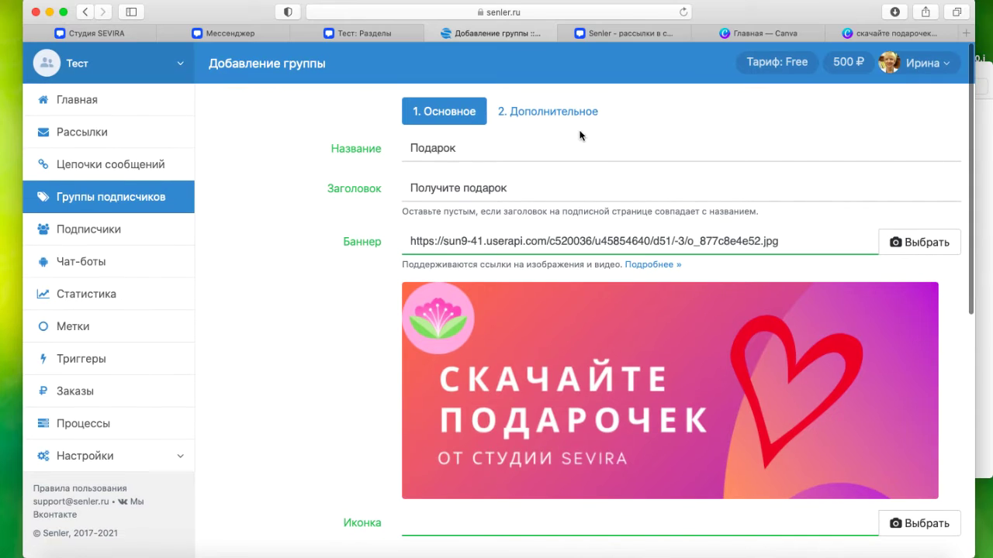
{"action": "left_click", "coordinate": [161, 264]}
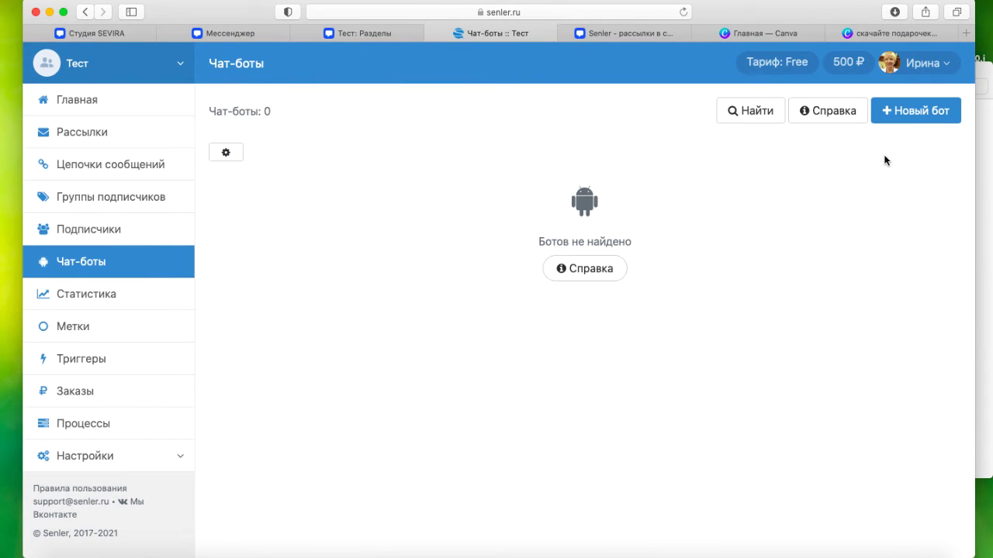
{"action": "left_click", "coordinate": [910, 112]}
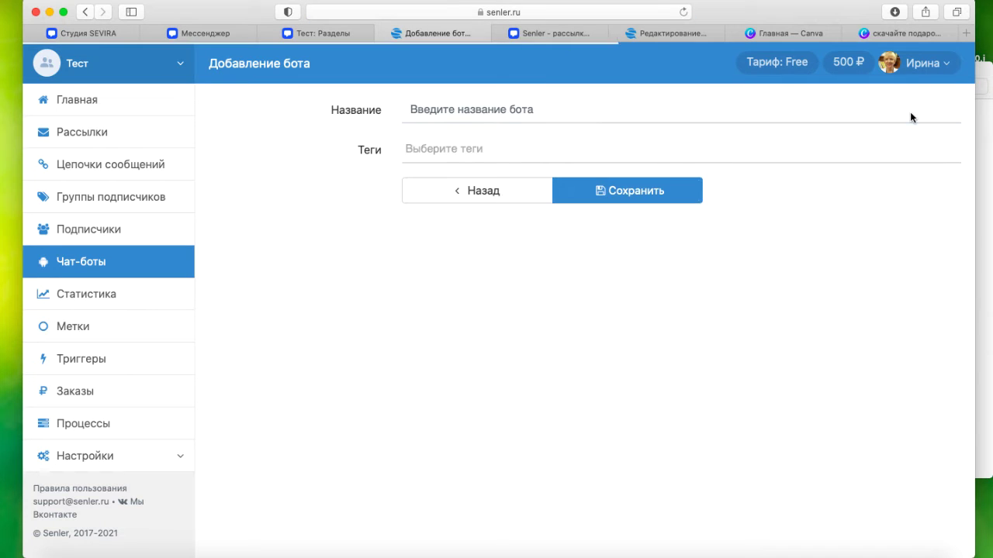
{"action": "left_click", "coordinate": [486, 114]}
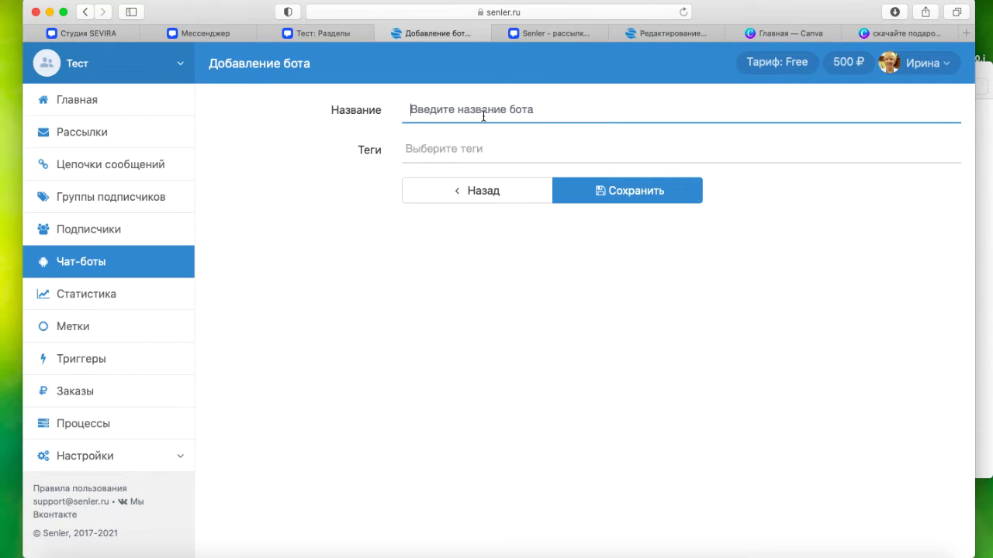
{"action": "type", "text": "Подарок"}
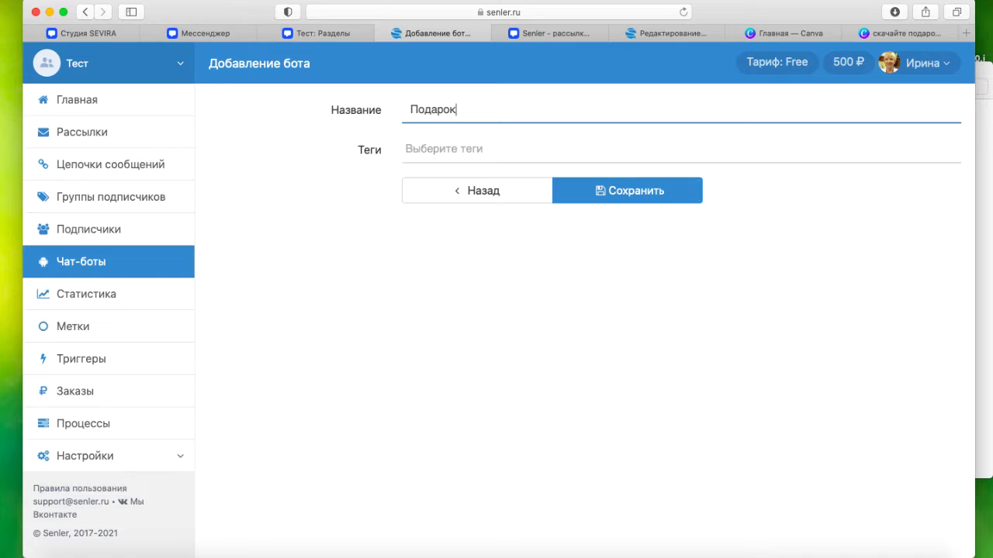
{"action": "key", "text": "Return"}
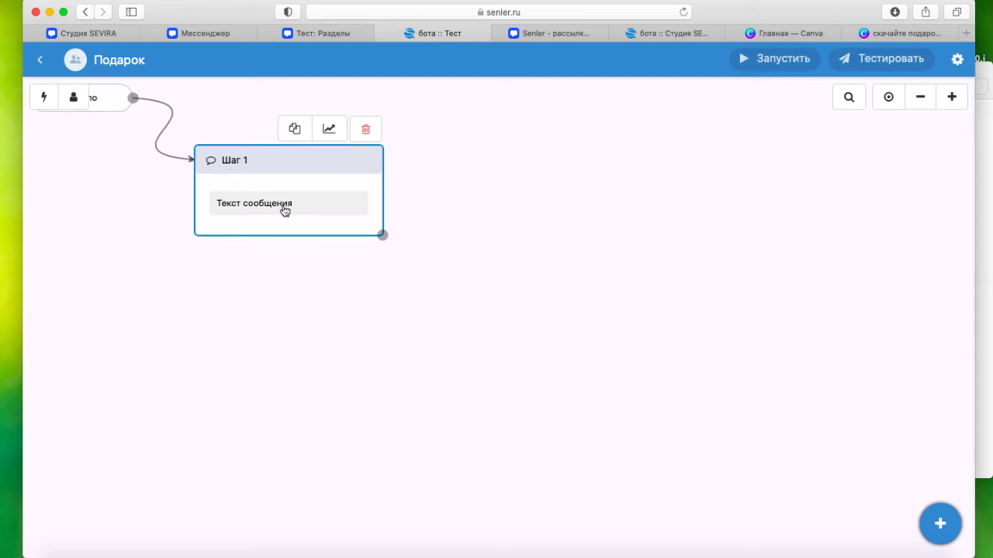
Replace the Шаг 1 message with the Имя variable followed by ", здравствуйте!" and a second line "Хотите получить подарок? 🎁".
{"action": "left_click", "coordinate": [284, 211]}
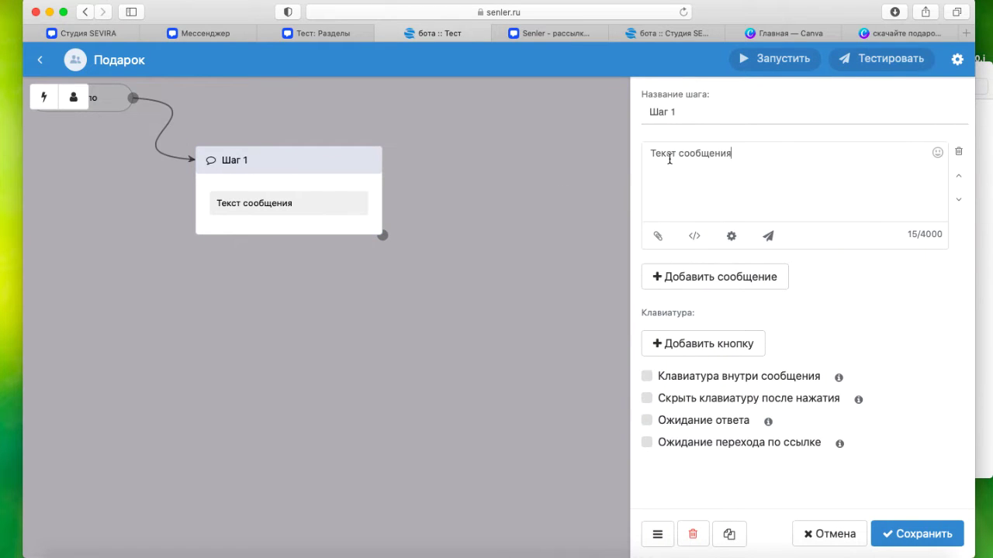
{"action": "left_click", "coordinate": [695, 236]}
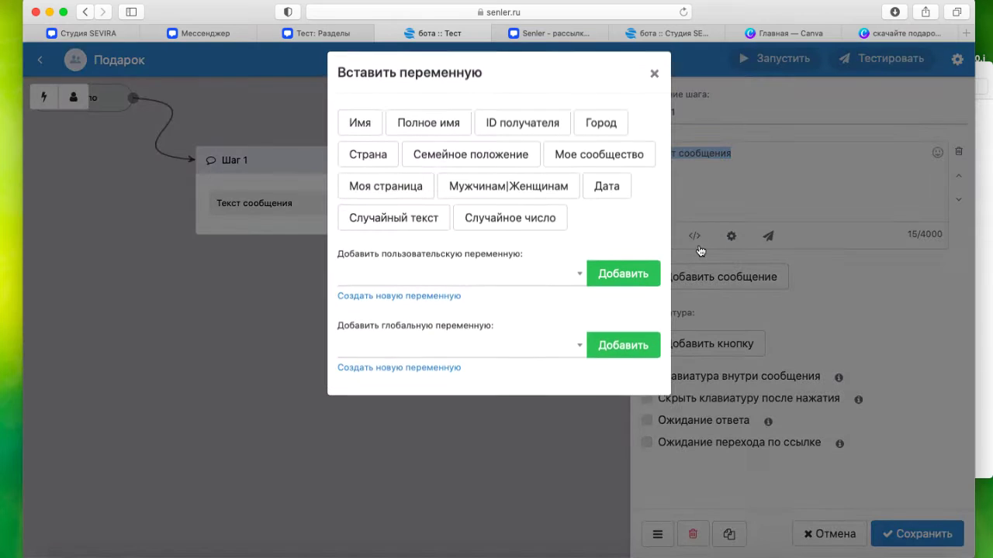
{"action": "left_click", "coordinate": [362, 137]}
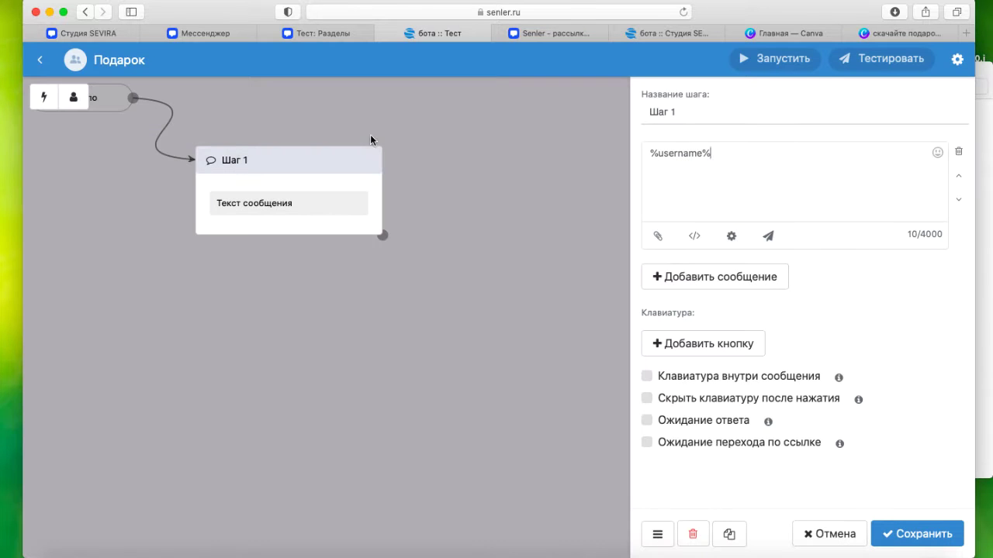
{"action": "type", "text": ", здравствуйте!"}
{"action": "key", "text": "Return"}
{"action": "type", "text": "Хотите получить подарок? 🎁"}
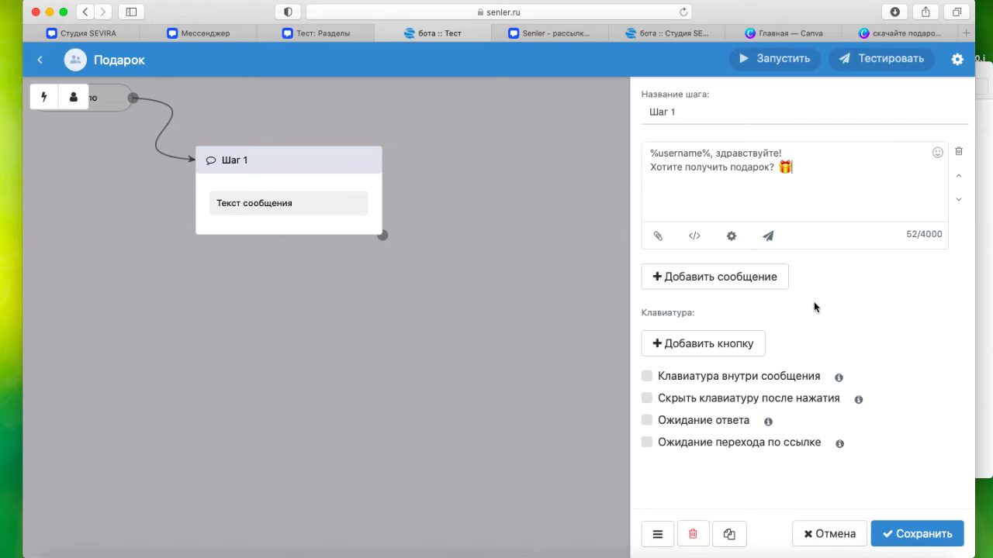
Add a green text button Да and a blue text button Нет to the Шаг 1 keyboard.
{"action": "left_click", "coordinate": [736, 352]}
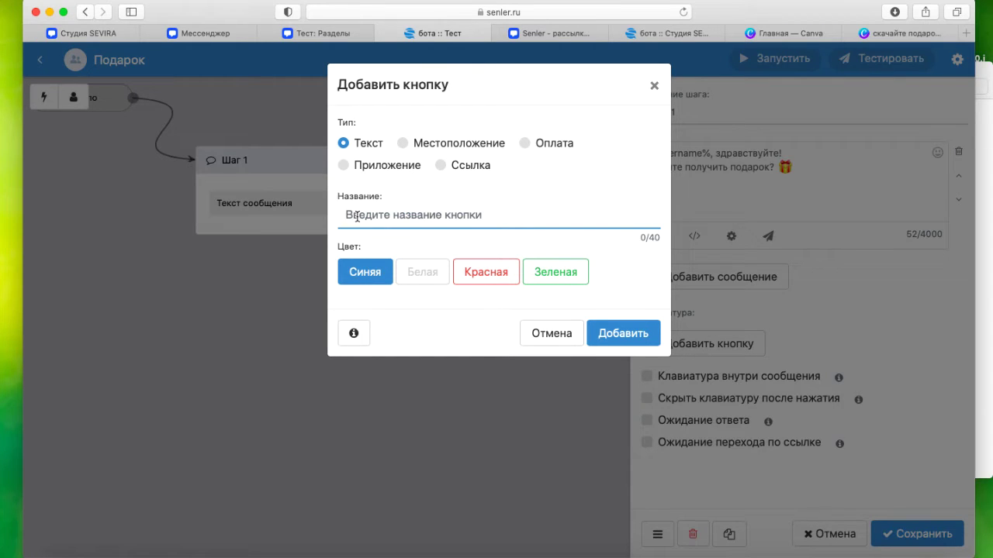
{"action": "left_click", "coordinate": [558, 272]}
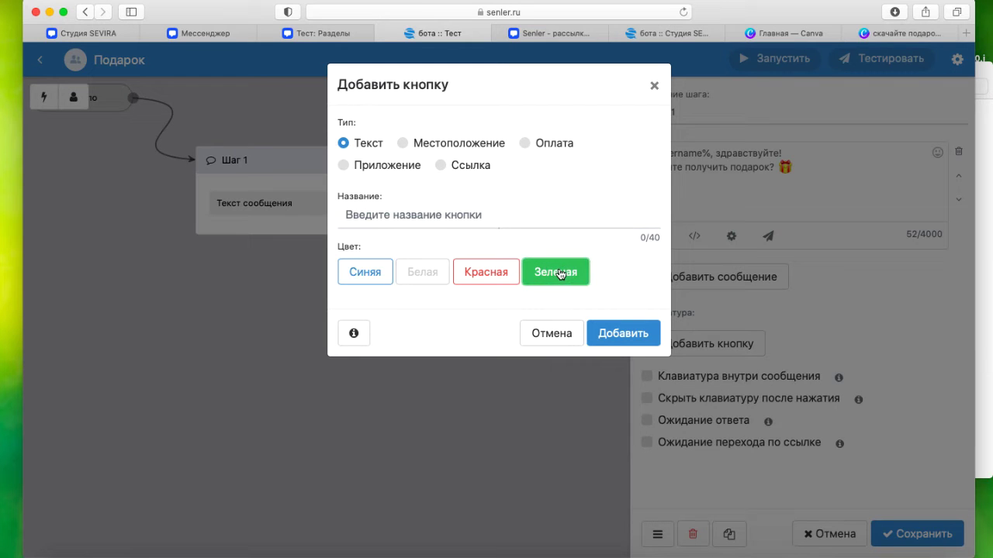
{"action": "left_click", "coordinate": [472, 217]}
{"action": "type", "text": "Да"}
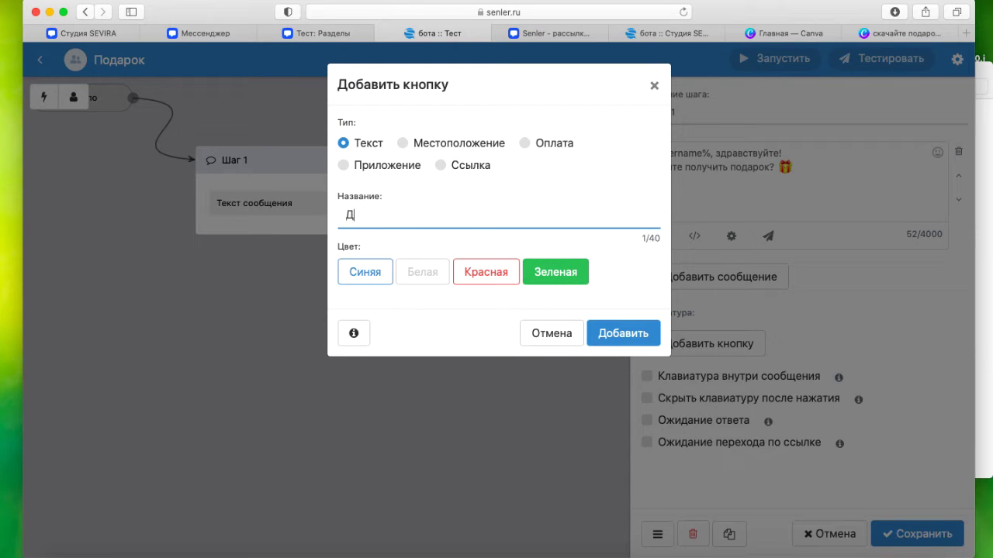
{"action": "left_click", "coordinate": [623, 333]}
{"action": "left_click", "coordinate": [728, 379]}
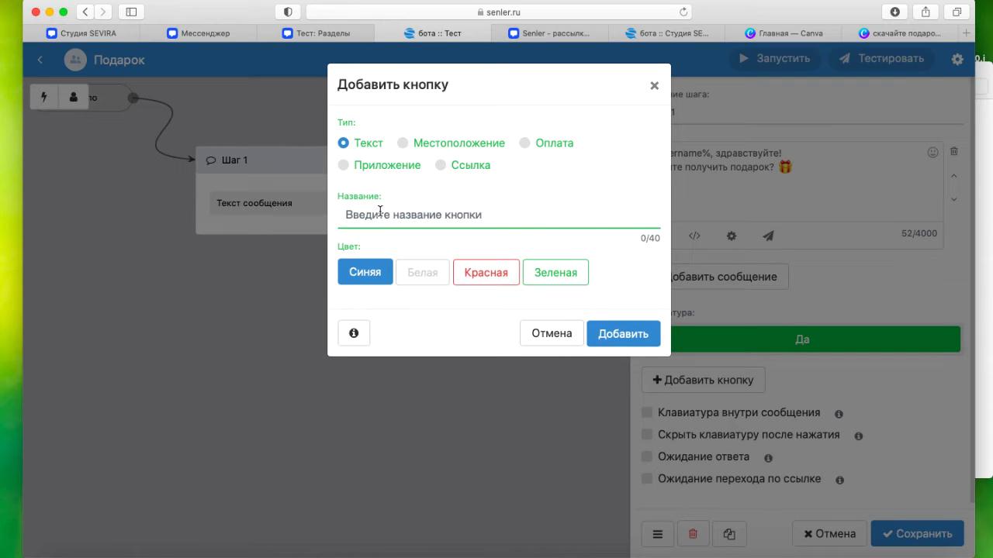
{"action": "type", "text": "Нет"}
{"action": "left_click", "coordinate": [612, 333]}
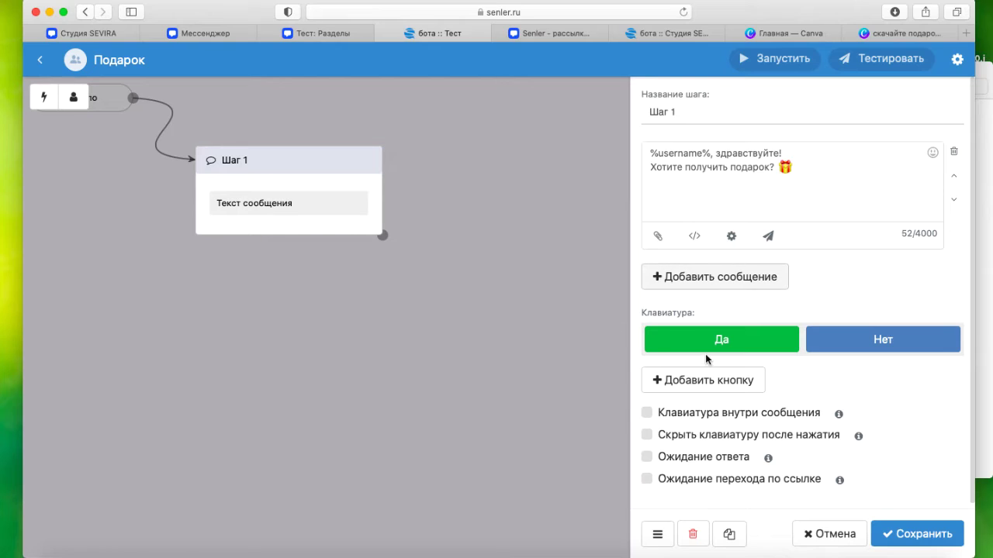
Enable Клавиатура внутри сообщения, Скрыть клавиатуру после нажатия and Ожидание ответа for Шаг 1, and save the step.
{"action": "left_click", "coordinate": [647, 413]}
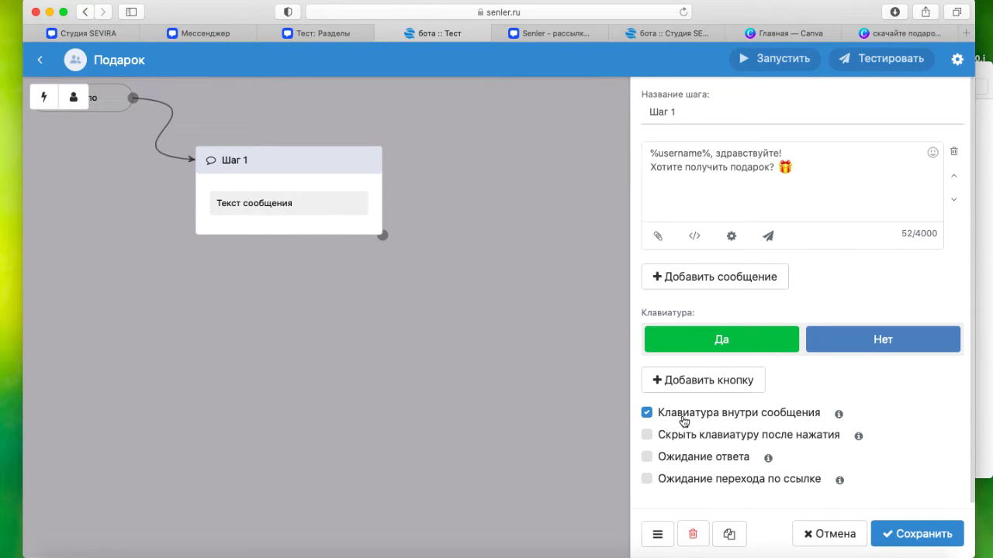
{"action": "left_click", "coordinate": [648, 436]}
{"action": "left_click", "coordinate": [650, 460]}
{"action": "left_click", "coordinate": [911, 535]}
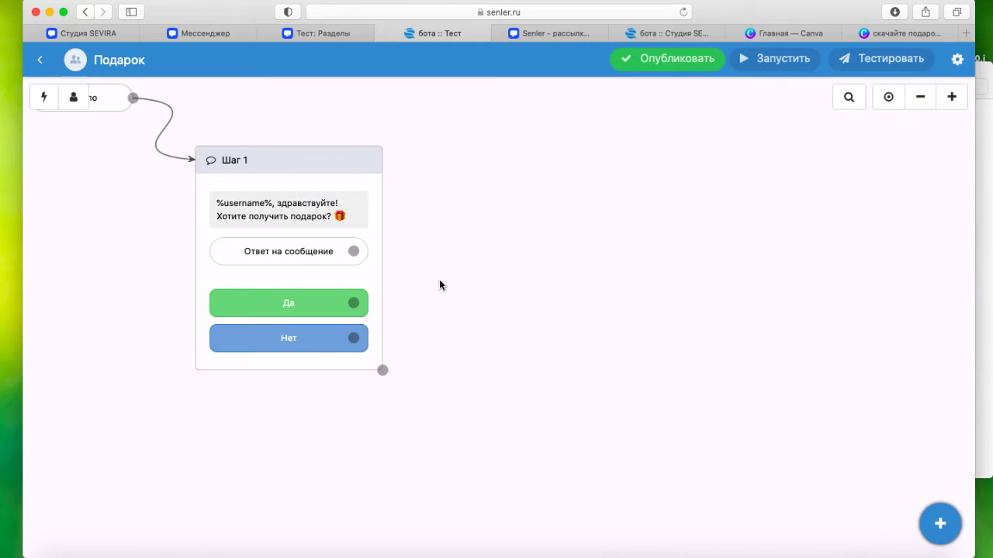
Add a new Сообщение block to the bot and place it to the right of Шаг 1.
{"action": "mouse_move", "coordinate": [942, 524]}
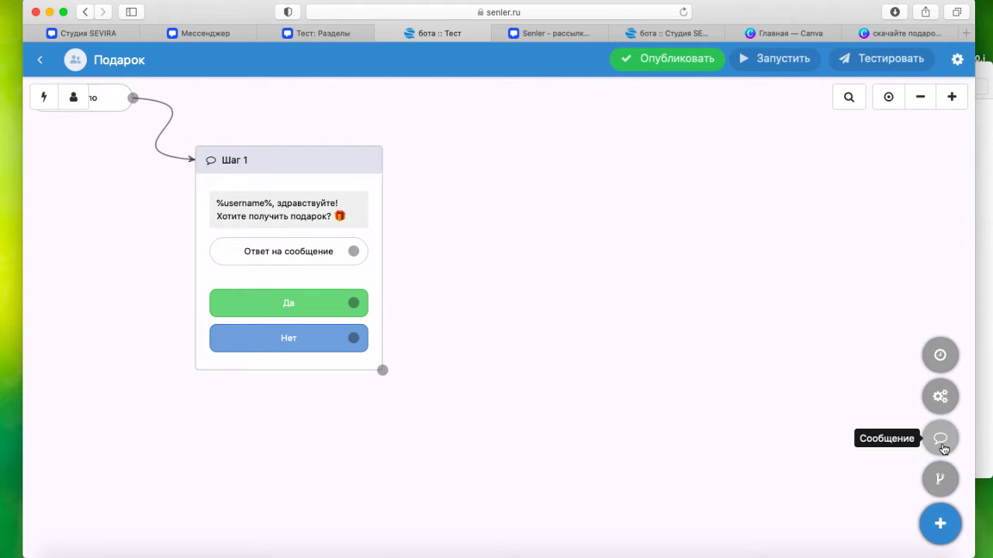
{"action": "left_click", "coordinate": [941, 439]}
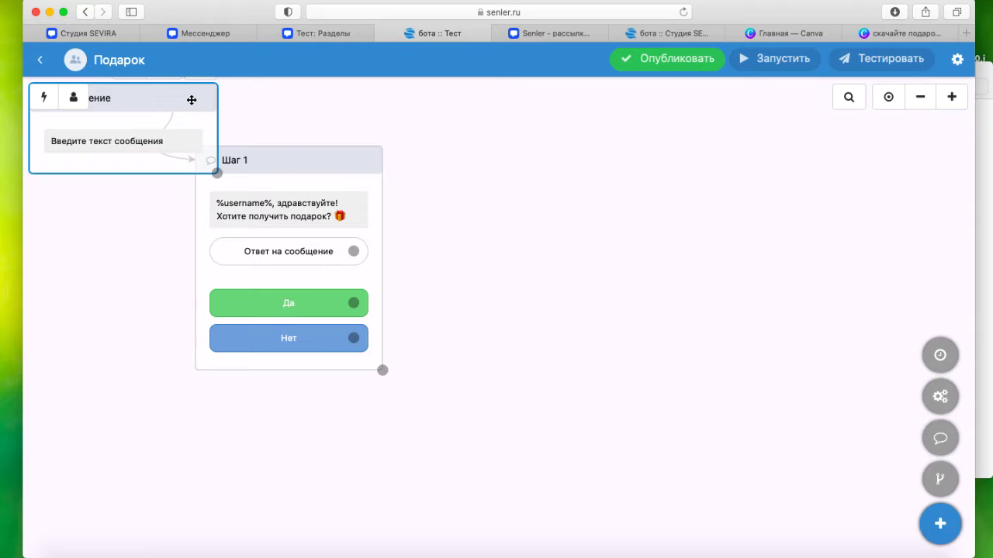
{"action": "left_click_drag", "start_coordinate": [192, 99], "coordinate": [562, 166]}
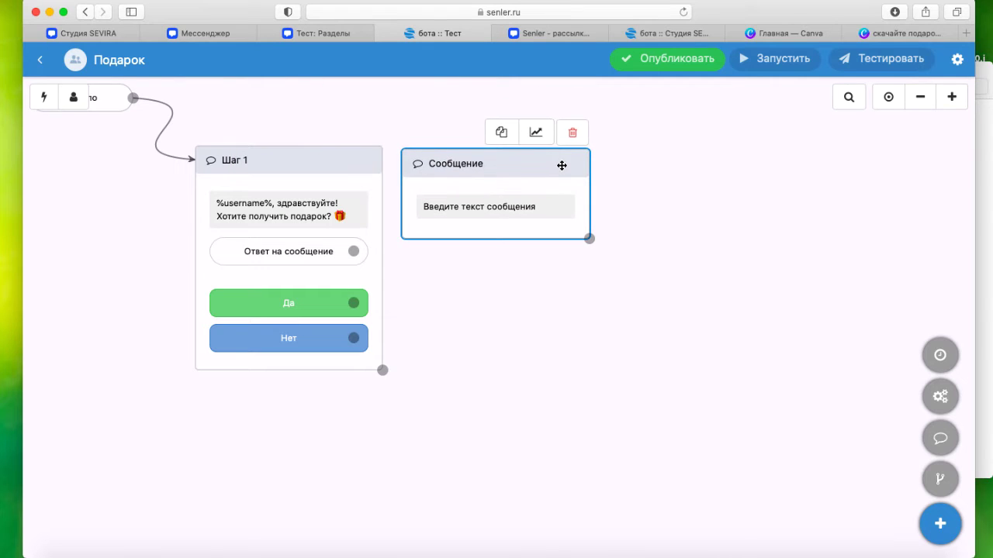
{"action": "left_click", "coordinate": [244, 161]}
{"action": "left_click", "coordinate": [426, 200]}
Set the new Сообщение block's message text to "Вы любите читать или смотреть видео?".
{"action": "double_click", "coordinate": [484, 206]}
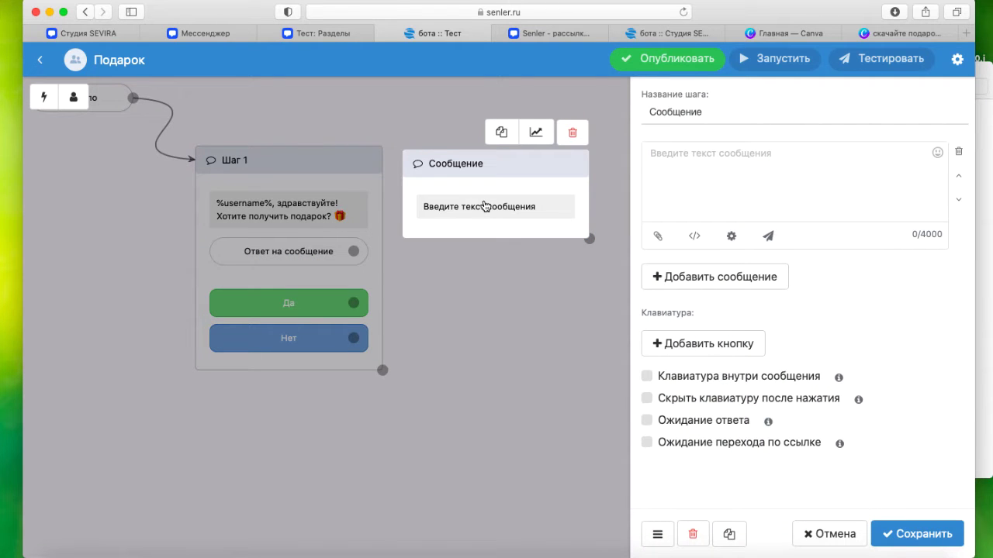
{"action": "left_click", "coordinate": [679, 158]}
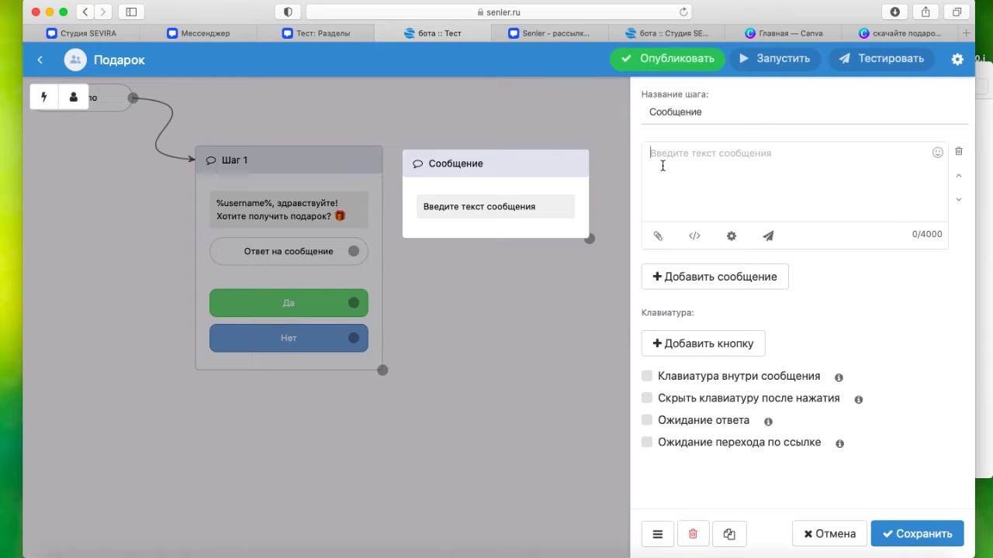
{"action": "type", "text": "Вы любите читать или смотреть видео?"}
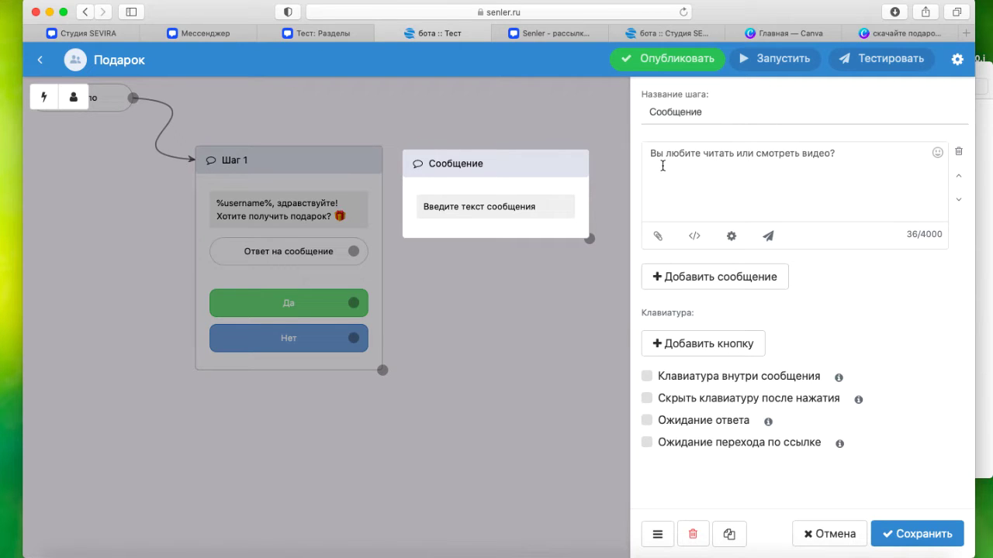
Add a blue text button видео and a red text button читать to the new Сообщение block's keyboard.
{"action": "left_click", "coordinate": [709, 349]}
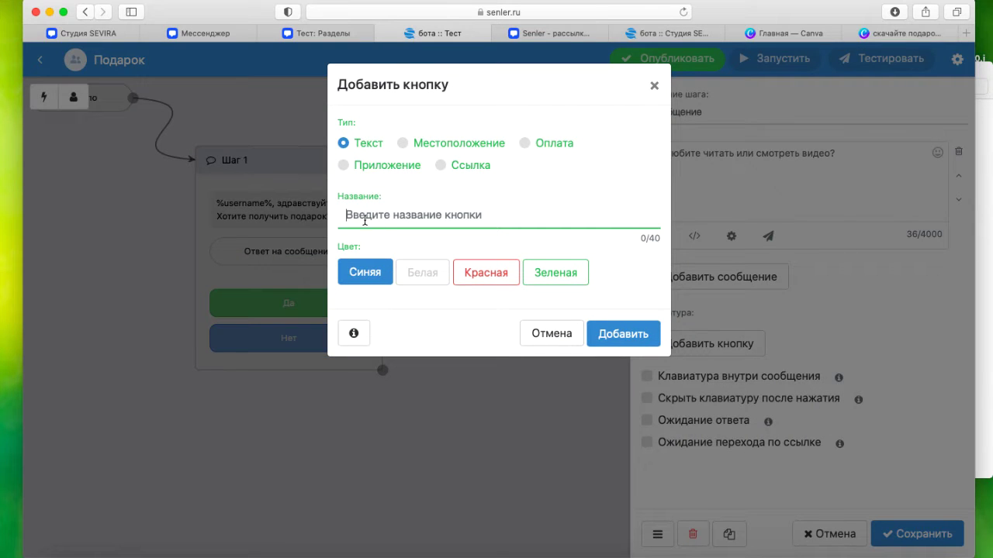
{"action": "type", "text": "ви"}
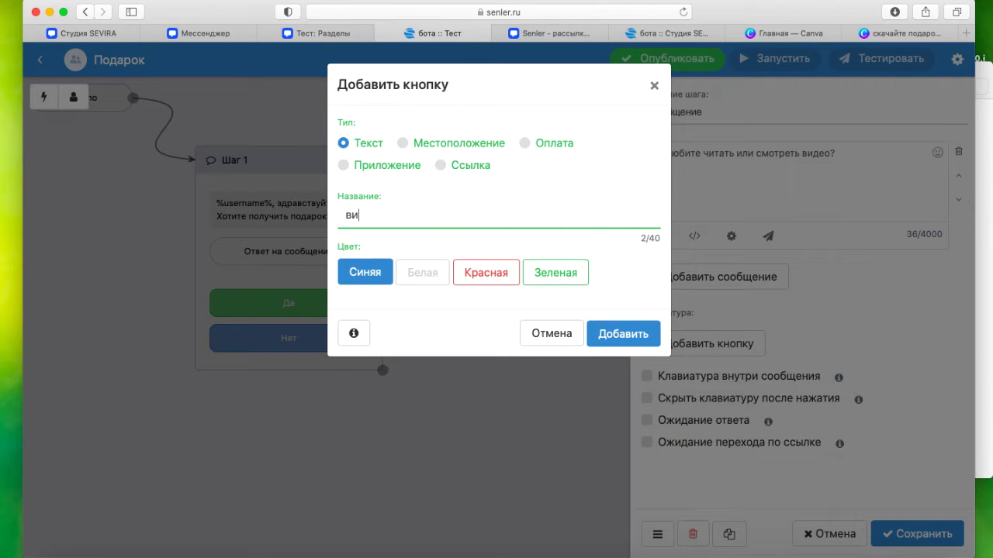
{"action": "type", "text": "део"}
{"action": "key", "text": "Return"}
{"action": "left_click", "coordinate": [439, 275]}
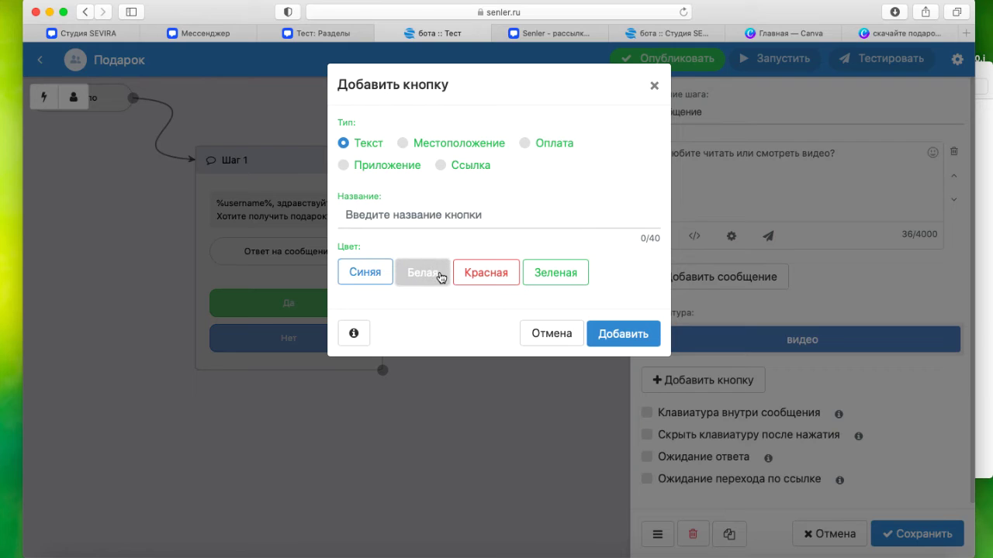
{"action": "type", "text": "читать"}
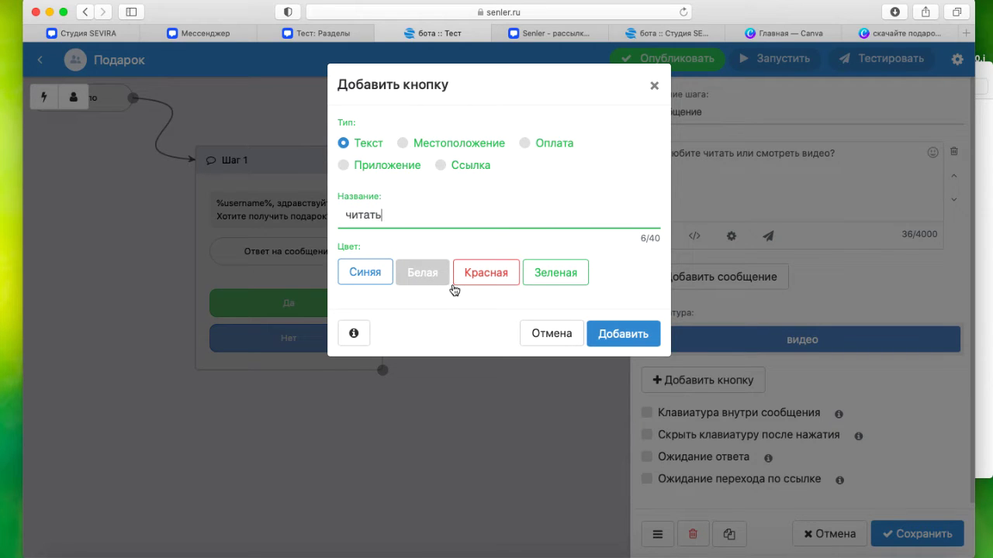
{"action": "left_click", "coordinate": [457, 287]}
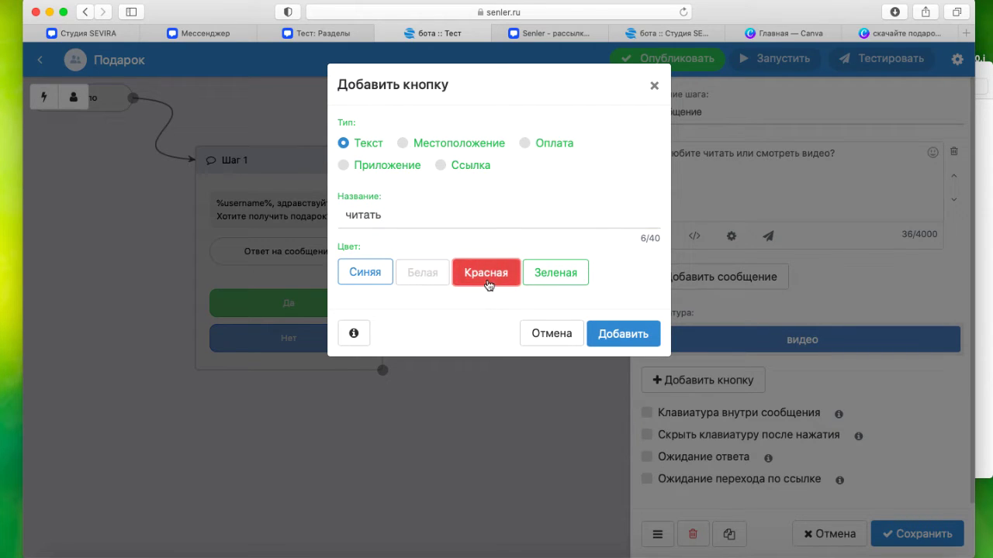
{"action": "left_click", "coordinate": [627, 333]}
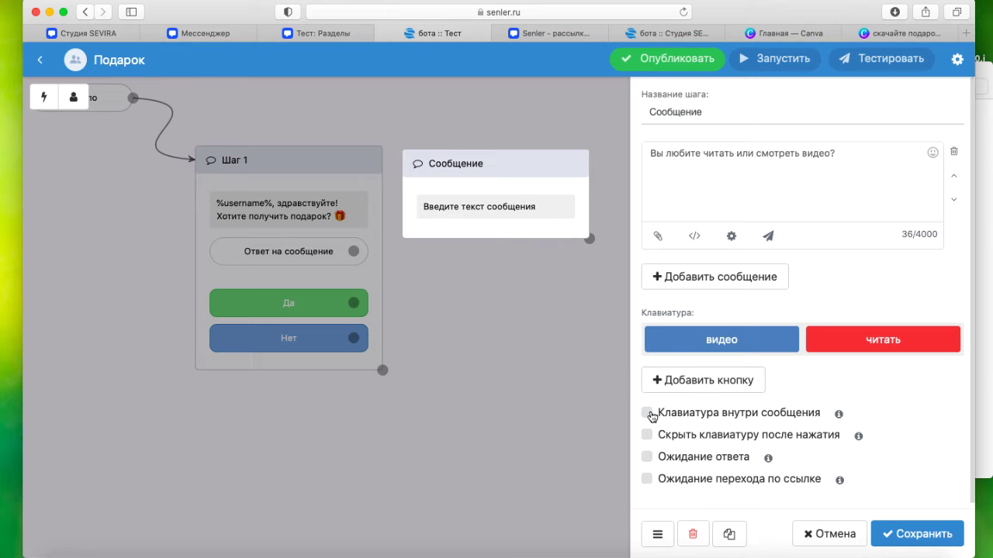
Enable Клавиатура внутри сообщения, Скрыть клавиатуру после нажатия and Ожидание ответа for this Сообщение block, and save it.
{"action": "left_click", "coordinate": [647, 414]}
{"action": "left_click", "coordinate": [647, 435]}
{"action": "left_click", "coordinate": [647, 457]}
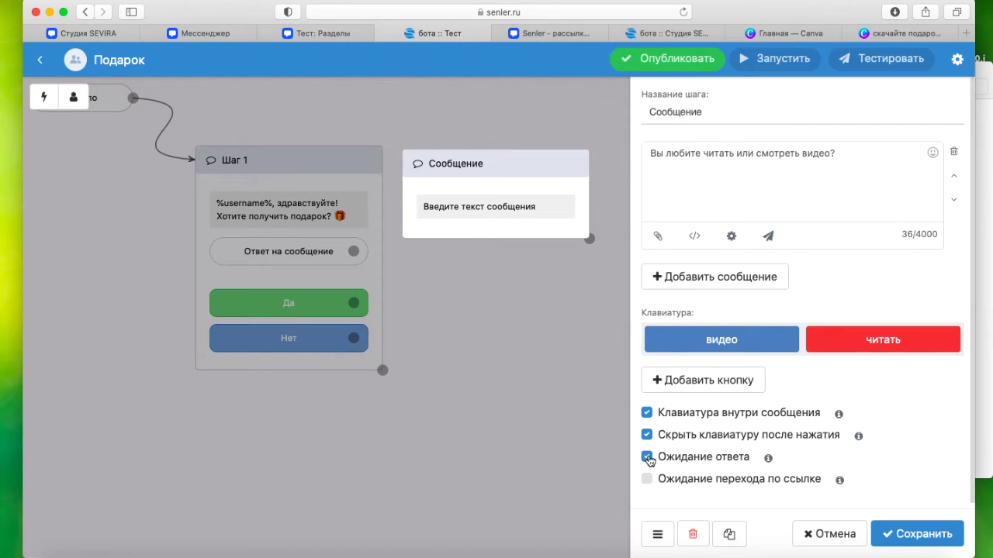
{"action": "left_click", "coordinate": [936, 536]}
Connect the Да button of Шаг 1 to the Сообщение block asking about reading or watching video.
{"action": "mouse_move", "coordinate": [373, 341]}
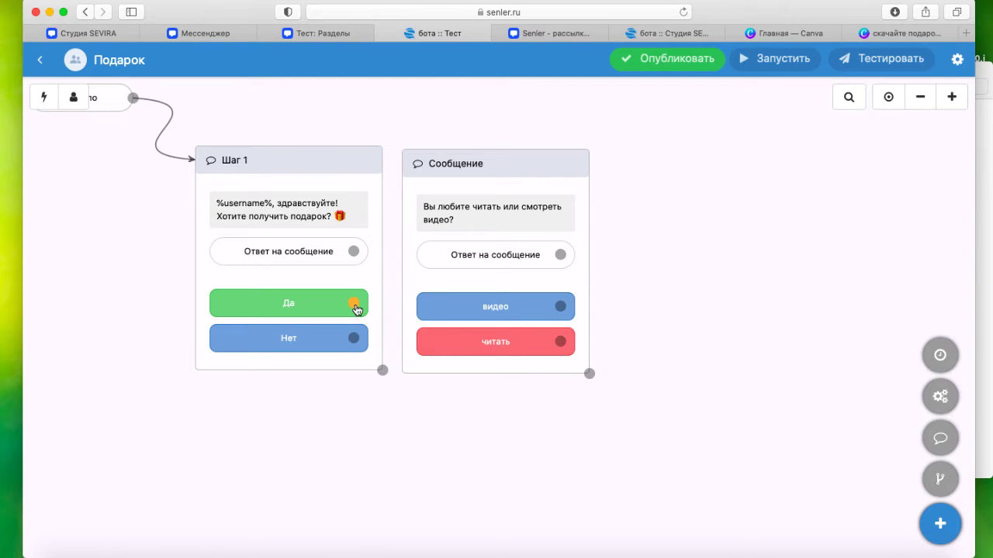
{"action": "mouse_move", "coordinate": [354, 303]}
{"action": "left_mouse_down"}
{"action": "mouse_move", "coordinate": [405, 259]}
{"action": "mouse_move", "coordinate": [401, 163]}
{"action": "mouse_move", "coordinate": [403, 172]}
{"action": "left_mouse_up"}
{"action": "mouse_move", "coordinate": [470, 168]}
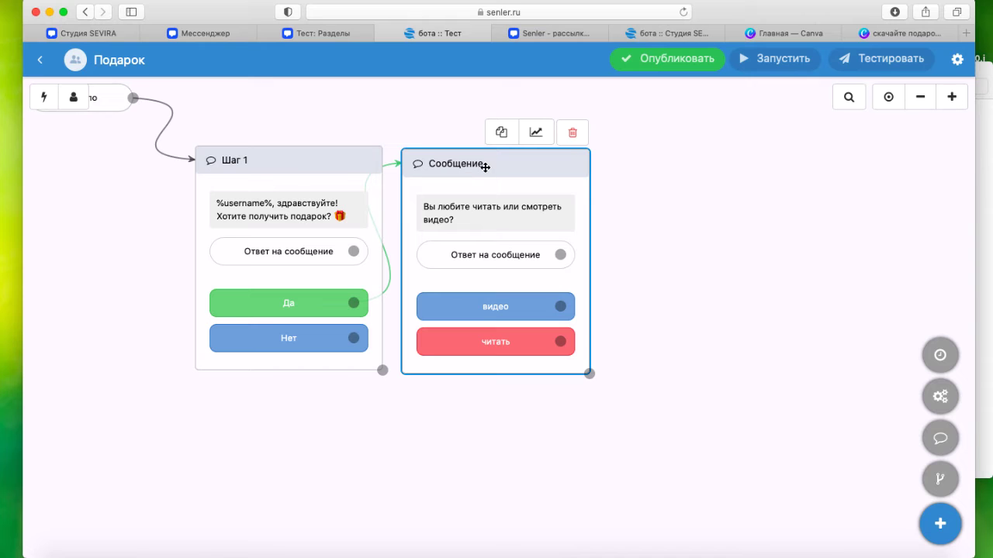
{"action": "left_click", "coordinate": [320, 343]}
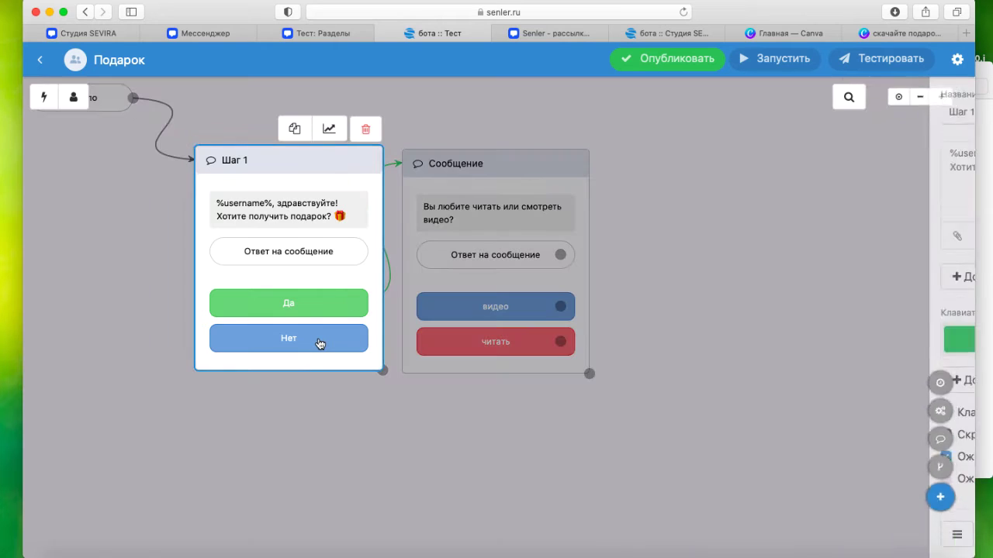
{"action": "left_click", "coordinate": [319, 343]}
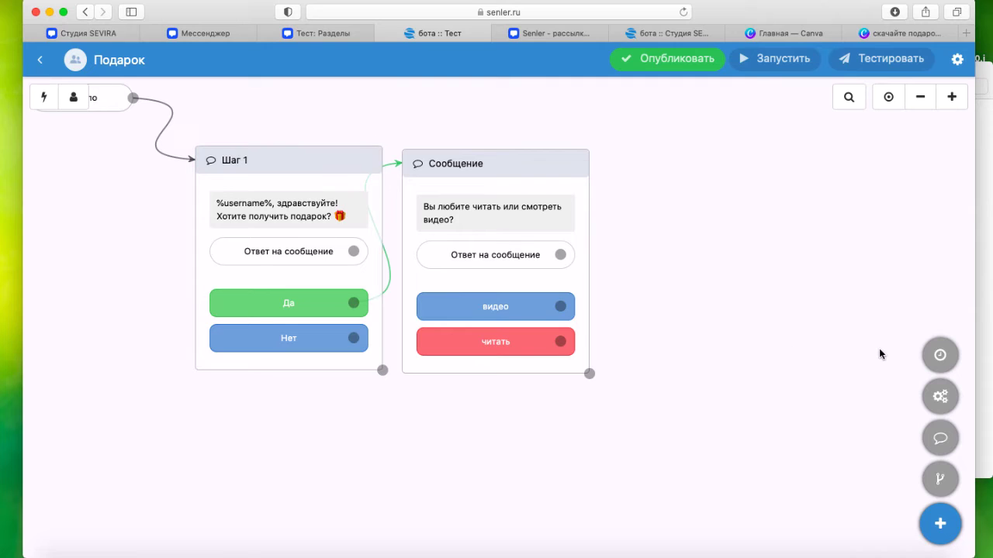
Add a Сообщение block below Шаг 1, saved with the text "Что ж, я готова к диалогу. Обычно отвечаю на сообщения с 12 до 17 часов.".
{"action": "left_click", "coordinate": [941, 440]}
{"action": "left_click_drag", "start_coordinate": [203, 96], "coordinate": [369, 413]}
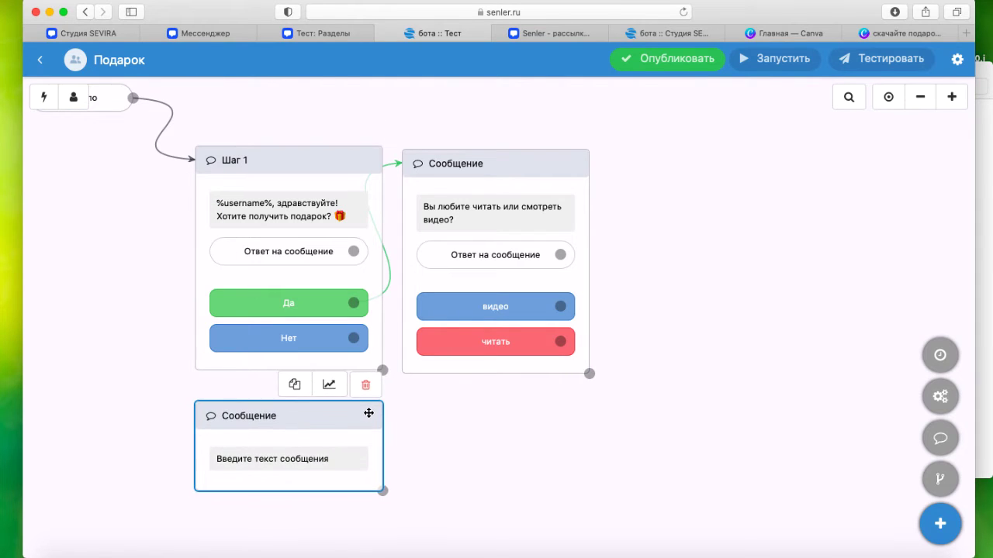
{"action": "left_click", "coordinate": [339, 454]}
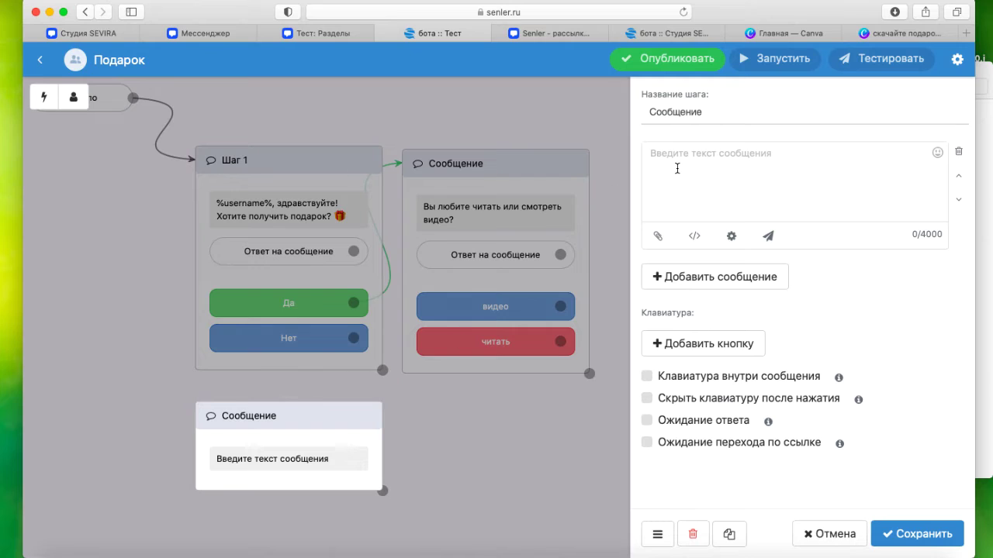
{"action": "type", "text": "Что ж, я готова к диалогу. Обычно отвечаю на сообщения с 12 до 17 часов."}
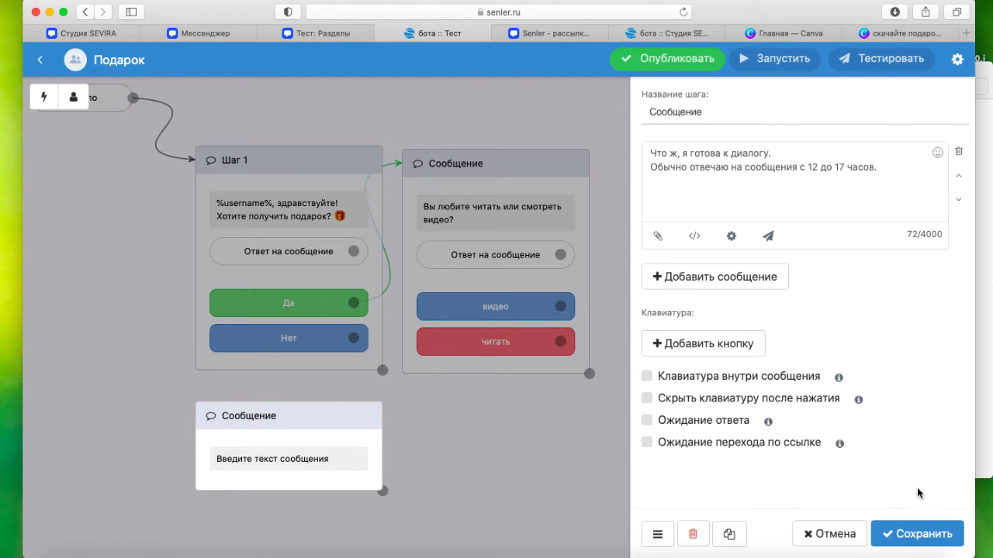
{"action": "left_click", "coordinate": [922, 534]}
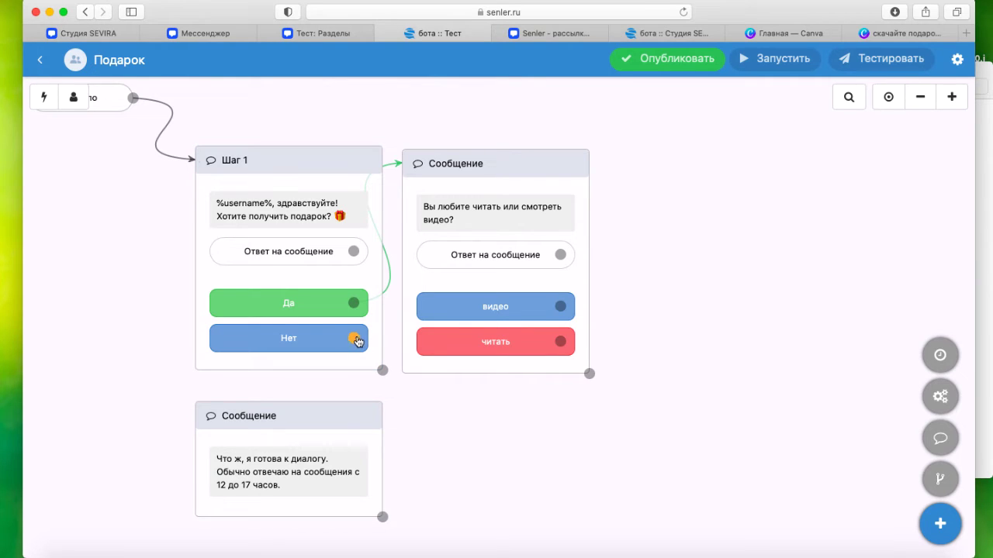
Connect the Нет button of Шаг 1 to the Сообщение block below it.
{"action": "left_click_drag", "start_coordinate": [356, 342], "coordinate": [198, 419]}
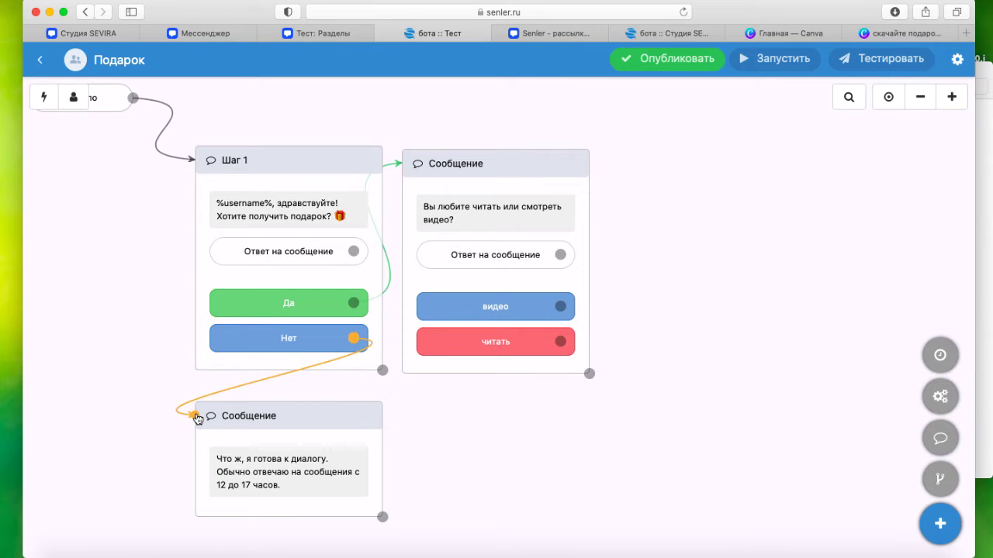
{"action": "left_click", "coordinate": [198, 419]}
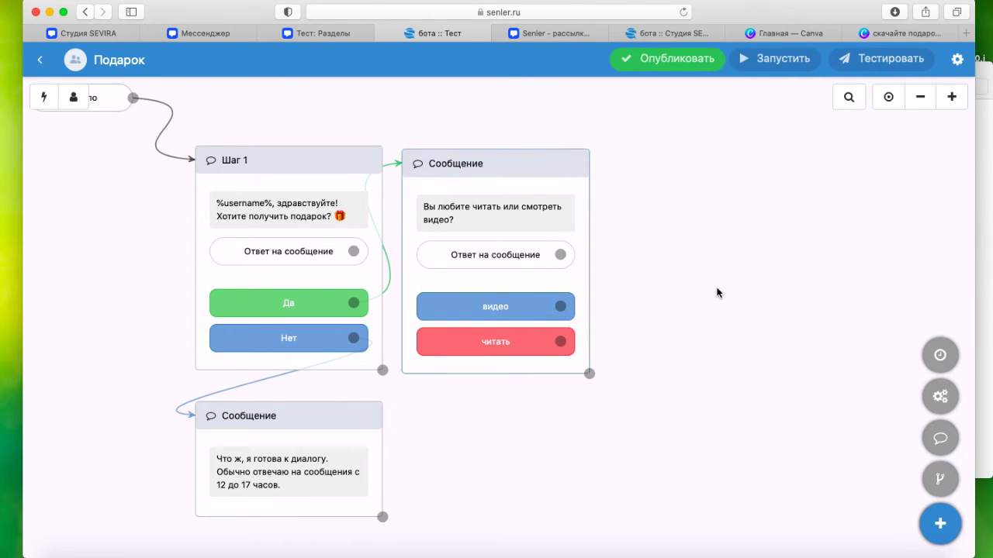
Add another Сообщение block and place it below the block with the видео and читать buttons.
{"action": "left_click", "coordinate": [942, 439]}
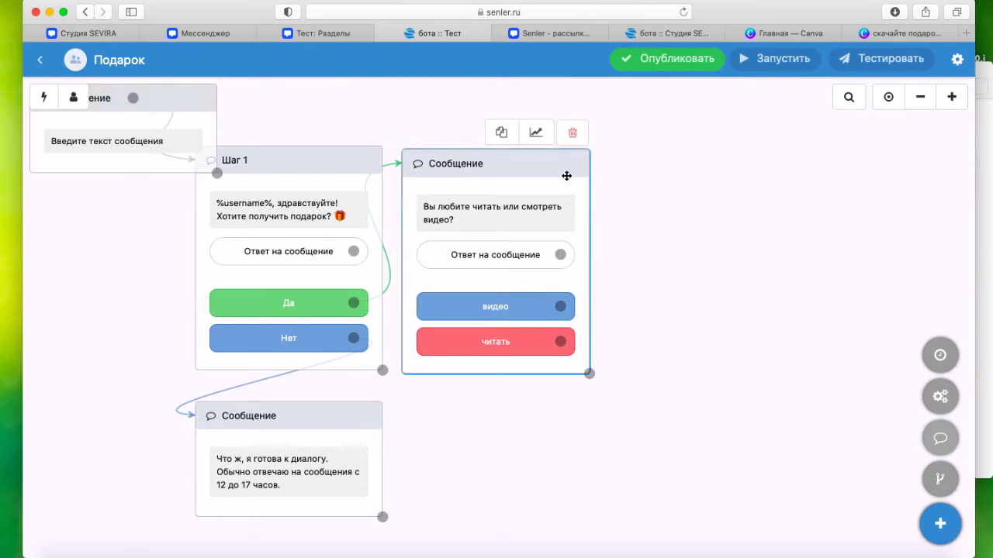
{"action": "left_click_drag", "start_coordinate": [655, 126], "coordinate": [559, 443]}
Set the new block's text to "Посмотрите пример короткой презентации видеокурса. Таким же образом можно презентовать ваши продукты, товары или услуги. Просмотр займёт менее минуты".
{"action": "left_click", "coordinate": [558, 443]}
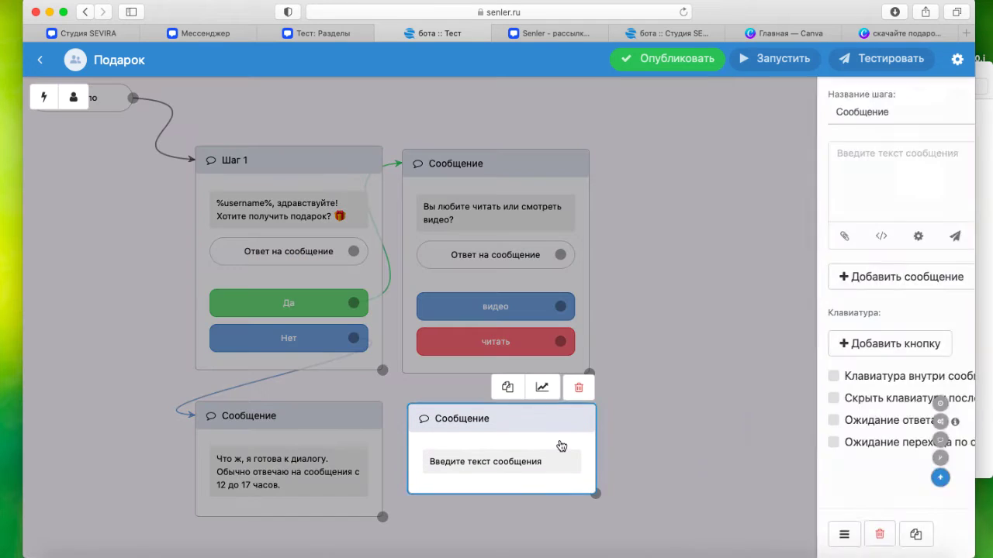
{"action": "left_click", "coordinate": [657, 151]}
{"action": "type", "text": "Посмотрите пример короткой презентации видеокурса. Таким же образом можно презентовать ваши продукты, товары или услуги. Просмотр займёт менее минуты"}
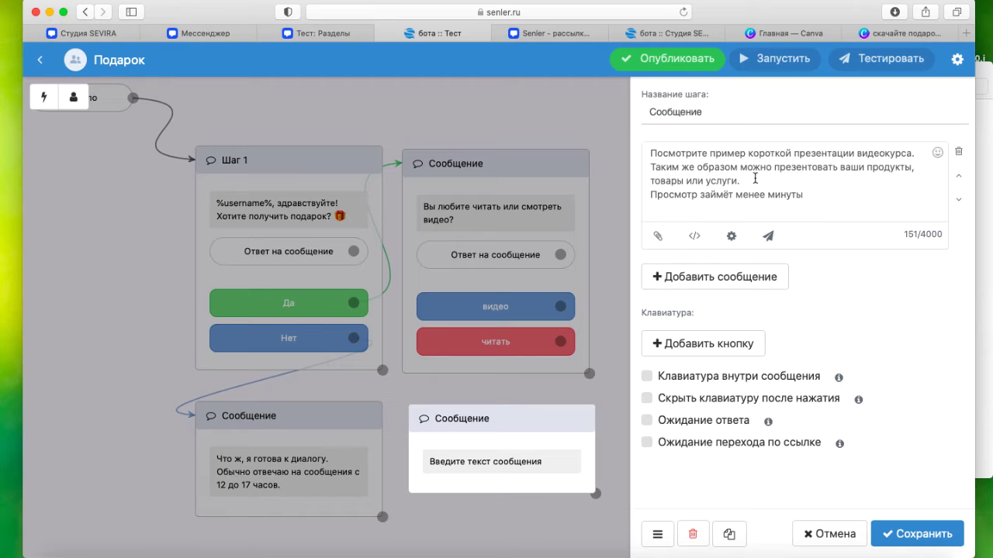
Insert "в формате видео" after "видеокурса" and add an empty line before "Просмотр займёт менее минуты".
{"action": "left_click", "coordinate": [911, 154]}
{"action": "type", "text": "в формате в"}
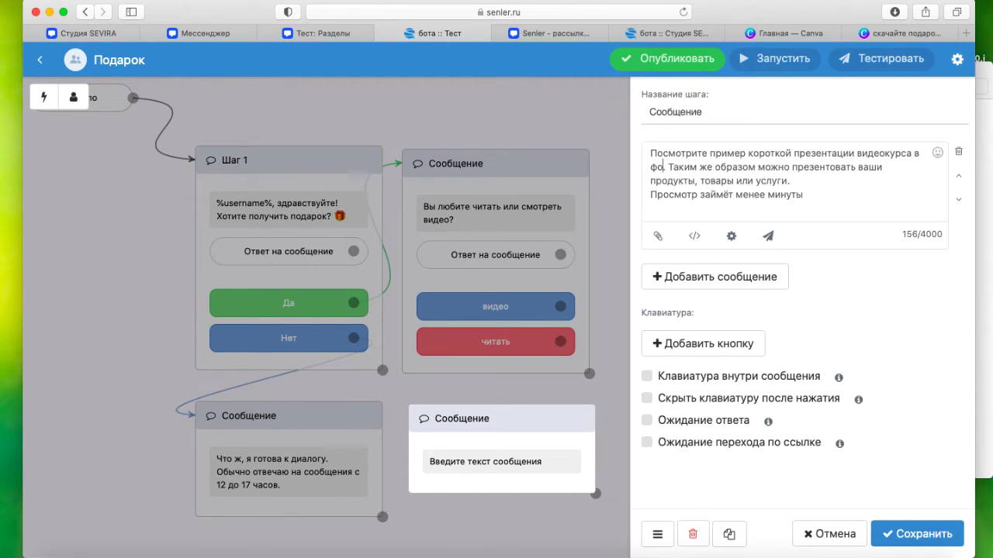
{"action": "type", "text": "идео"}
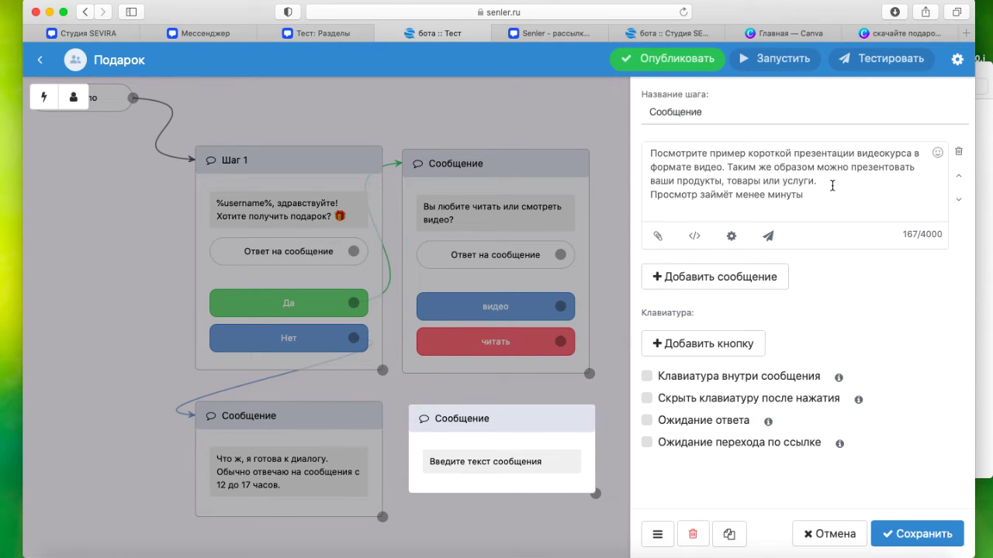
{"action": "key", "text": "Return"}
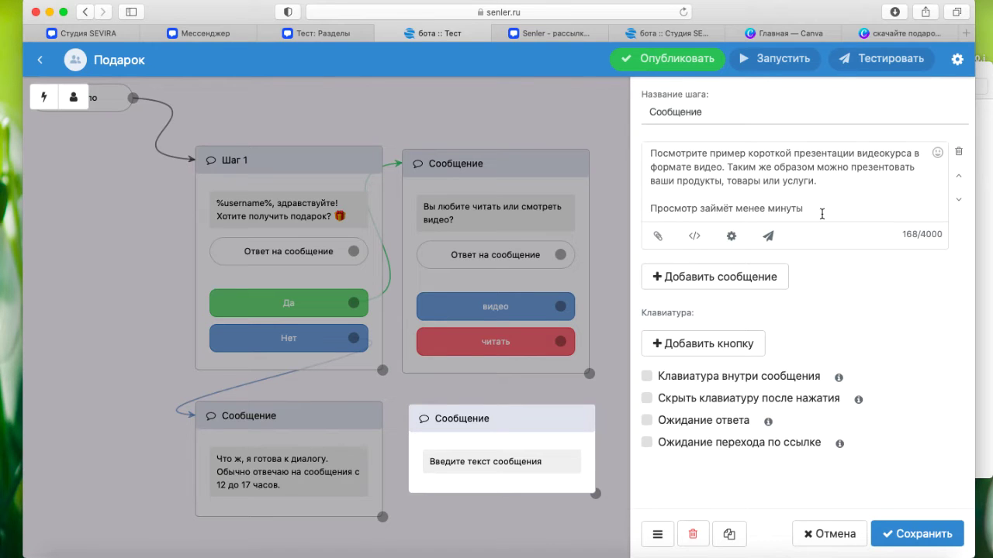
Start attaching a Видеозапись to the message, and copy the link of the "Я блогер" course presentation from Мои видео in VK.
{"action": "left_click", "coordinate": [658, 237]}
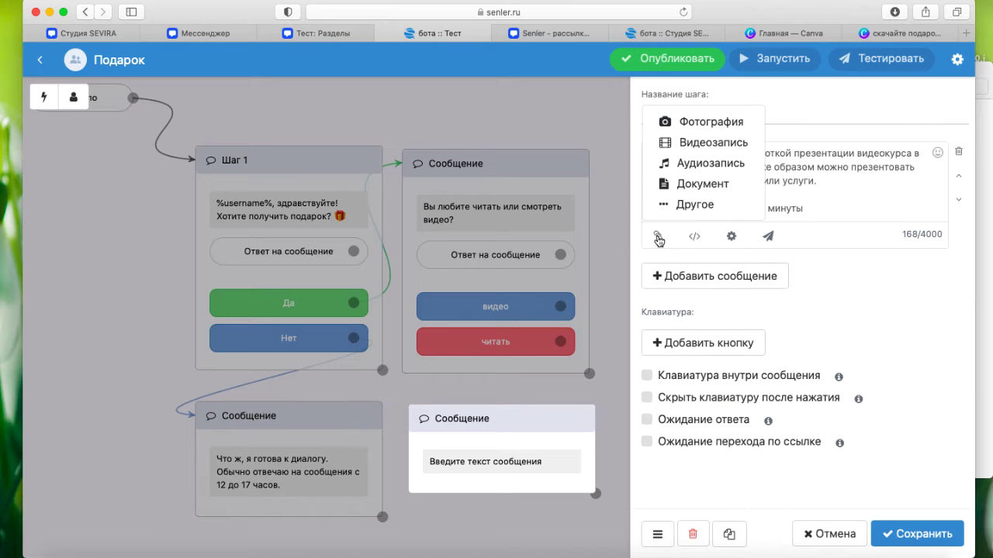
{"action": "left_click", "coordinate": [709, 146]}
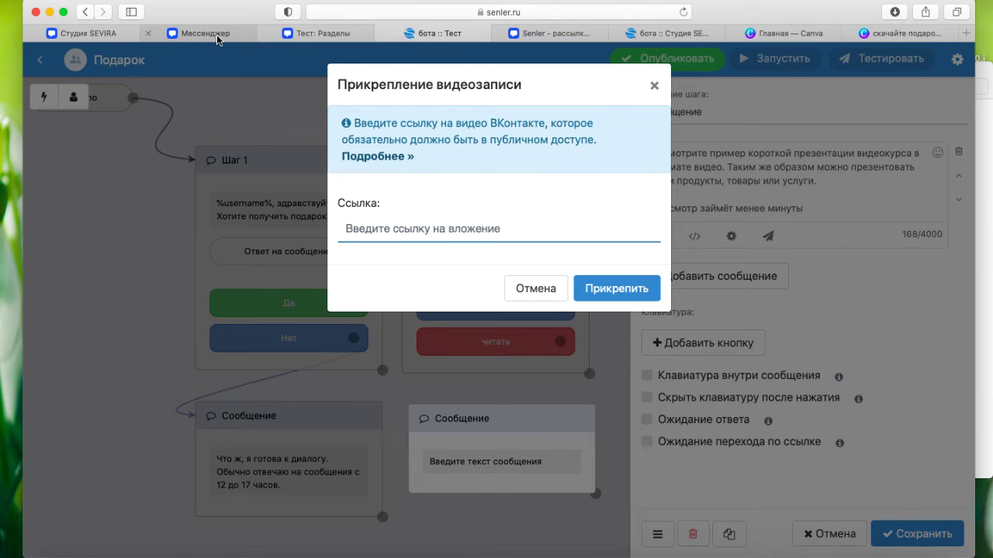
{"action": "left_click", "coordinate": [299, 35]}
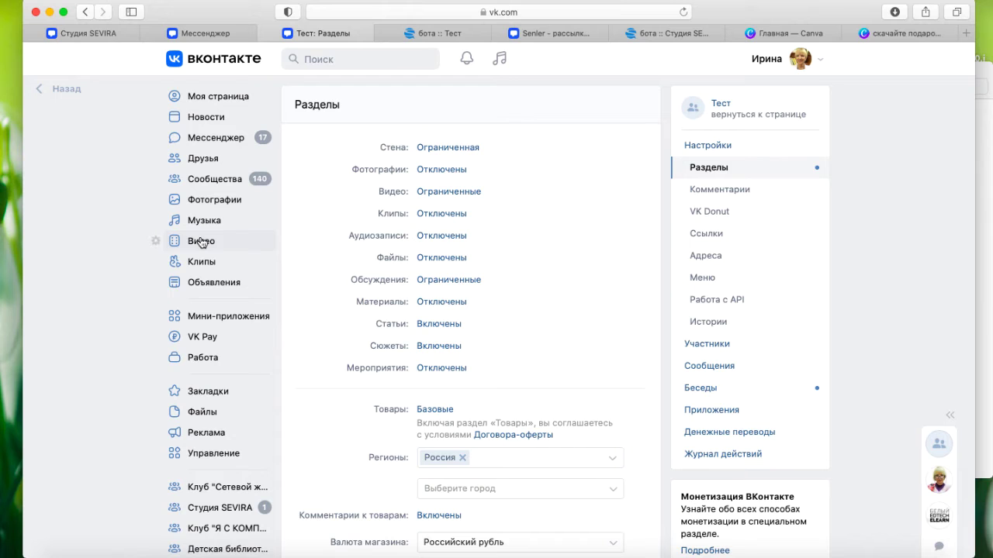
{"action": "left_click", "coordinate": [201, 243]}
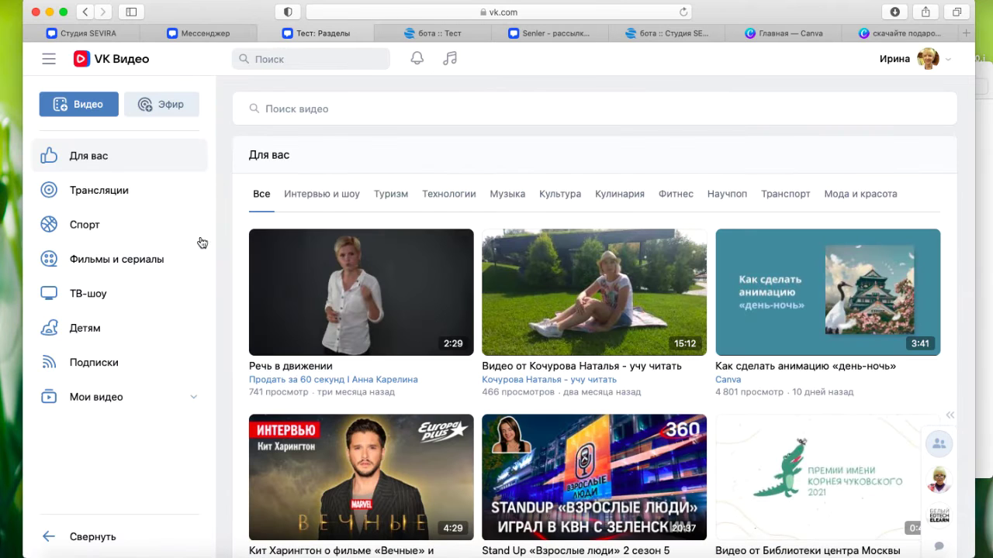
{"action": "left_click", "coordinate": [110, 399]}
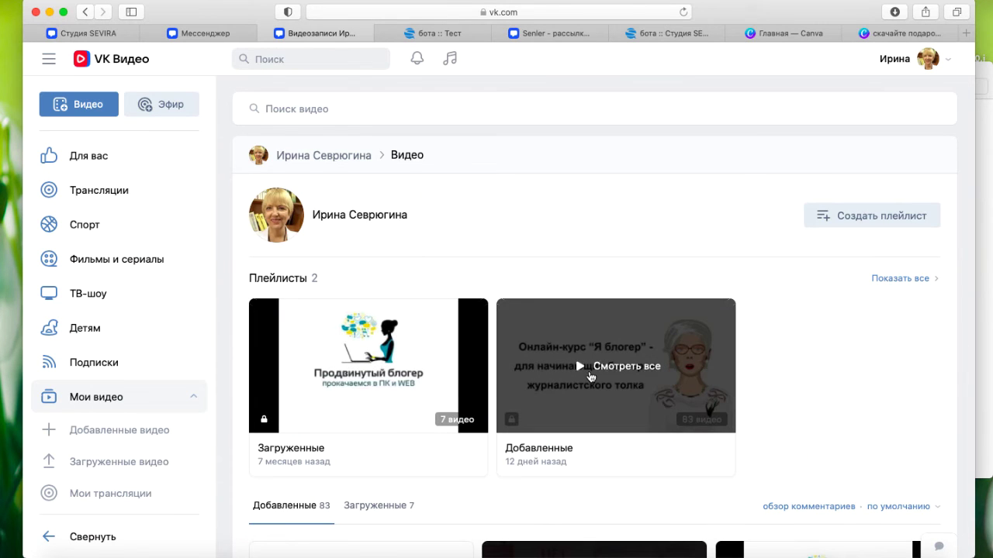
{"action": "left_click", "coordinate": [618, 387]}
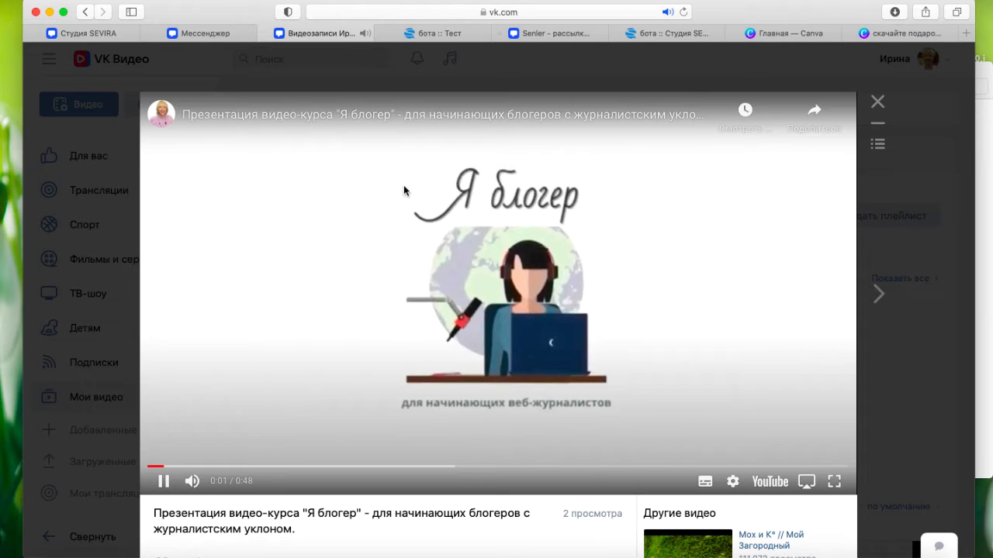
{"action": "left_click", "coordinate": [550, 16]}
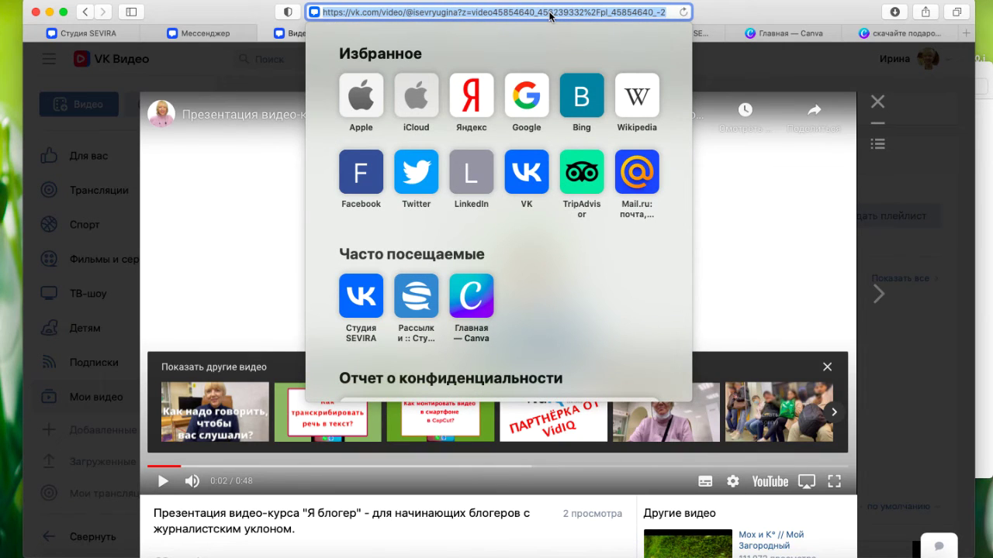
{"action": "left_click", "coordinate": [730, 16]}
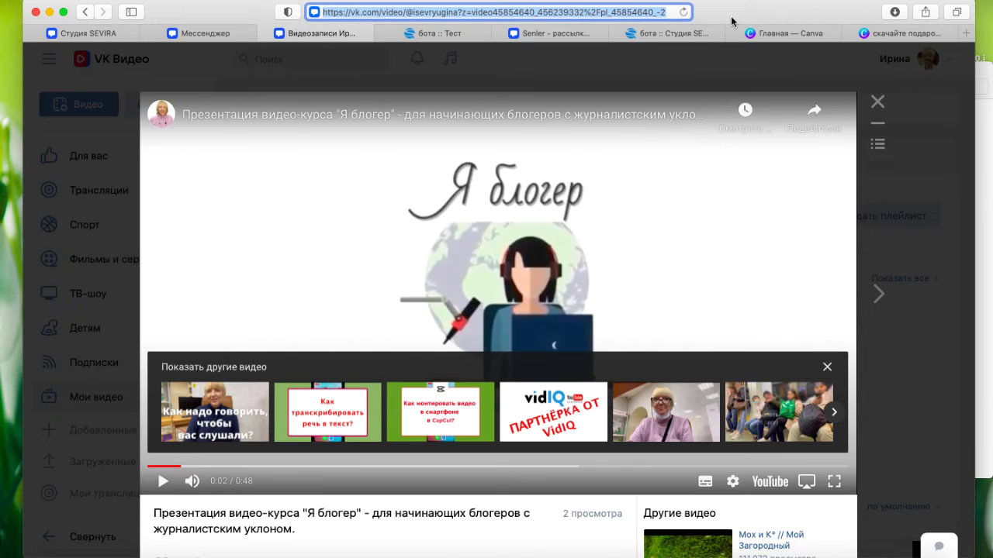
Return to the Senler bot, attach the video using the copied VK link, and save the Сообщение block.
{"action": "left_click", "coordinate": [438, 40]}
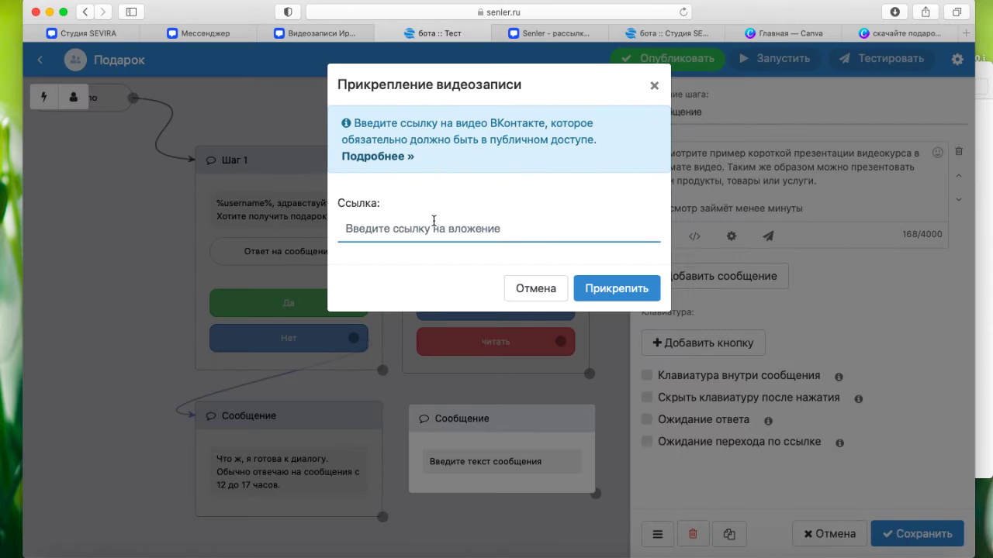
{"action": "key", "text": "super+v"}
{"action": "left_click", "coordinate": [594, 289]}
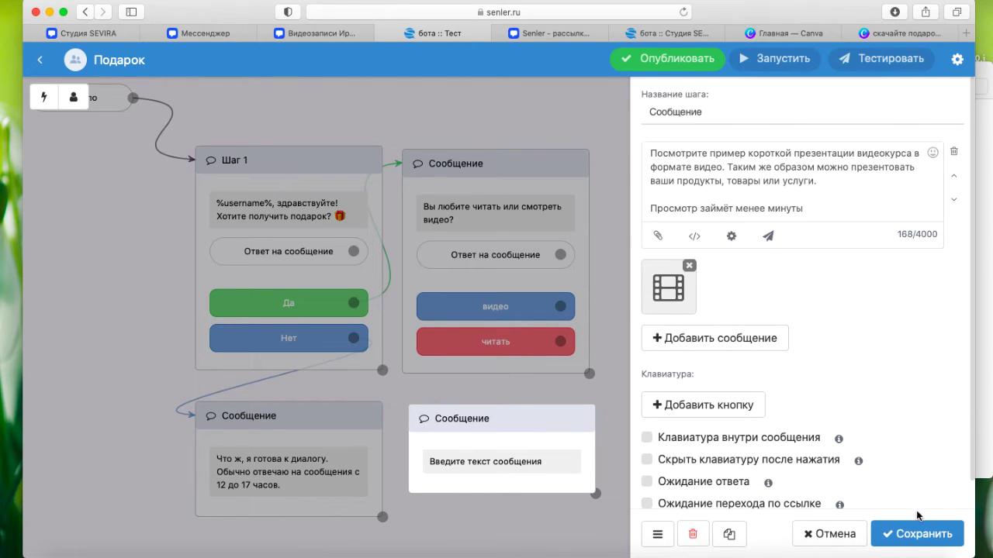
{"action": "left_click", "coordinate": [925, 535]}
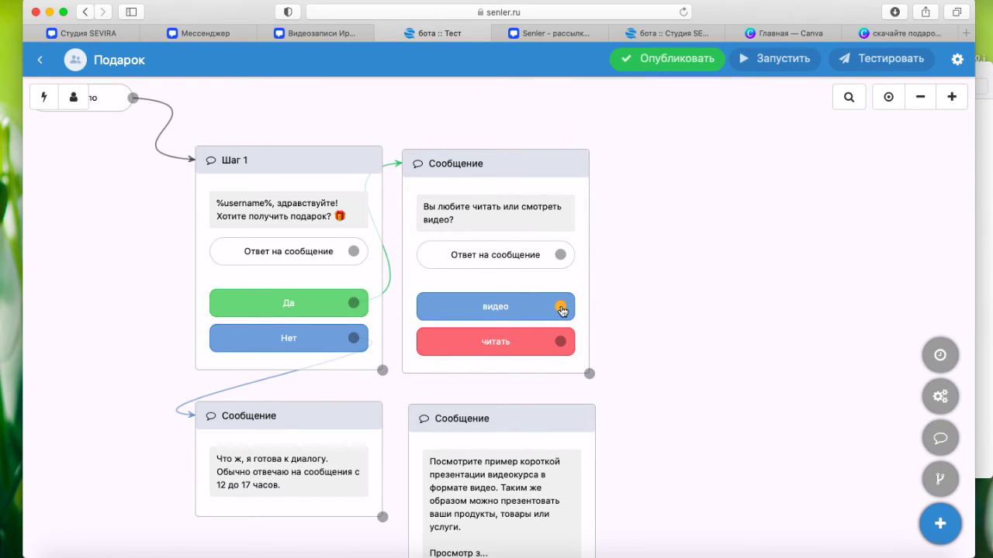
Connect the видео button to the Сообщение block containing the video presentation.
{"action": "left_click_drag", "start_coordinate": [561, 309], "coordinate": [410, 417]}
{"action": "left_click", "coordinate": [501, 430]}
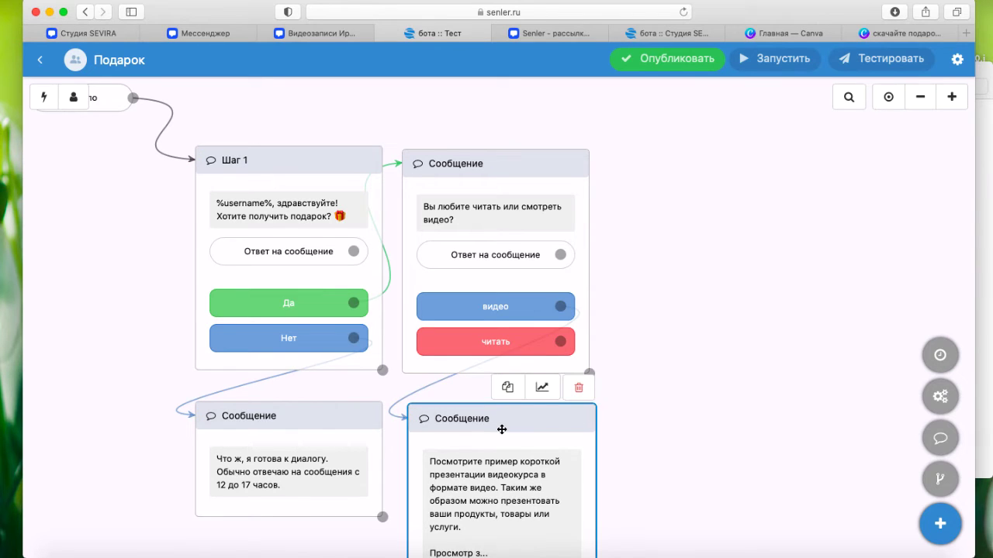
Add a Сообщение block beside the видео/читать question with text offering the short "Я блогер" videocourse presentation for download as a sample.
{"action": "left_click", "coordinate": [942, 439]}
{"action": "left_click_drag", "start_coordinate": [221, 95], "coordinate": [740, 165]}
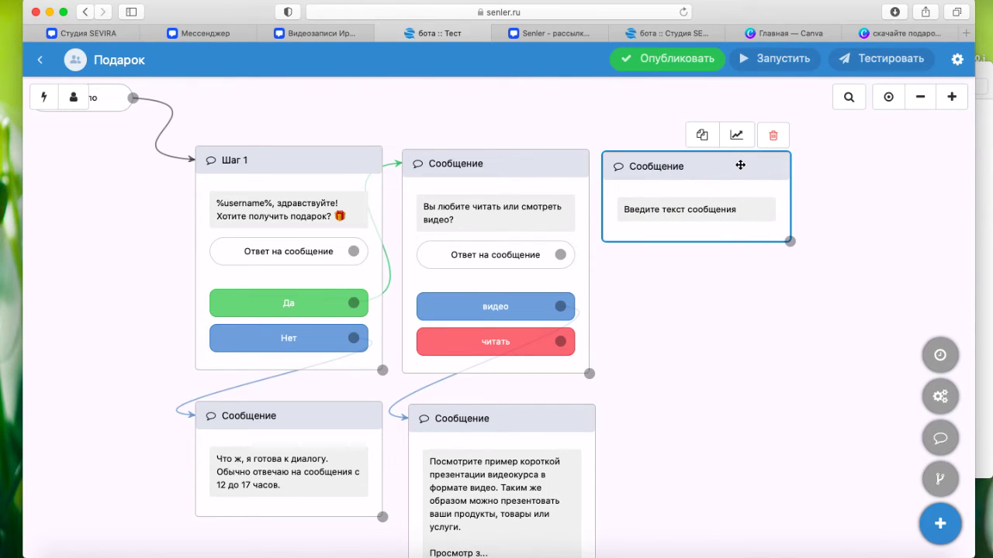
{"action": "left_click", "coordinate": [701, 207]}
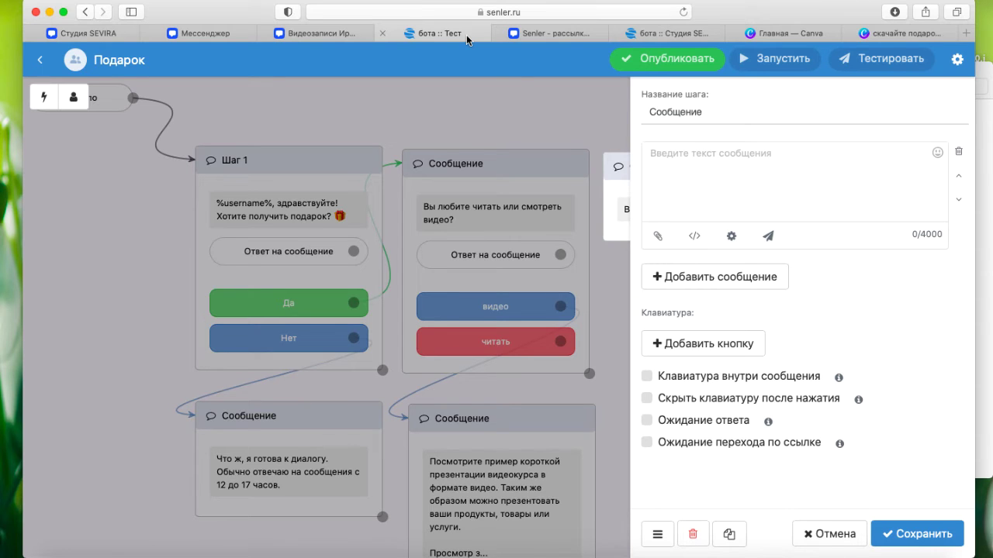
{"action": "type", "text": "Предлагаю скачать короткую презентацию моего видеокурса \"Я блогер\" как образец для представления ваших цифровых продуктов, товаров или услуг."}
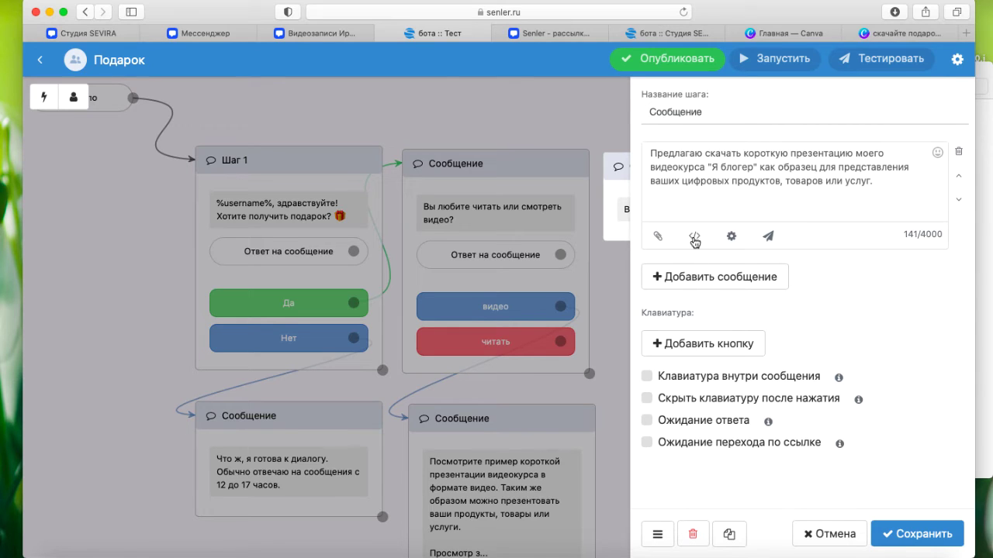
Attach the presentation Документ from the short "Я блогер" course presentation folder inside Маркетинг to the message.
{"action": "left_click", "coordinate": [657, 237]}
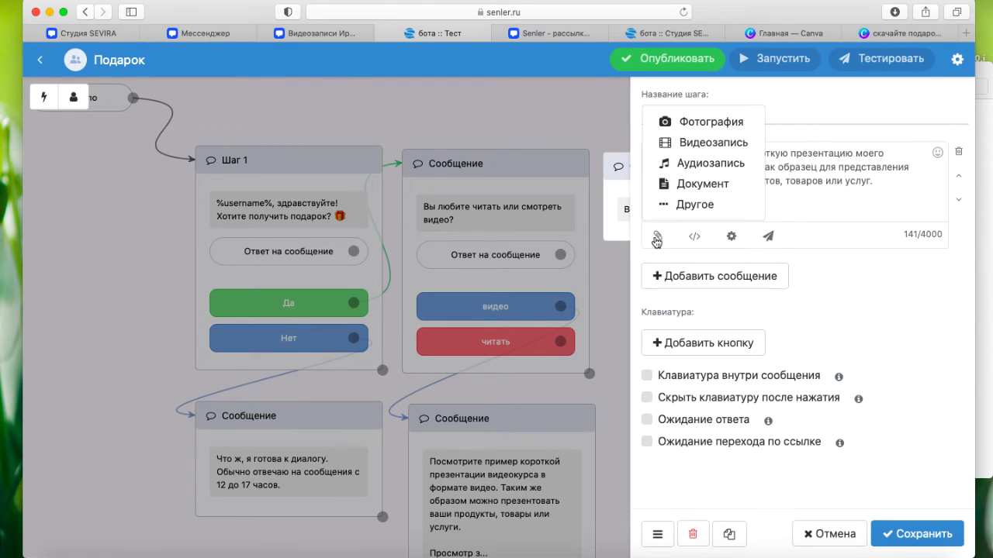
{"action": "left_click", "coordinate": [715, 187]}
{"action": "left_click", "coordinate": [549, 214]}
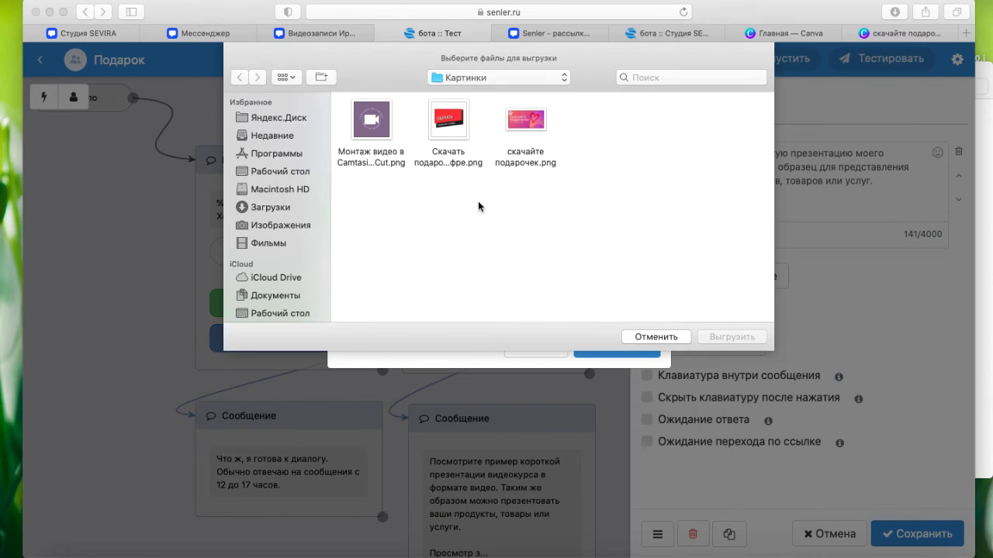
{"action": "key", "text": "super+Up"}
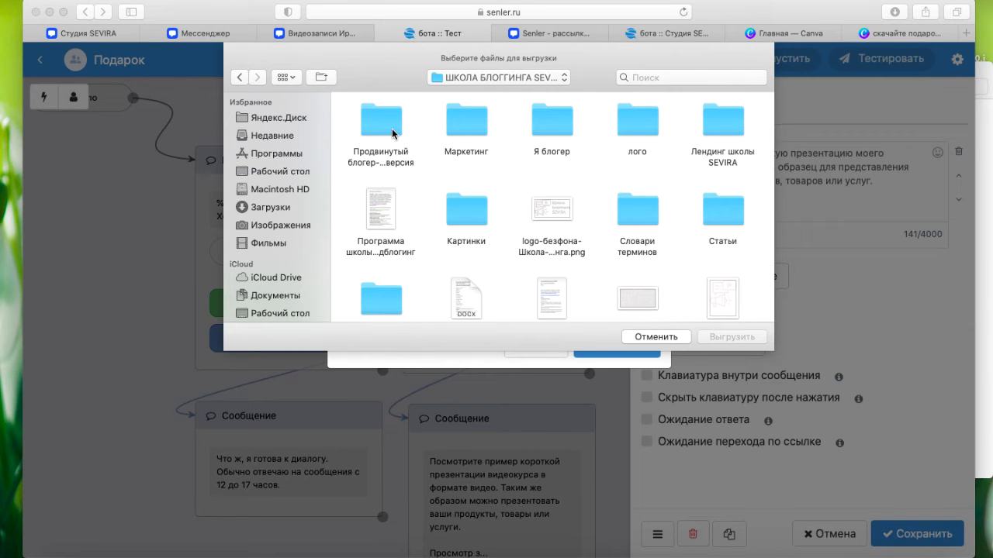
{"action": "left_click", "coordinate": [466, 130]}
{"action": "double_click", "coordinate": [466, 130]}
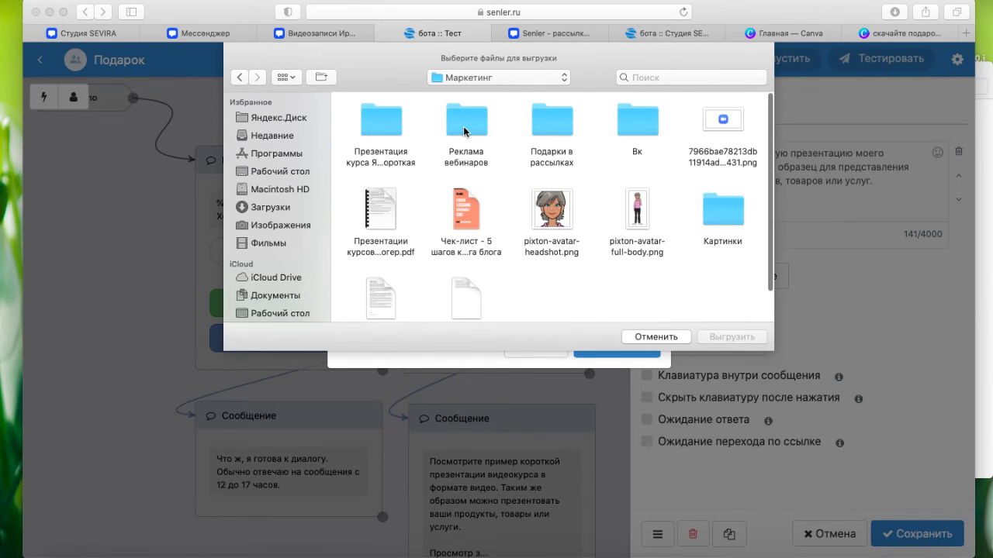
{"action": "left_click", "coordinate": [401, 134]}
{"action": "double_click", "coordinate": [400, 134]}
{"action": "left_click", "coordinate": [551, 129]}
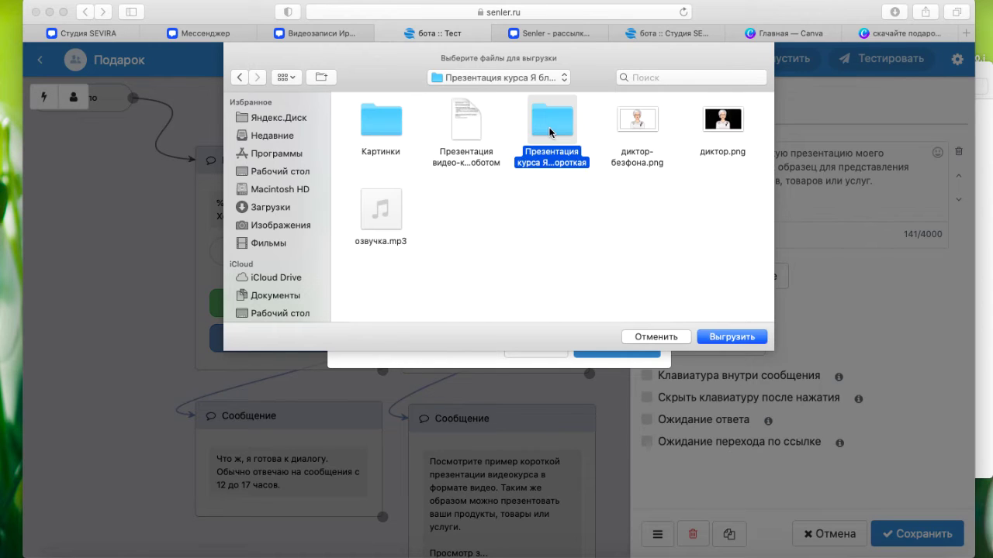
{"action": "double_click", "coordinate": [551, 129]}
{"action": "double_click", "coordinate": [382, 121]}
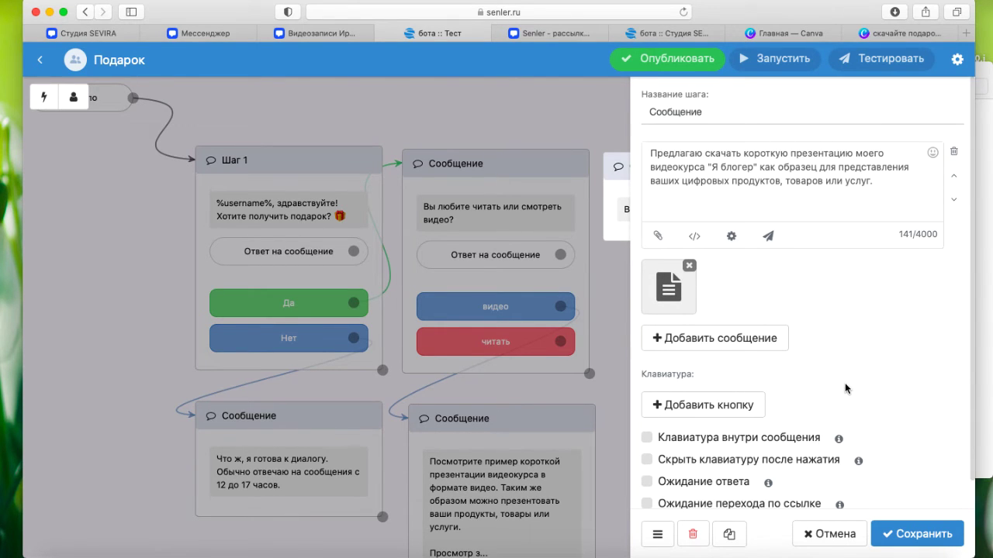
Save the document message and connect the читать button to it.
{"action": "left_click", "coordinate": [929, 535]}
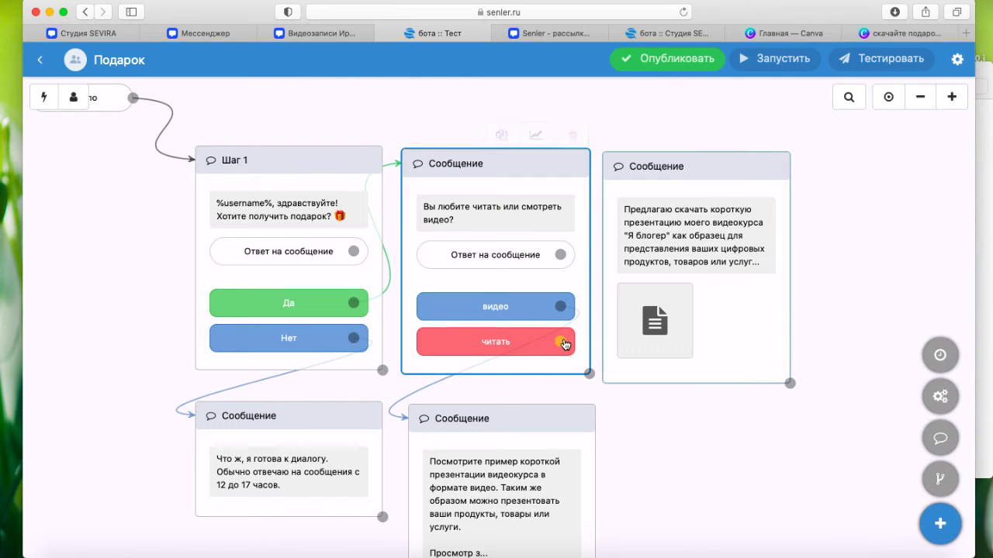
{"action": "left_click_drag", "start_coordinate": [565, 346], "coordinate": [603, 171]}
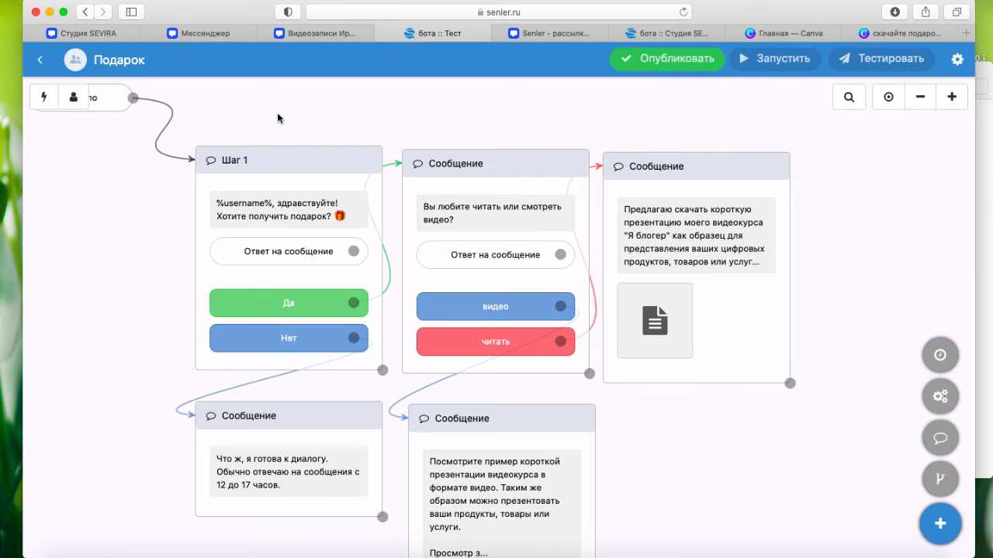
Add two empty Сообщение blocks, one beside the video message and one beside the document message.
{"action": "left_click_drag", "start_coordinate": [278, 118], "coordinate": [148, 101]}
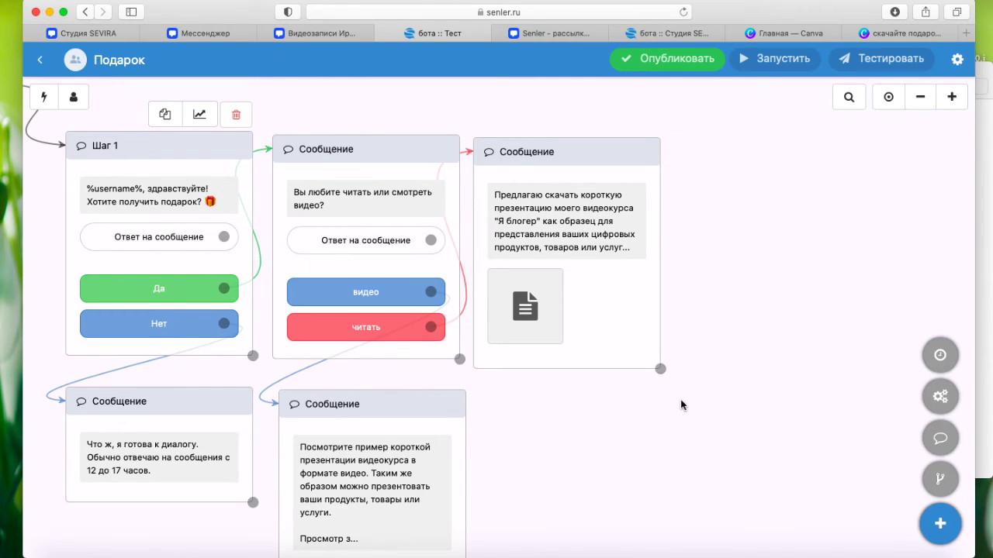
{"action": "left_click", "coordinate": [943, 447]}
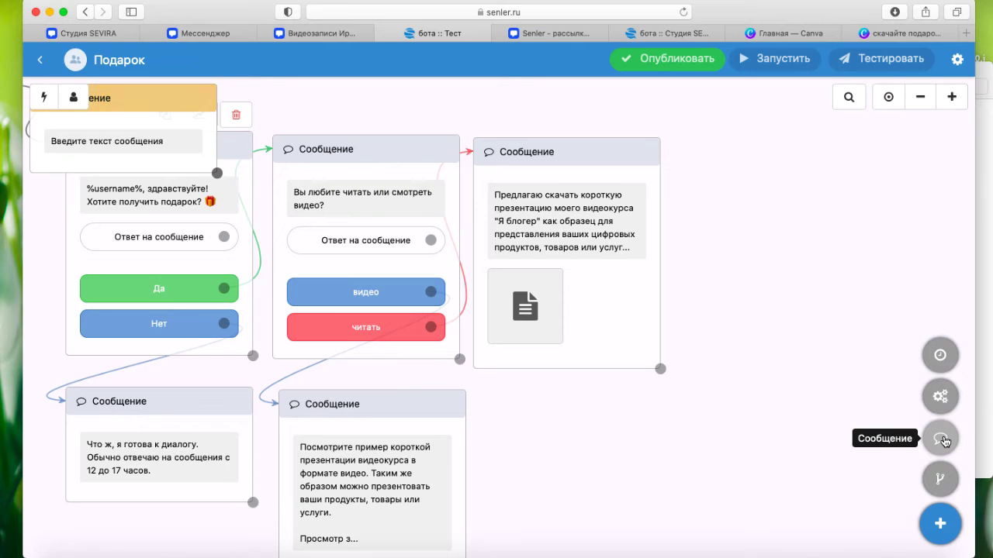
{"action": "left_click_drag", "start_coordinate": [172, 95], "coordinate": [599, 405]}
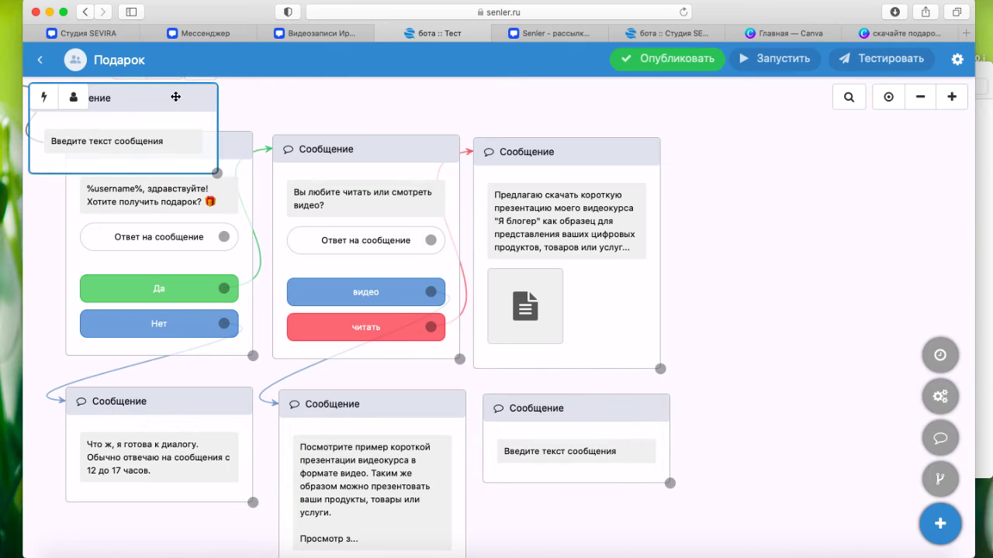
{"action": "left_click_drag", "start_coordinate": [174, 97], "coordinate": [818, 164]}
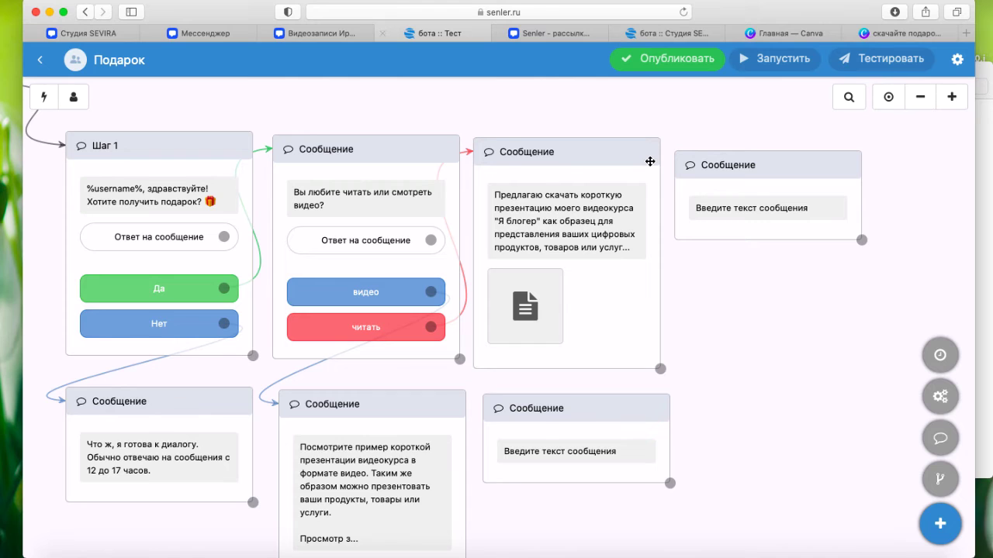
Move both empty Сообщение blocks down to leave free space above each of them.
{"action": "left_click", "coordinate": [648, 161]}
{"action": "left_click", "coordinate": [755, 168]}
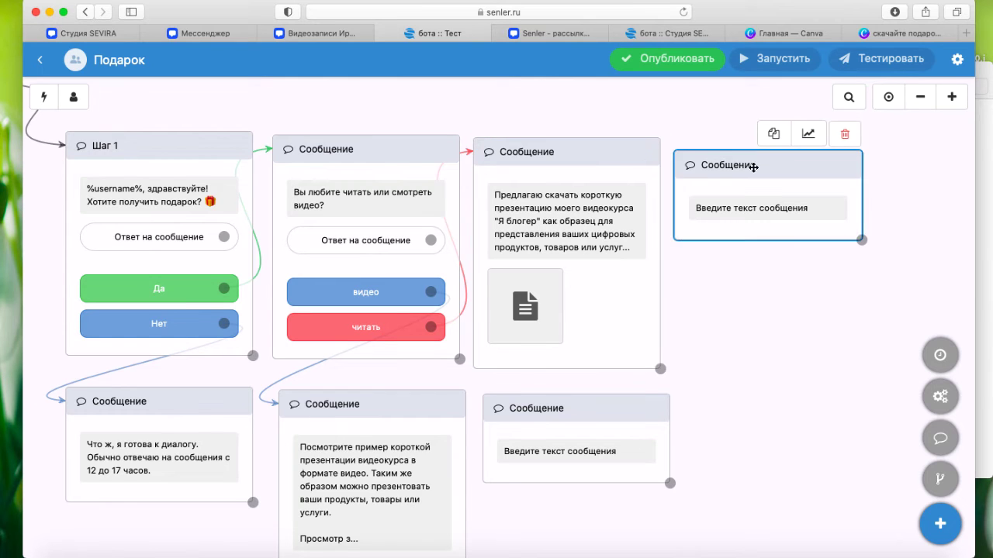
{"action": "left_click_drag", "start_coordinate": [755, 169], "coordinate": [761, 247]}
{"action": "left_click_drag", "start_coordinate": [629, 406], "coordinate": [626, 473]}
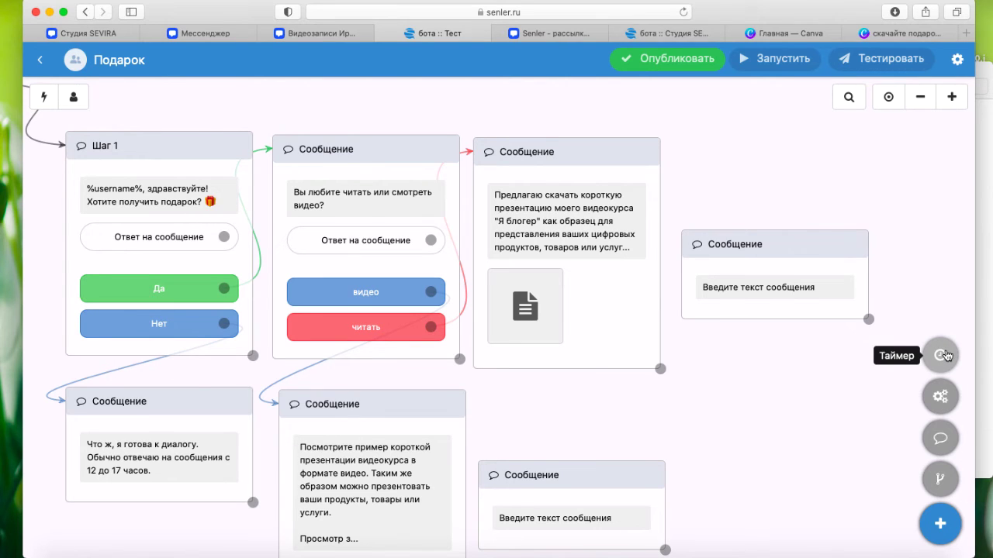
Place a Таймер block above the empty Сообщение near the document message, set its delay to 5 Минут, and save it.
{"action": "left_click", "coordinate": [945, 356]}
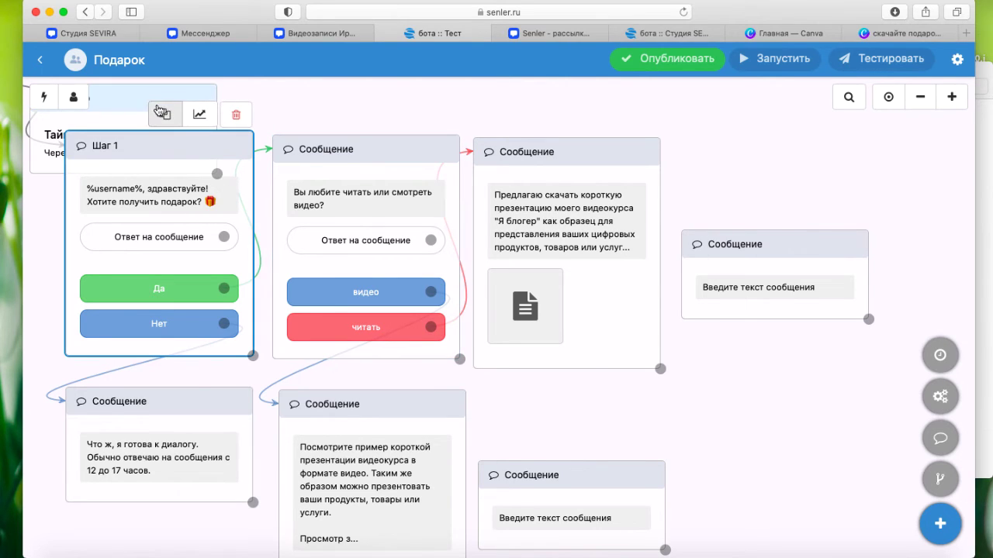
{"action": "left_click_drag", "start_coordinate": [124, 98], "coordinate": [771, 142]}
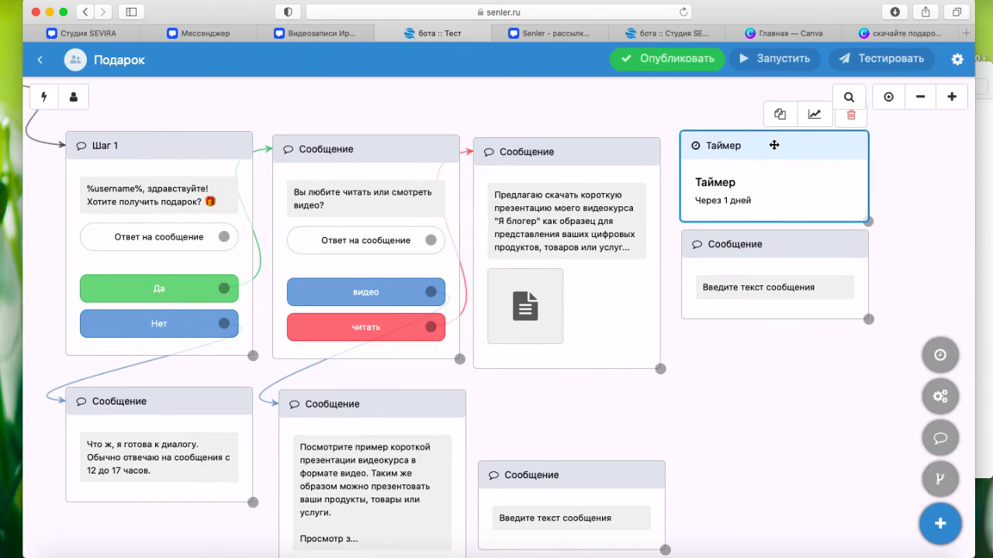
{"action": "left_click", "coordinate": [762, 197]}
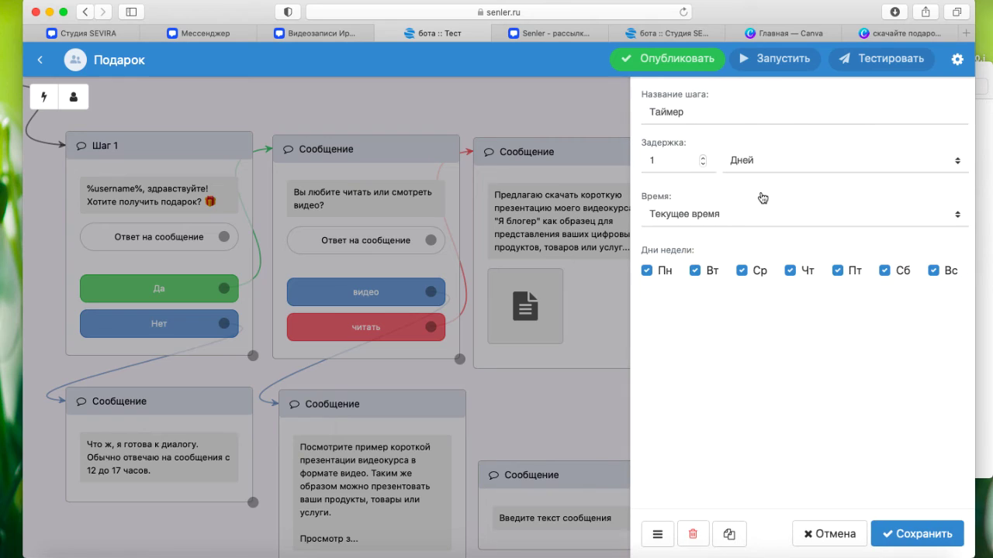
{"action": "left_click", "coordinate": [958, 160]}
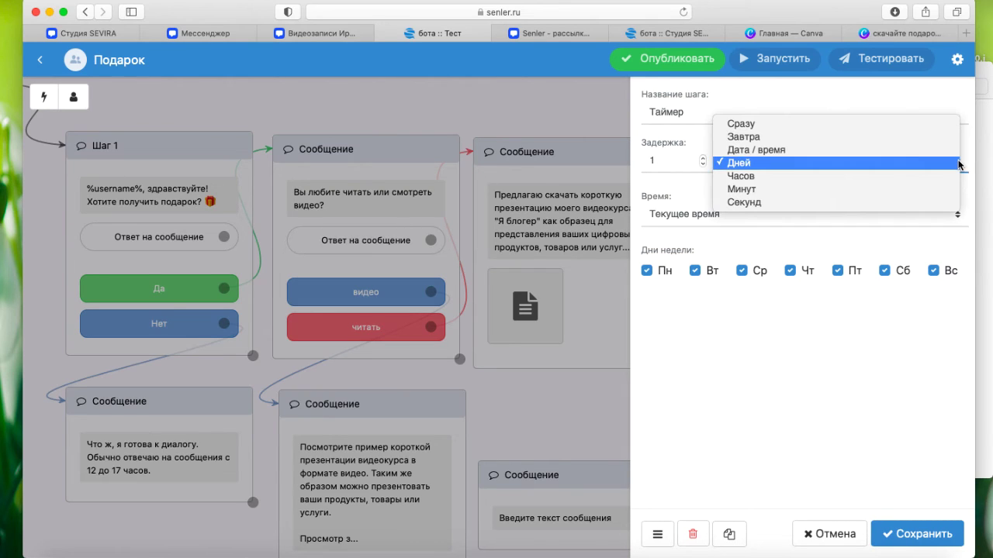
{"action": "left_click", "coordinate": [953, 190]}
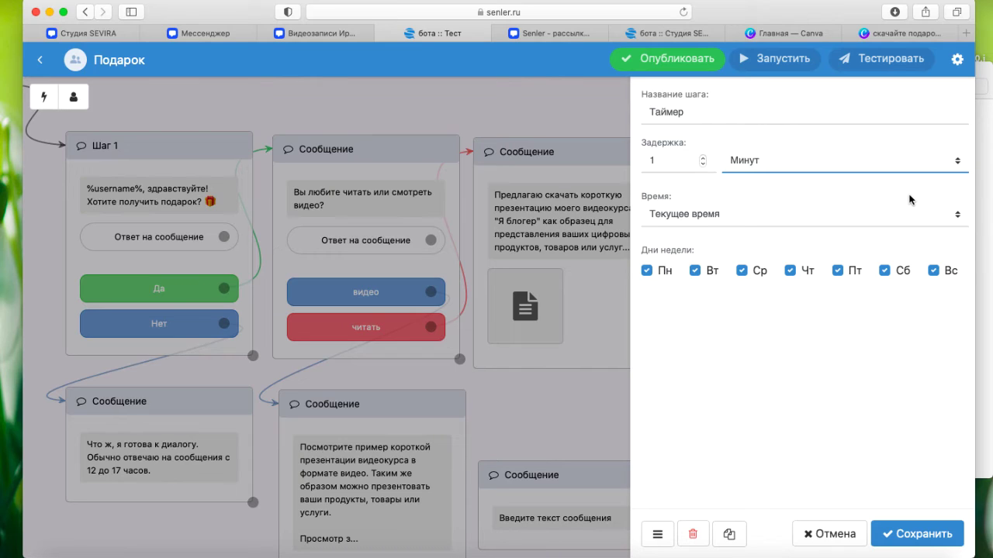
{"action": "left_click", "coordinate": [704, 158]}
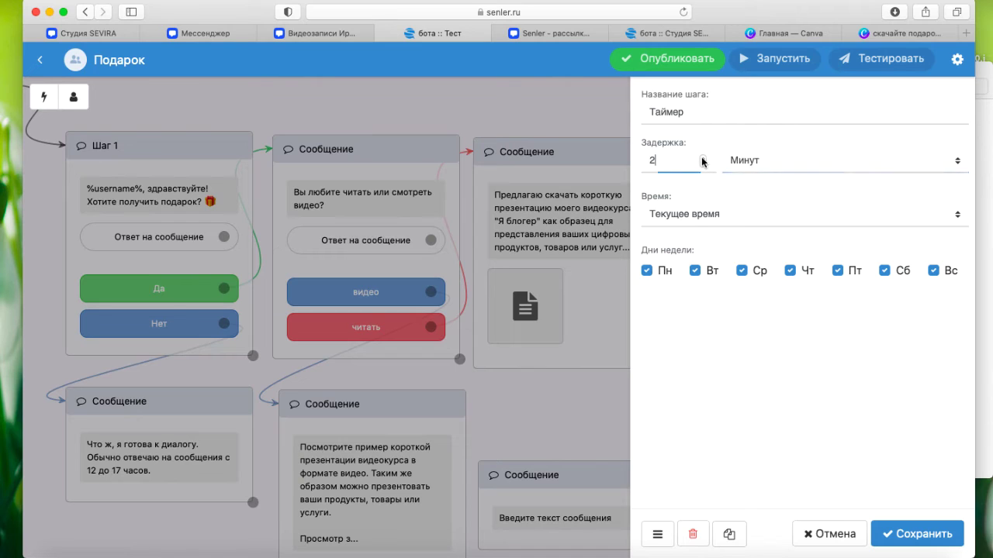
{"action": "left_click", "coordinate": [703, 158]}
{"action": "left_click", "coordinate": [703, 158]}
{"action": "left_click", "coordinate": [704, 158]}
{"action": "left_click", "coordinate": [931, 534]}
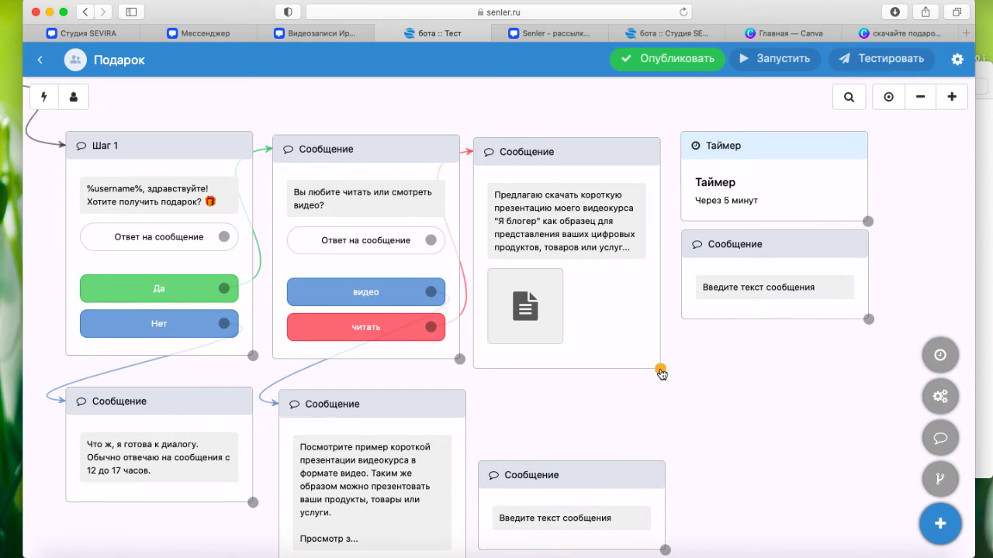
Connect the output of the document message to the Таймер block.
{"action": "left_click_drag", "start_coordinate": [661, 370], "coordinate": [682, 149]}
{"action": "left_click", "coordinate": [782, 180]}
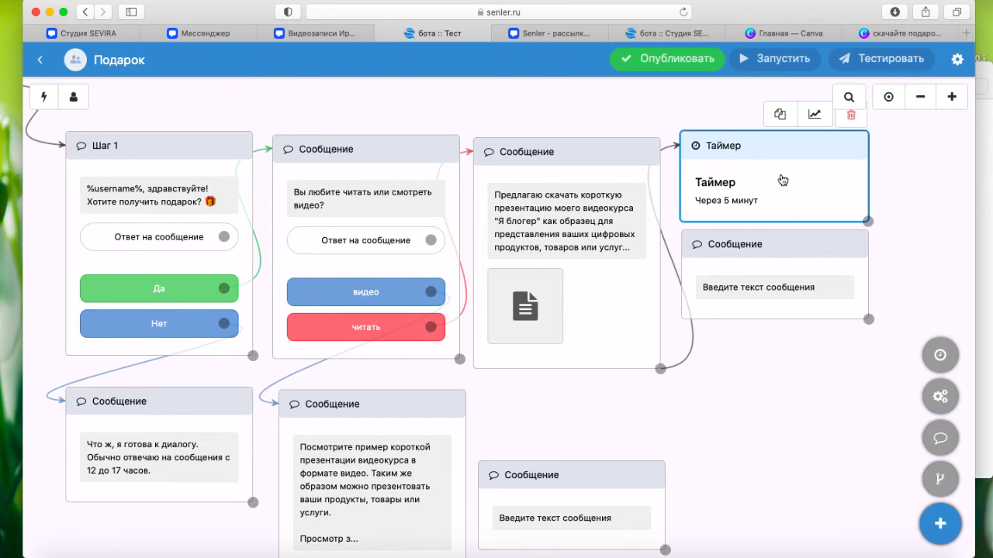
Enter "После просмотра напишите, пожалуйста, отзыв. Спасибо." in the empty Сообщение block below the timer.
{"action": "double_click", "coordinate": [783, 270]}
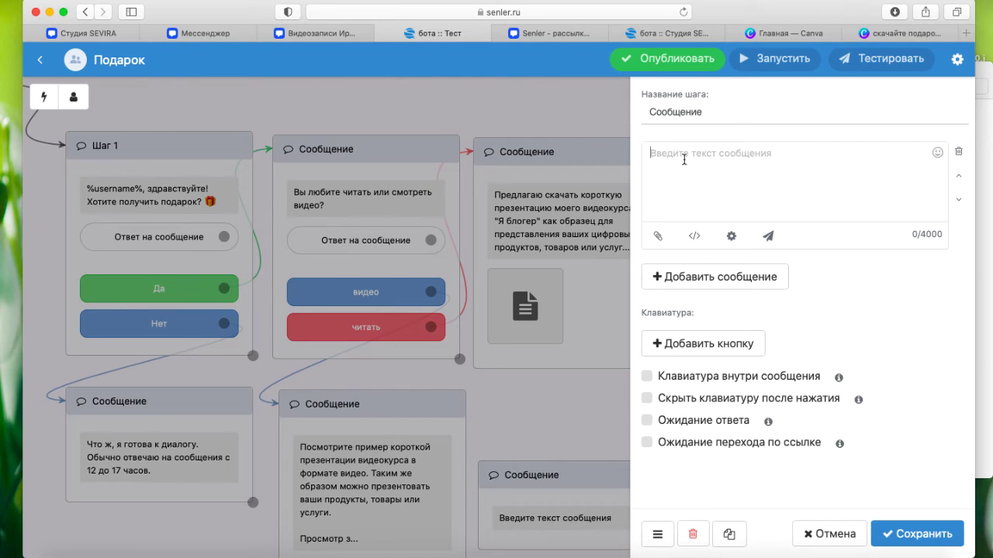
{"action": "type", "text": "После просмотра напишите, пожалуйста, отзыв"}
{"action": "type", "text": ". Спасибо."}
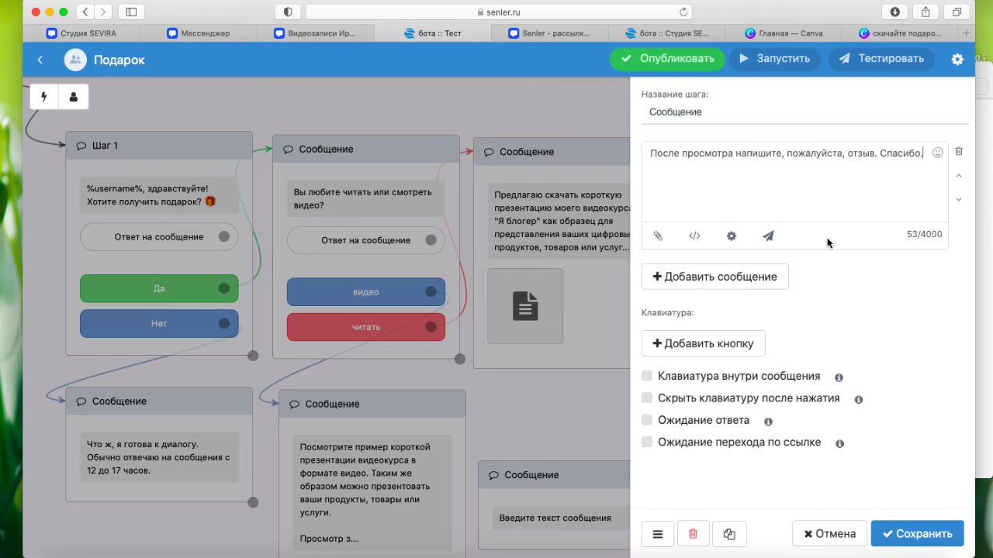
{"action": "left_click", "coordinate": [660, 236]}
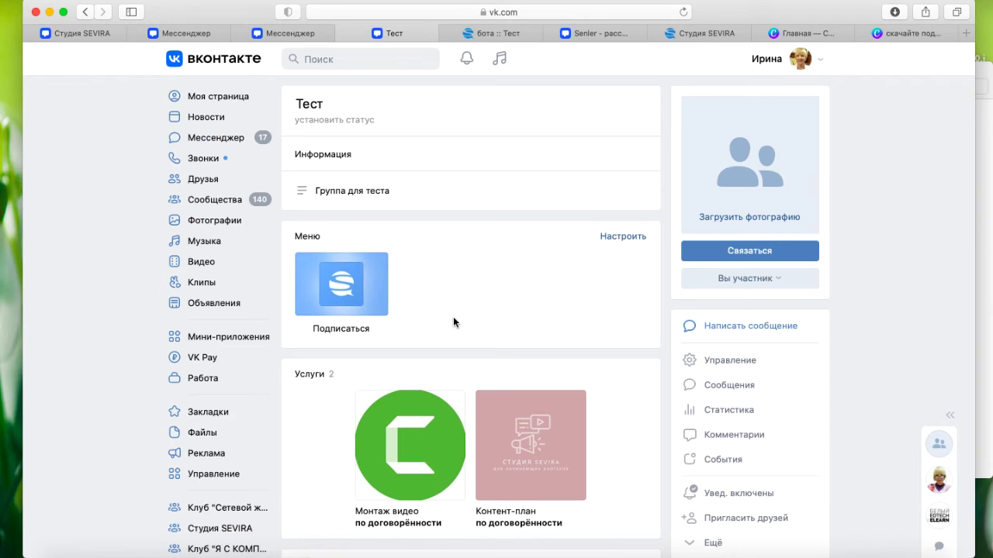
In VK, look over the Тест community page, open its Приложения management section, and browse the full app catalogue for Senler.
{"action": "scroll", "coordinate": [453, 316], "scroll_direction": "down", "scroll_amount": 5}
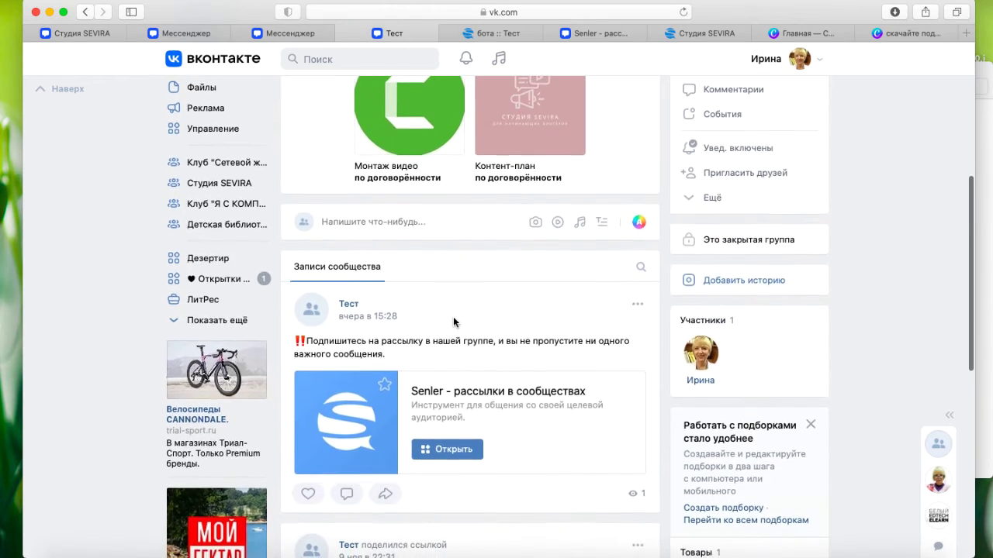
{"action": "scroll", "coordinate": [453, 317], "scroll_direction": "up", "scroll_amount": 6}
{"action": "scroll", "coordinate": [453, 317], "scroll_direction": "down", "scroll_amount": 3}
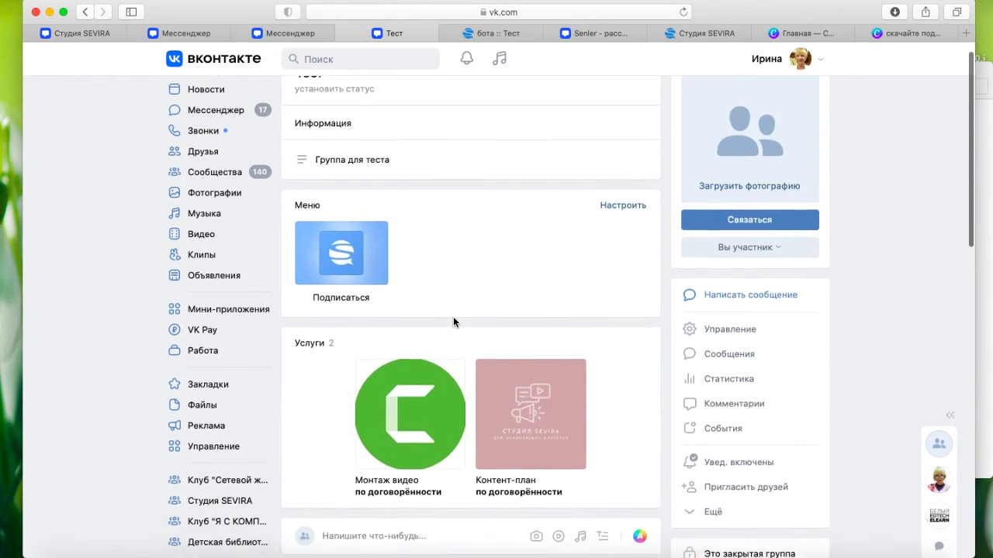
{"action": "scroll", "coordinate": [453, 316], "scroll_direction": "up", "scroll_amount": 3}
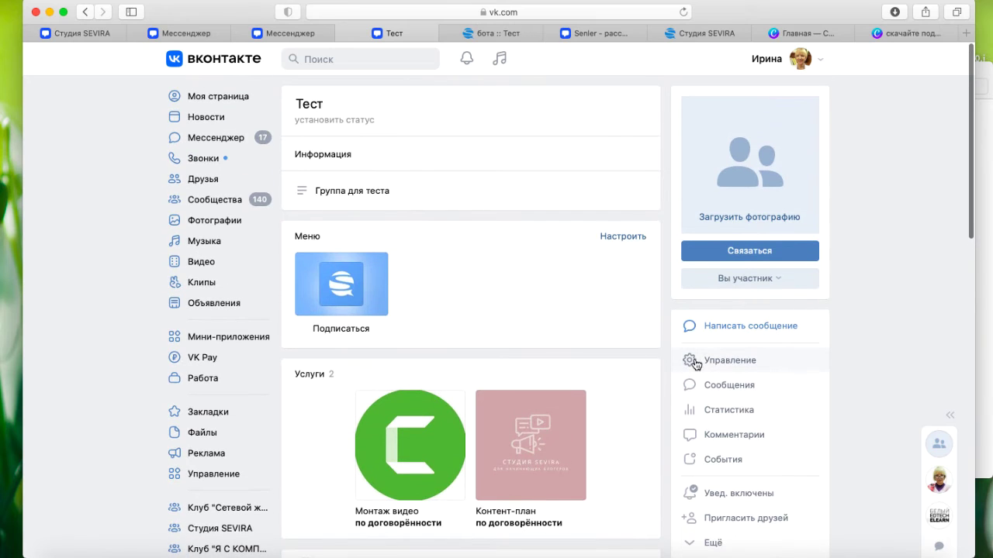
{"action": "left_click", "coordinate": [734, 363]}
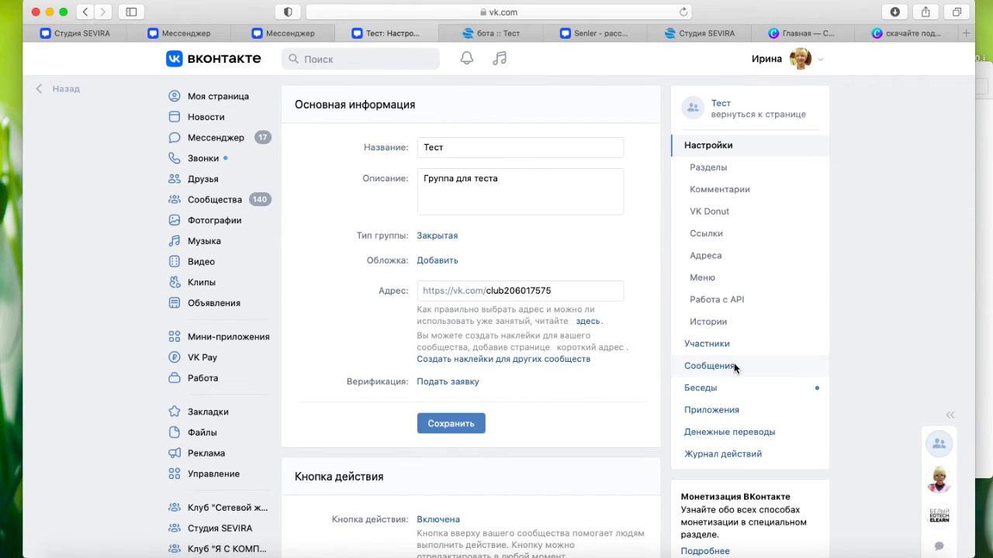
{"action": "left_click", "coordinate": [734, 411]}
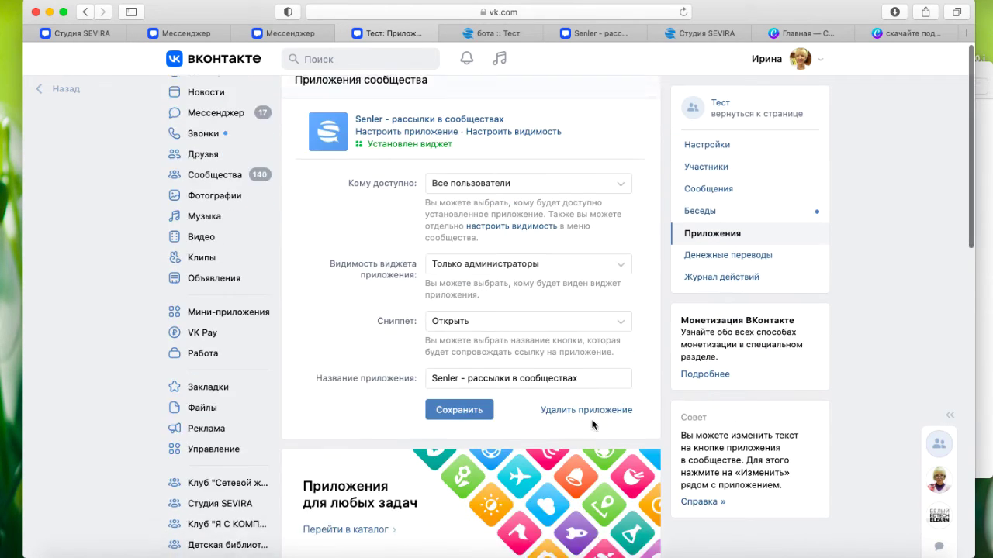
{"action": "scroll", "coordinate": [594, 411], "scroll_direction": "down", "scroll_amount": 10}
{"action": "scroll", "coordinate": [593, 425], "scroll_direction": "down", "scroll_amount": 3}
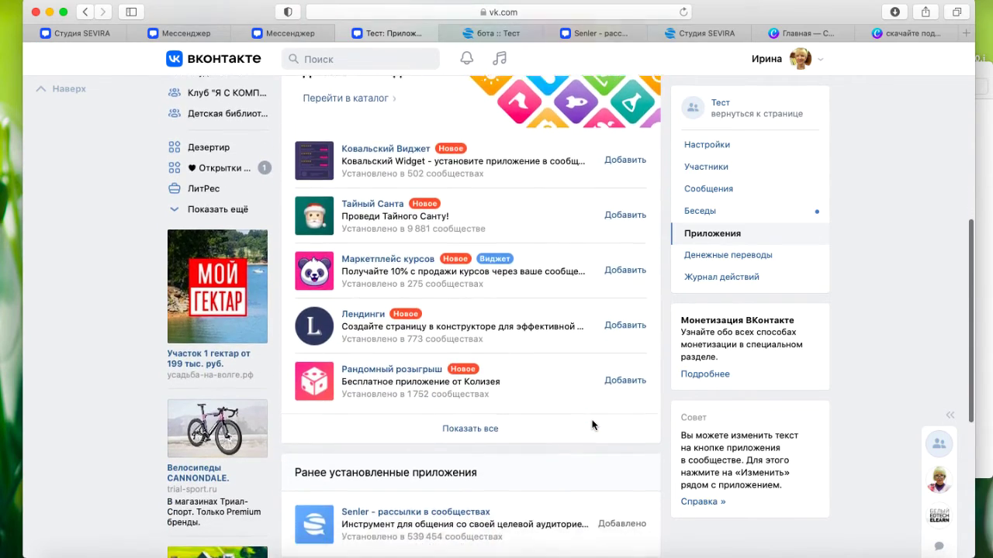
{"action": "left_click", "coordinate": [486, 286]}
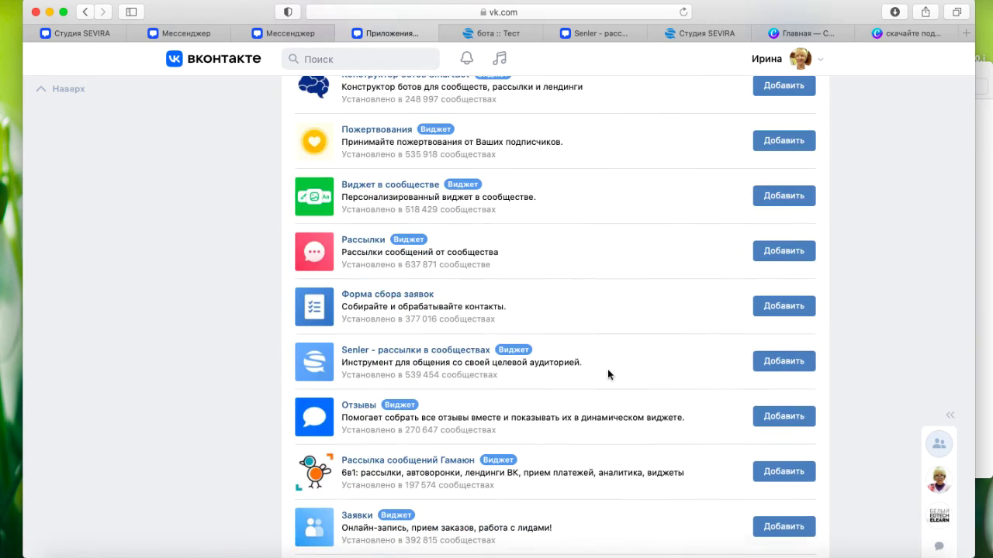
Add the Отзывы app from the catalogue to the Тест community.
{"action": "left_click", "coordinate": [783, 419]}
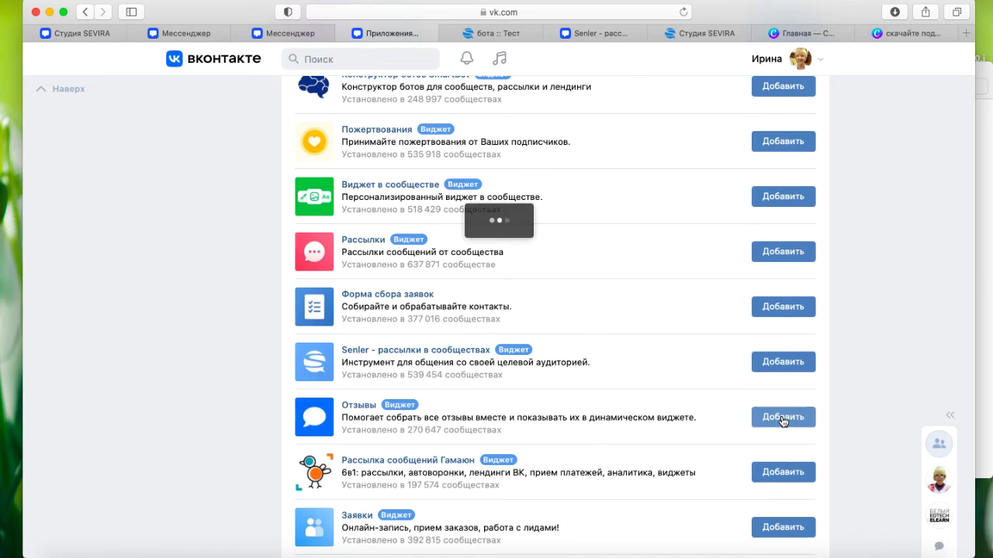
{"action": "left_click", "coordinate": [666, 248]}
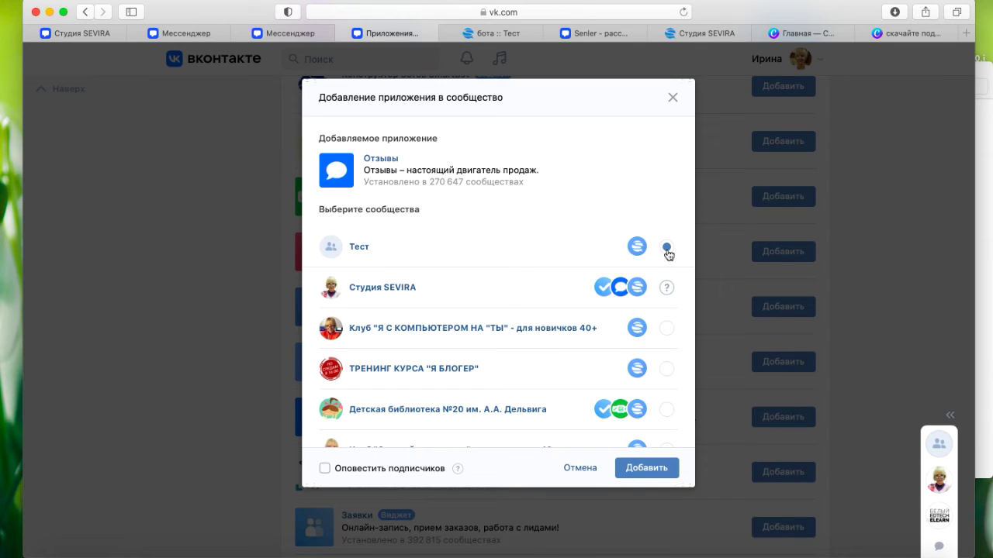
{"action": "mouse_move", "coordinate": [664, 291]}
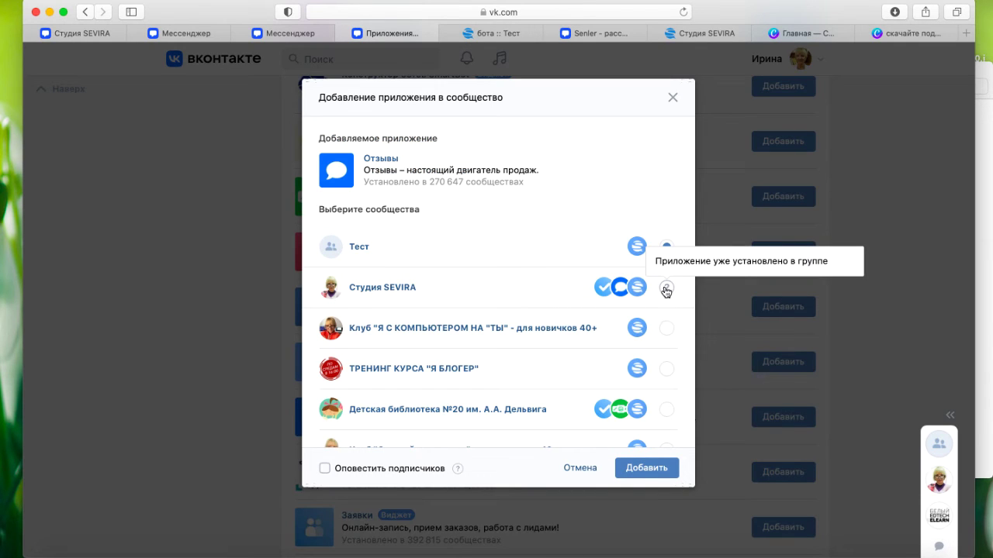
{"action": "left_click", "coordinate": [654, 471]}
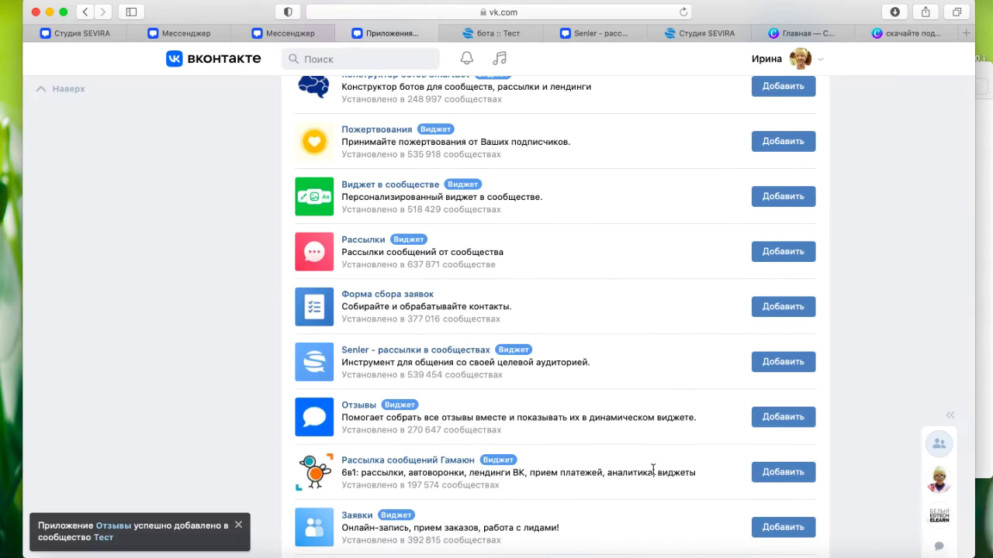
Return to the Тест community page, open its Отзывы app, and look at the form for leaving a review.
{"action": "scroll", "coordinate": [653, 470], "scroll_direction": "up", "scroll_amount": 10}
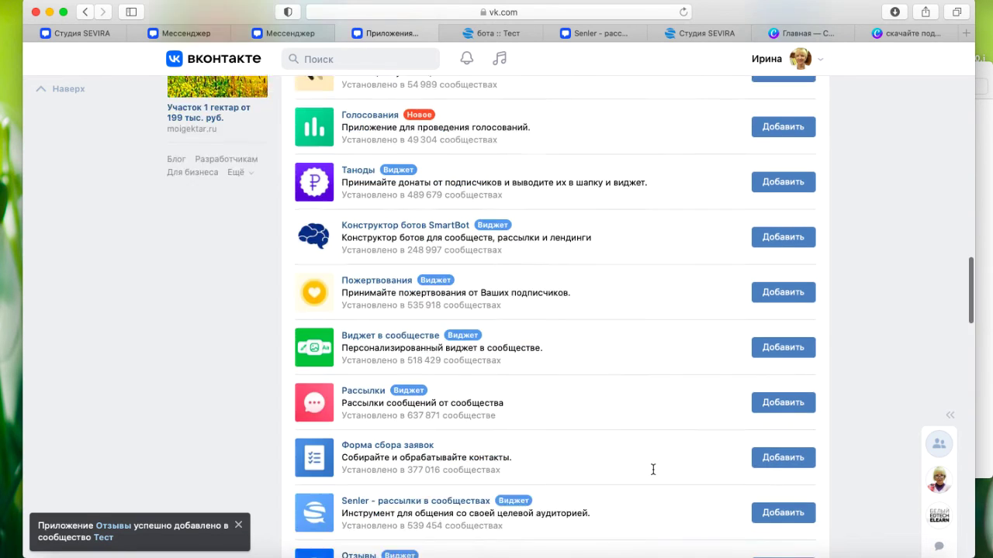
{"action": "scroll", "coordinate": [653, 469], "scroll_direction": "up", "scroll_amount": 2}
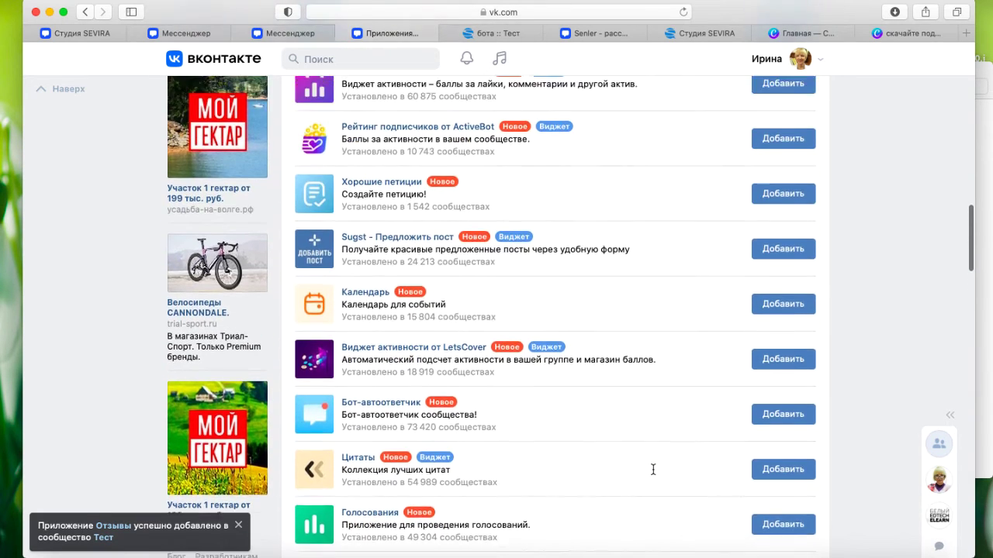
{"action": "left_click", "coordinate": [683, 12]}
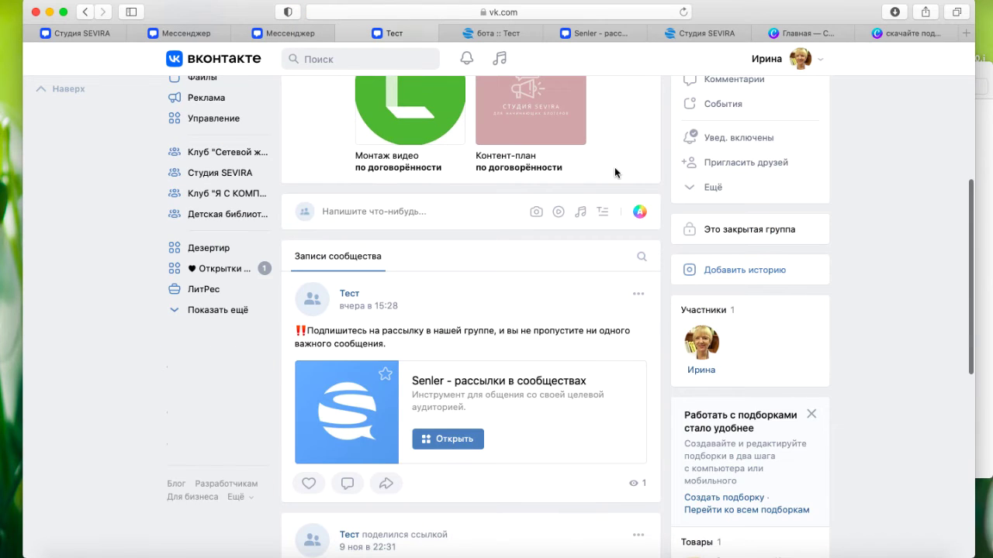
{"action": "scroll", "coordinate": [615, 166], "scroll_direction": "up", "scroll_amount": 5}
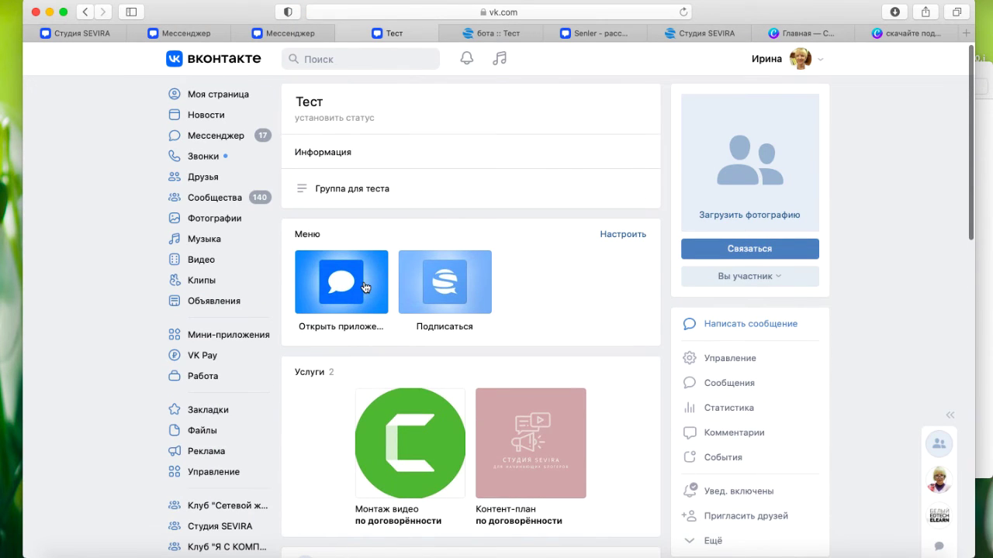
{"action": "left_click", "coordinate": [364, 286]}
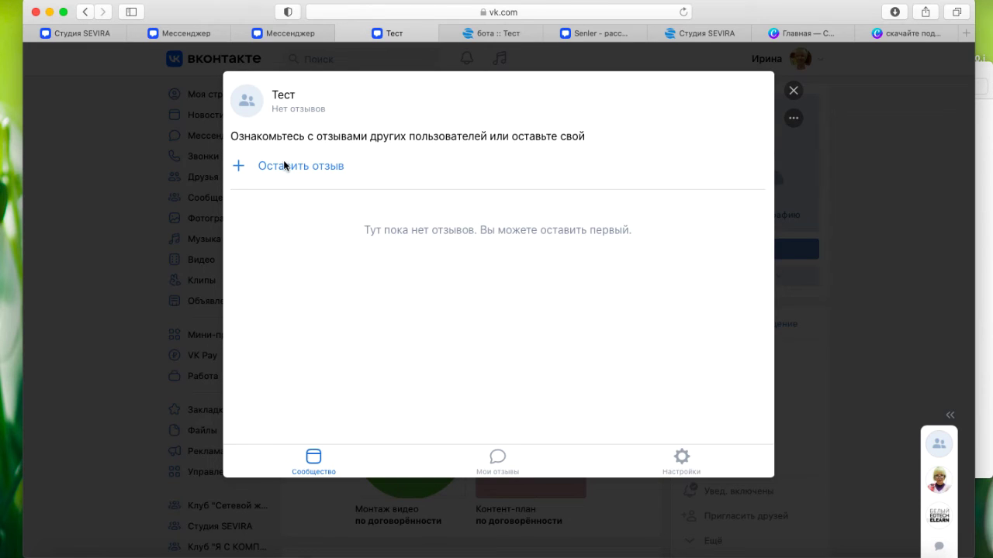
{"action": "left_click", "coordinate": [281, 165]}
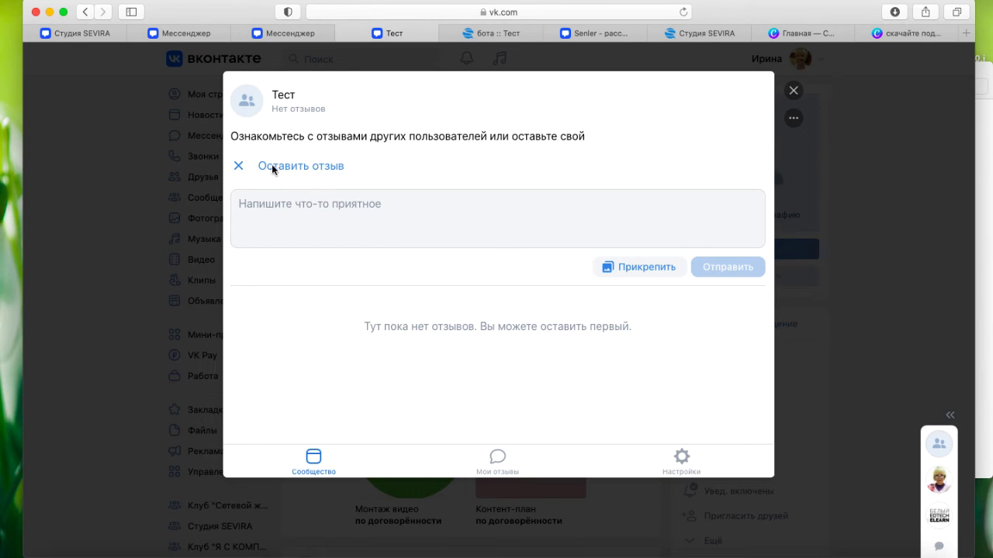
{"action": "left_click", "coordinate": [301, 200]}
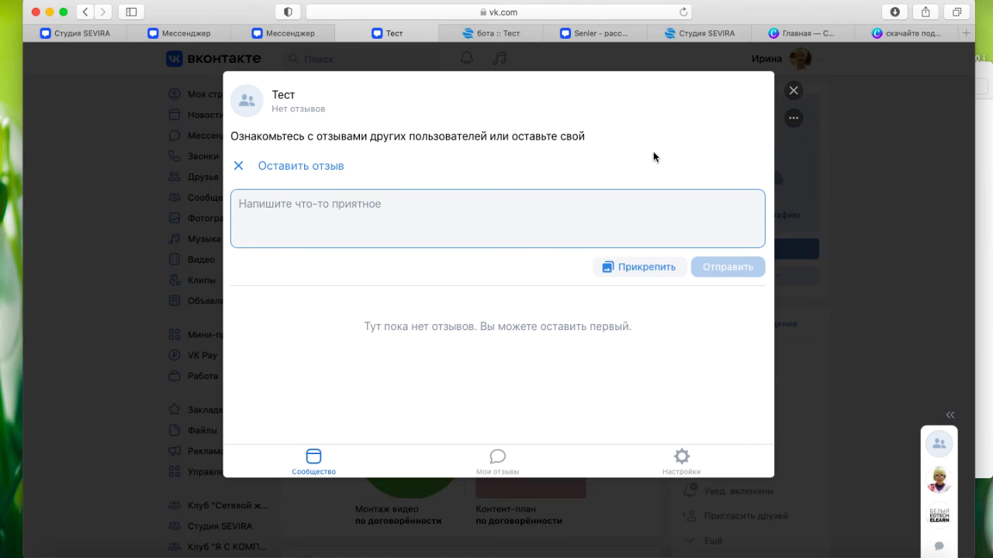
{"action": "left_click", "coordinate": [656, 11]}
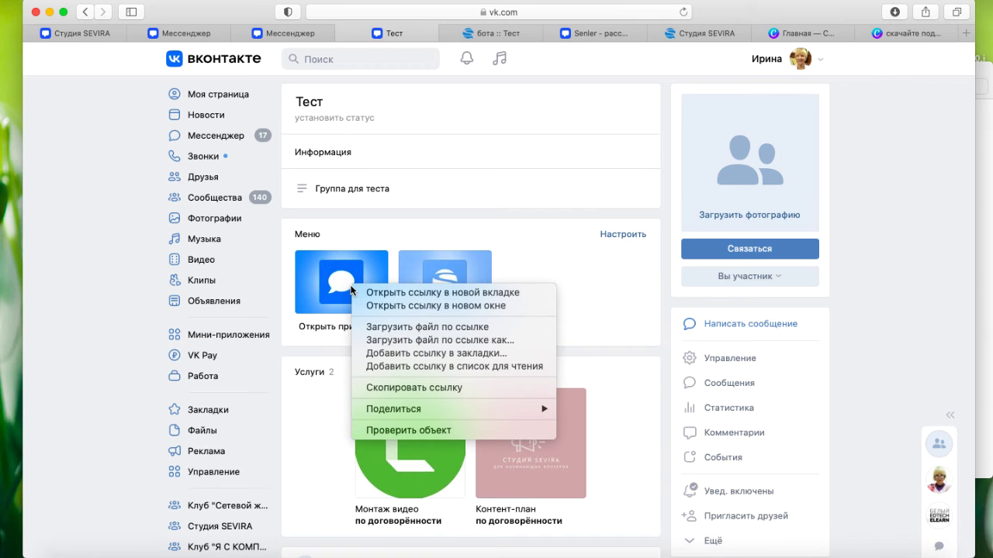
{"action": "left_click", "coordinate": [450, 388]}
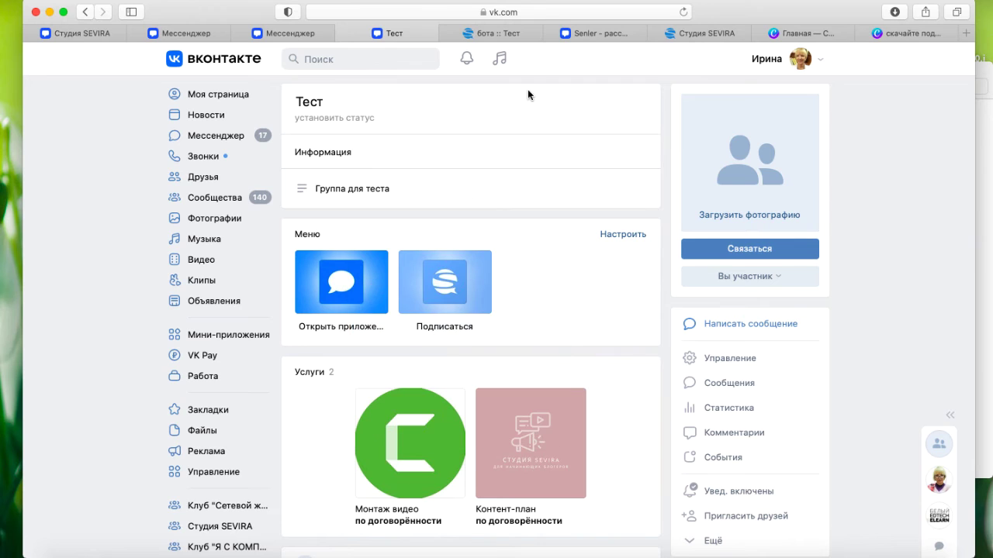
{"action": "left_click", "coordinate": [515, 35]}
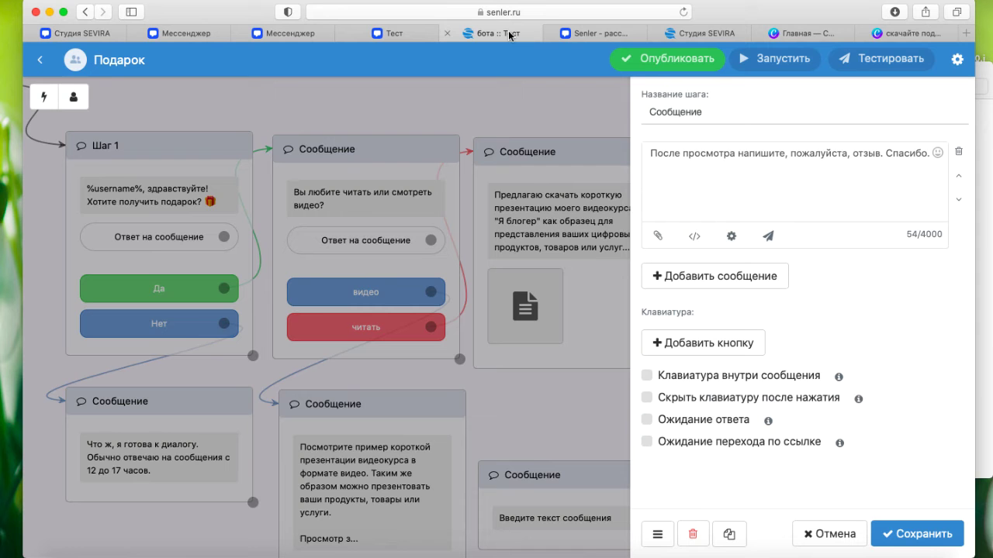
{"action": "left_click", "coordinate": [669, 176]}
{"action": "key", "text": "Return"}
{"action": "key", "text": "Return"}
{"action": "type", "text": "https://vk.com/app6326142_-206017575?ref=group_menu"}
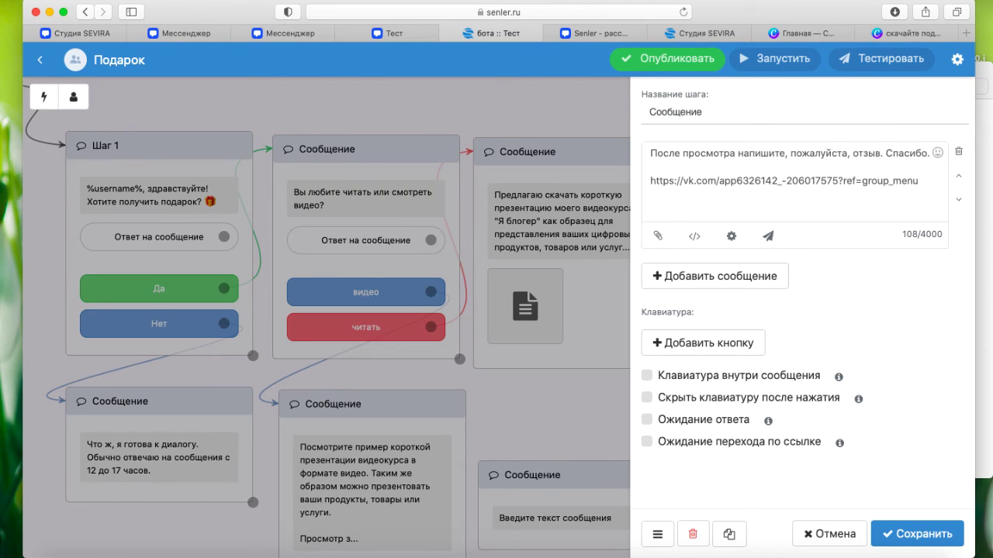
{"action": "left_click", "coordinate": [771, 283]}
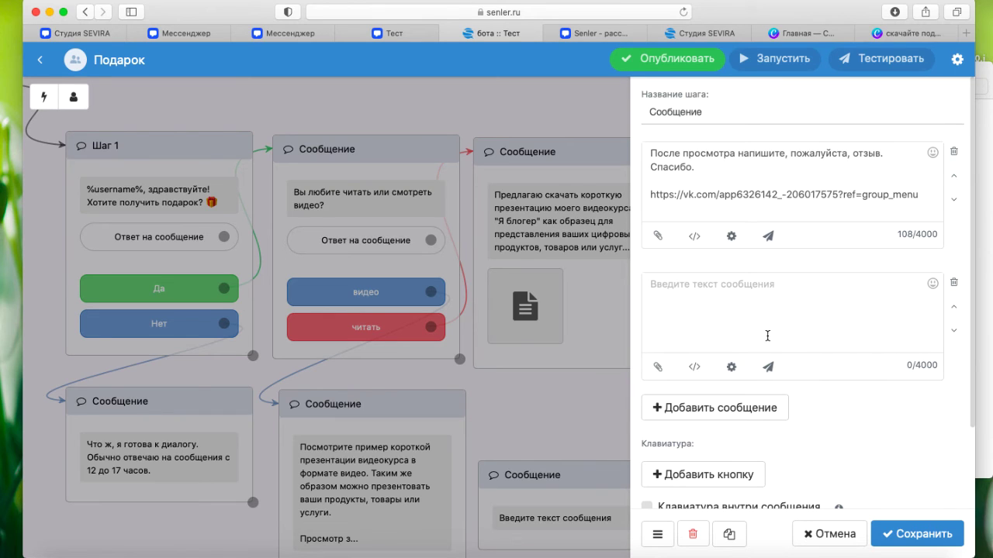
{"action": "left_click", "coordinate": [954, 283]}
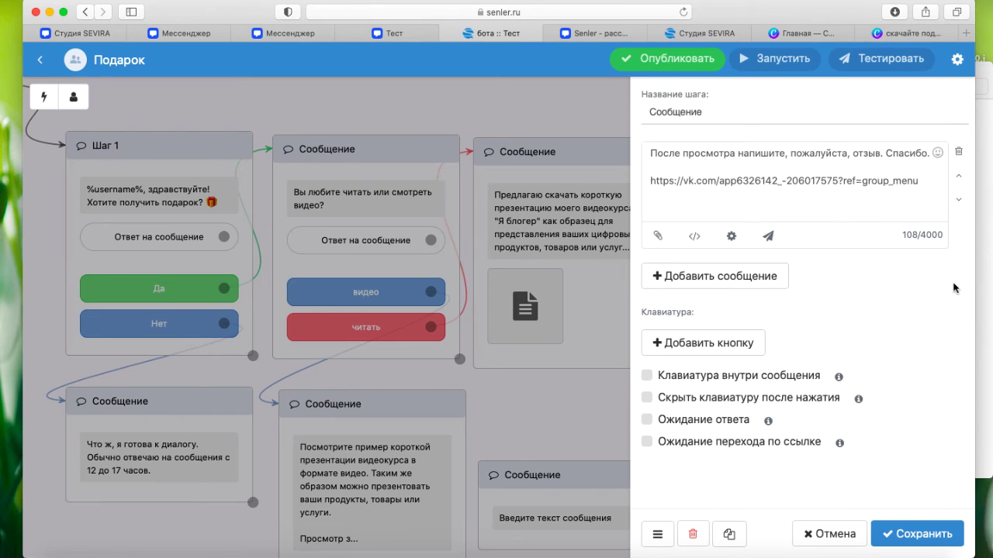
{"action": "left_click", "coordinate": [532, 447]}
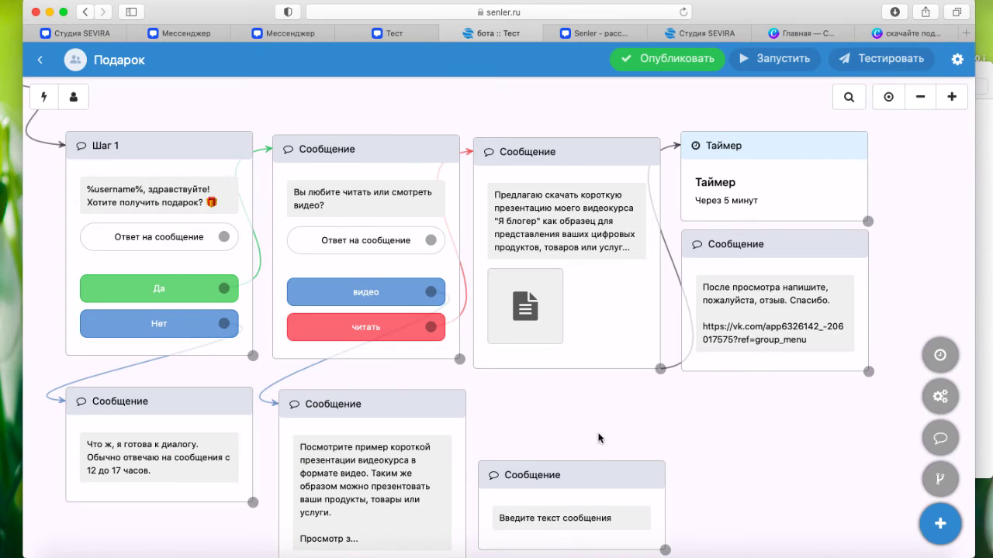
Place a new Таймер block above the empty Сообщение beside the video message, and connect the 5-minute timer to the review request message.
{"action": "left_click", "coordinate": [939, 355]}
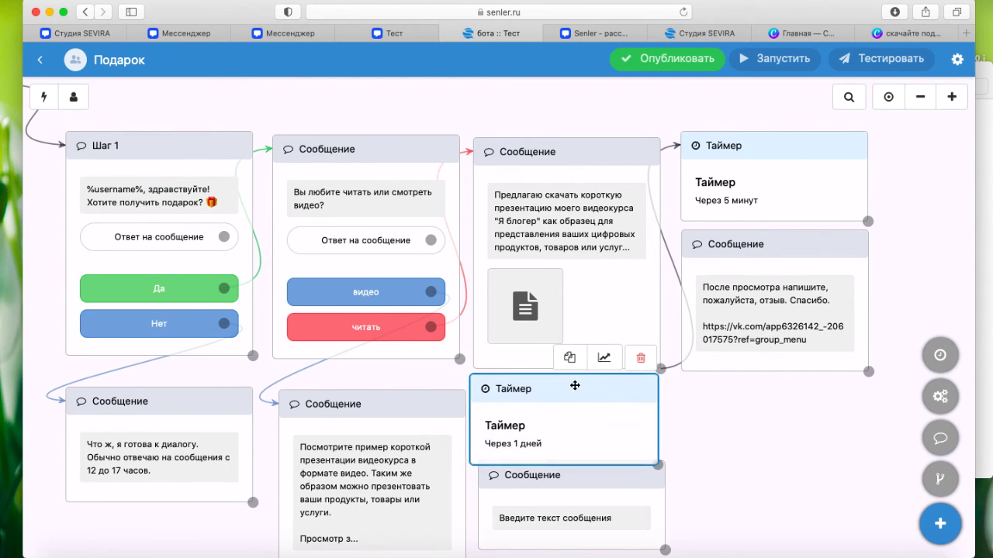
{"action": "left_click", "coordinate": [574, 383]}
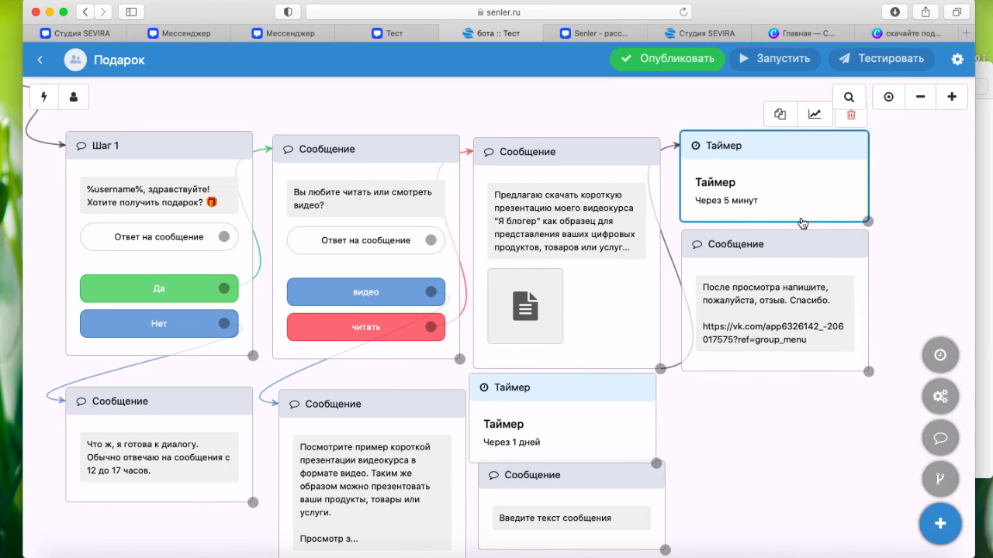
{"action": "left_click_drag", "start_coordinate": [868, 221], "coordinate": [683, 245]}
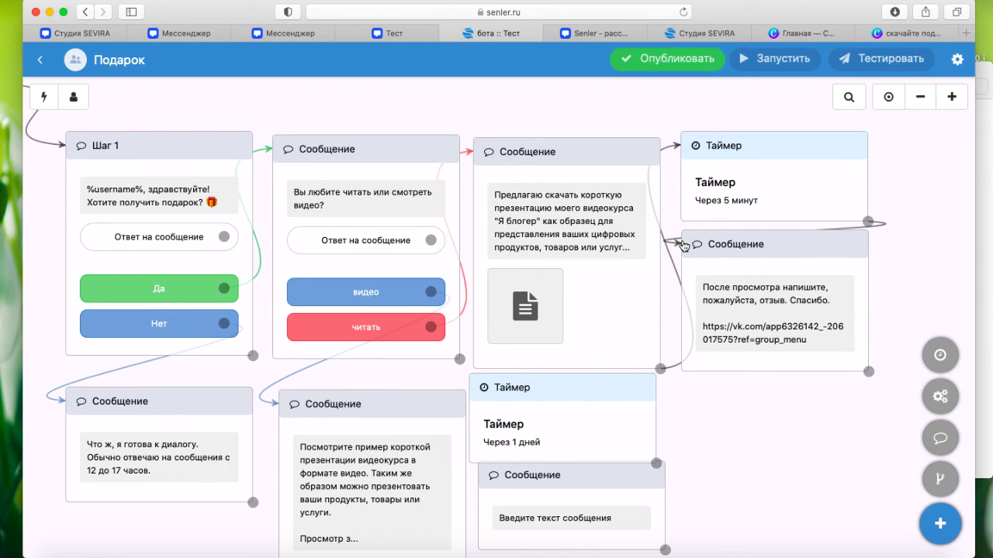
Set the new Таймер's delay to 10 Минут, save it, and connect the video message's output to it.
{"action": "left_click", "coordinate": [627, 393]}
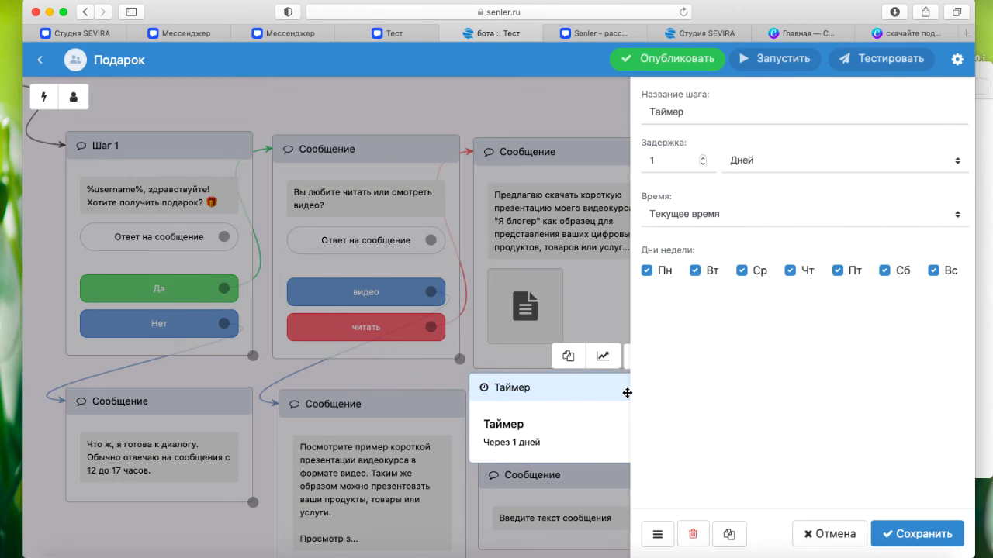
{"action": "left_click", "coordinate": [907, 161]}
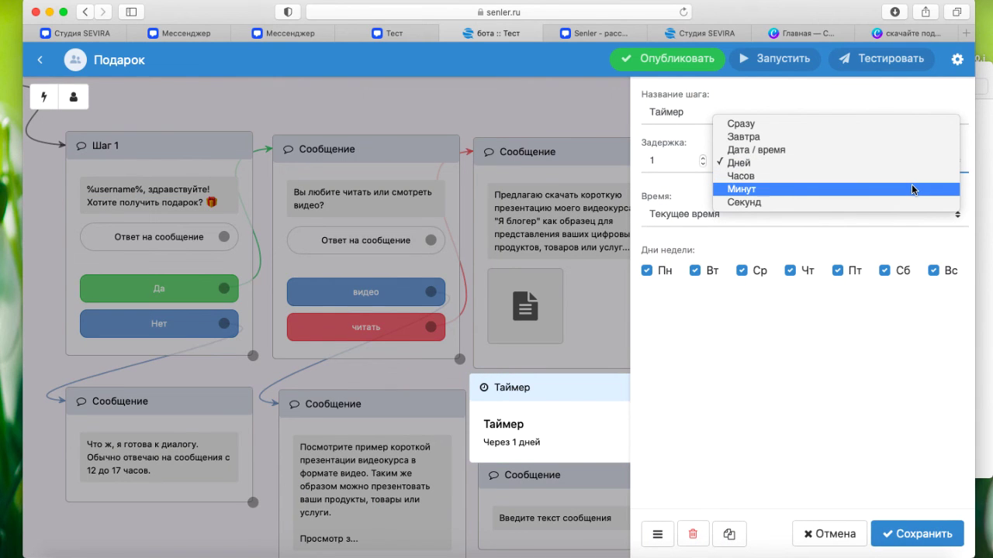
{"action": "left_click", "coordinate": [912, 190]}
{"action": "double_click", "coordinate": [702, 165]}
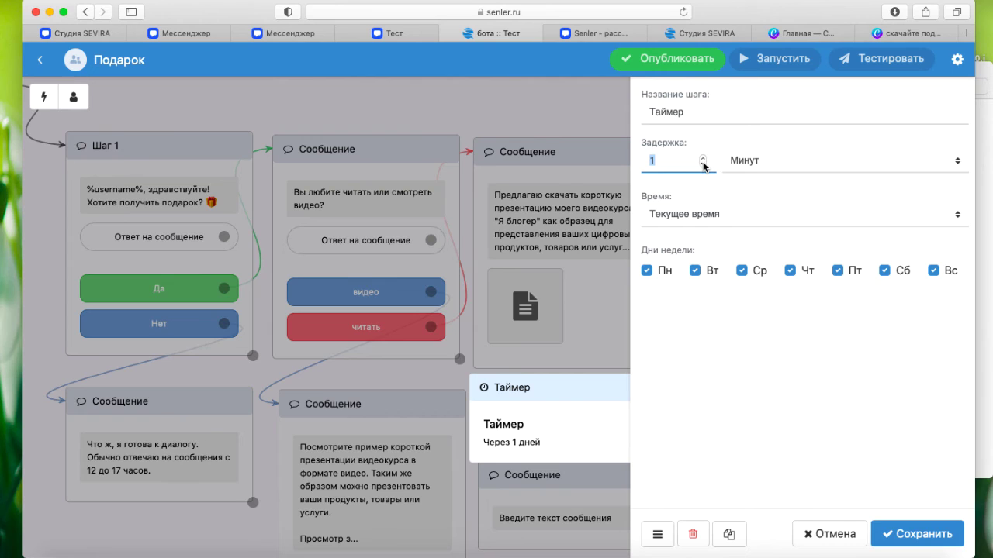
{"action": "type", "text": "10"}
{"action": "left_click", "coordinate": [934, 532]}
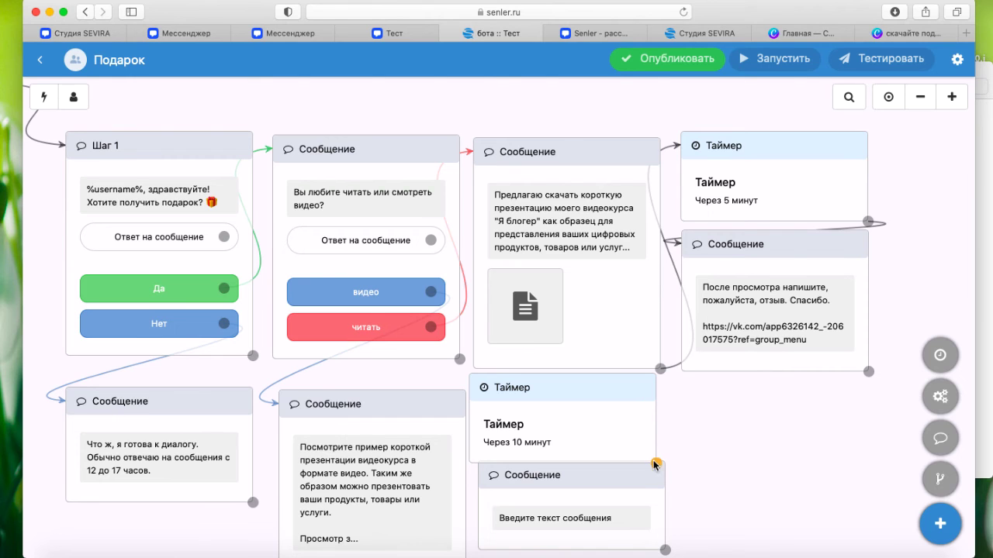
{"action": "scroll", "coordinate": [714, 399], "scroll_direction": "down", "scroll_amount": 3}
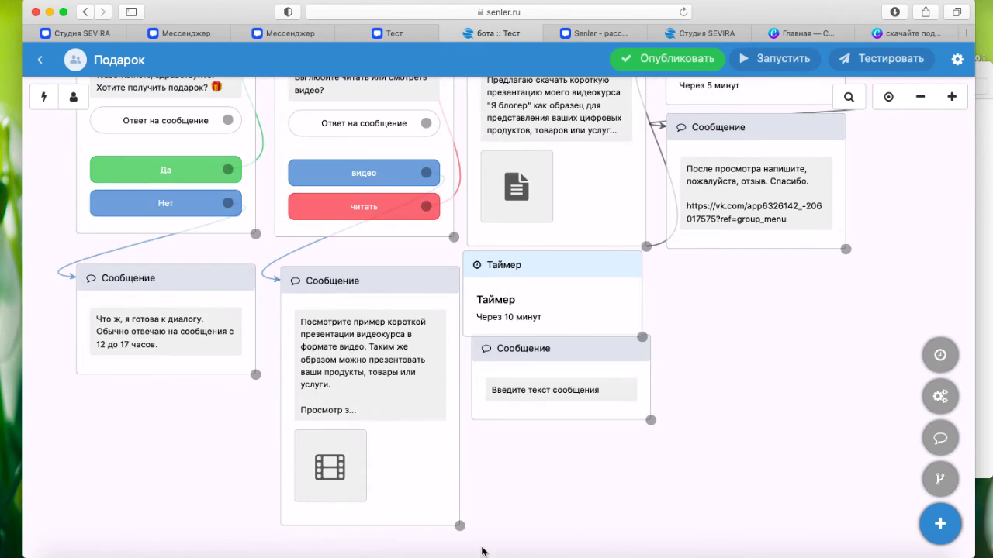
{"action": "left_click_drag", "start_coordinate": [462, 527], "coordinate": [462, 264]}
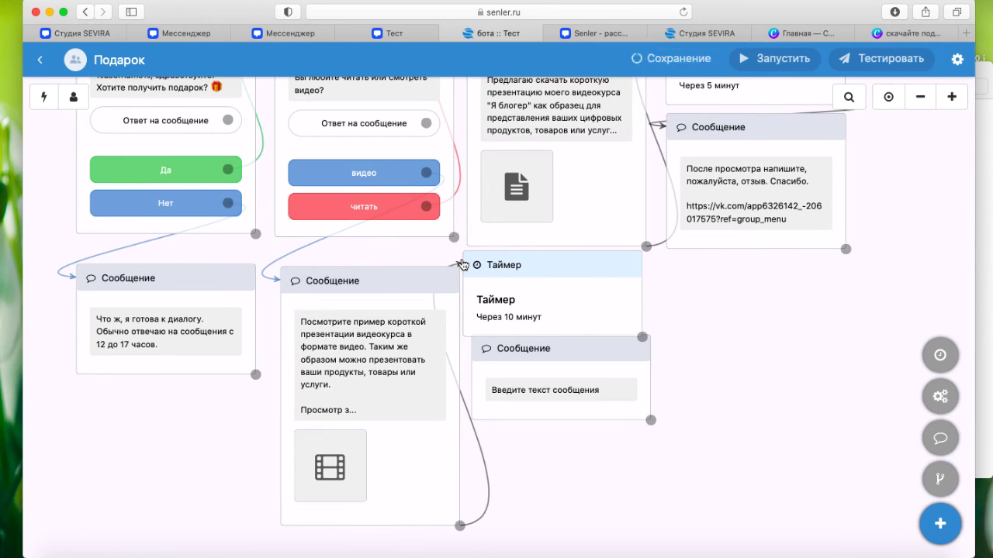
Move the empty Сообщение slightly lower under the 10-minute timer, fill it with the same review request text and Отзывы link, and save it.
{"action": "left_click", "coordinate": [476, 372]}
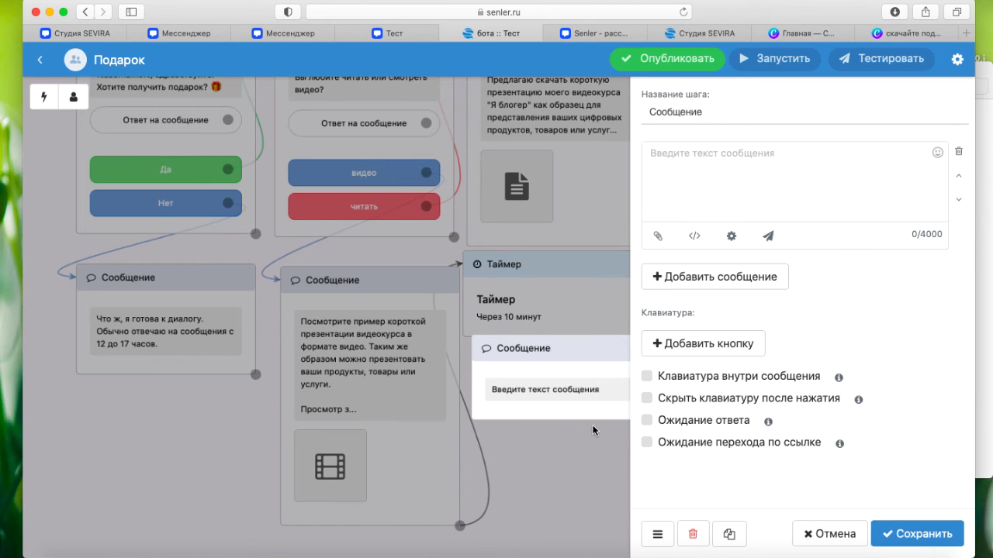
{"action": "left_click_drag", "start_coordinate": [591, 398], "coordinate": [587, 417]}
{"action": "left_click", "coordinate": [713, 153]}
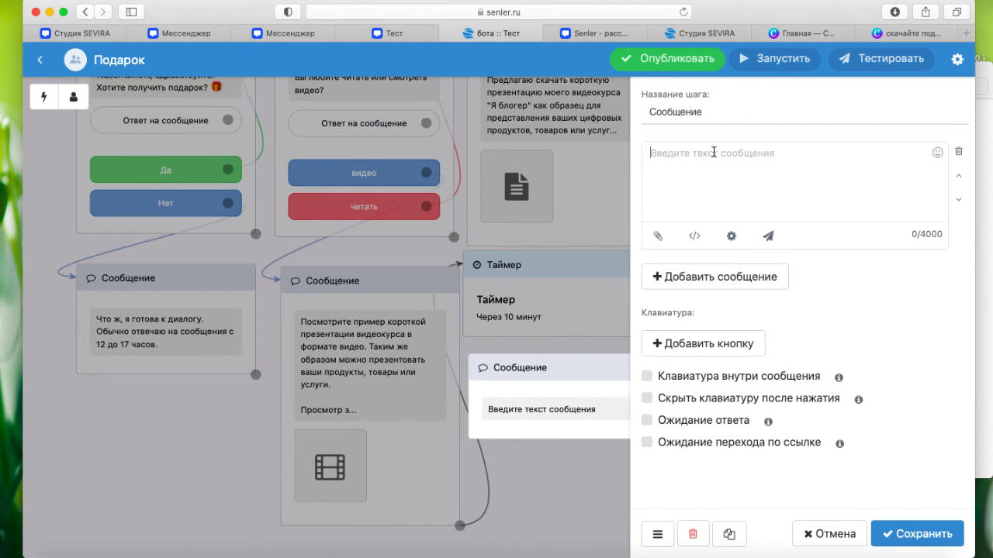
{"action": "type", "text": "После просмотра напишите, пожалуйста, отзыв. Спасибо.  https://vk.com/app6326142_-206017575?ref=group_menu"}
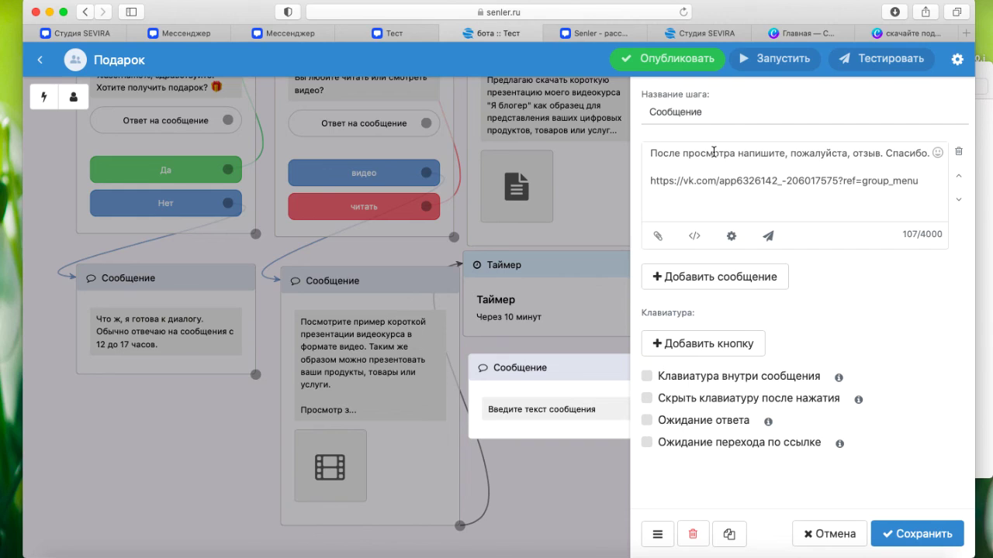
{"action": "left_click", "coordinate": [917, 533]}
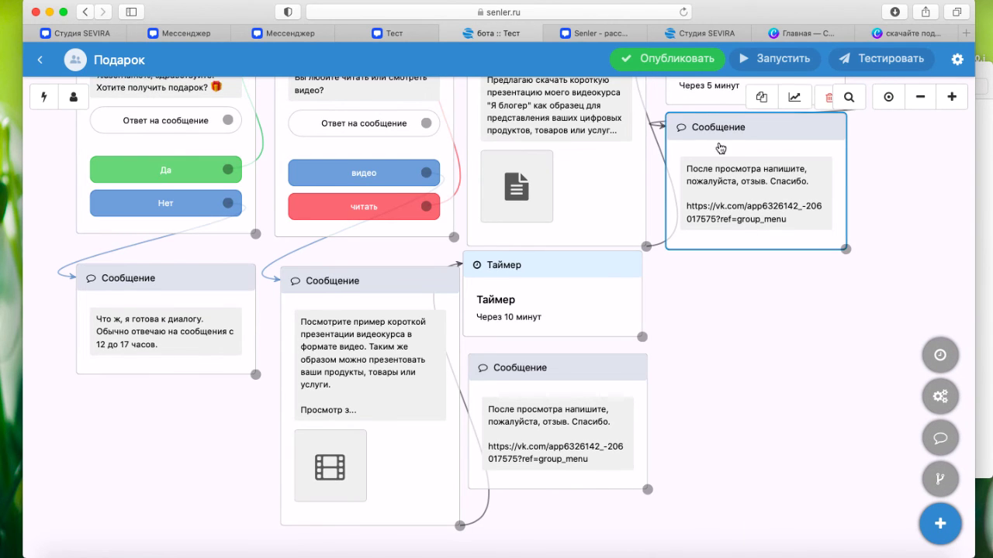
Publish the Подарок bot and return to the chat bot list to show its launch and edit options.
{"action": "left_click", "coordinate": [689, 63]}
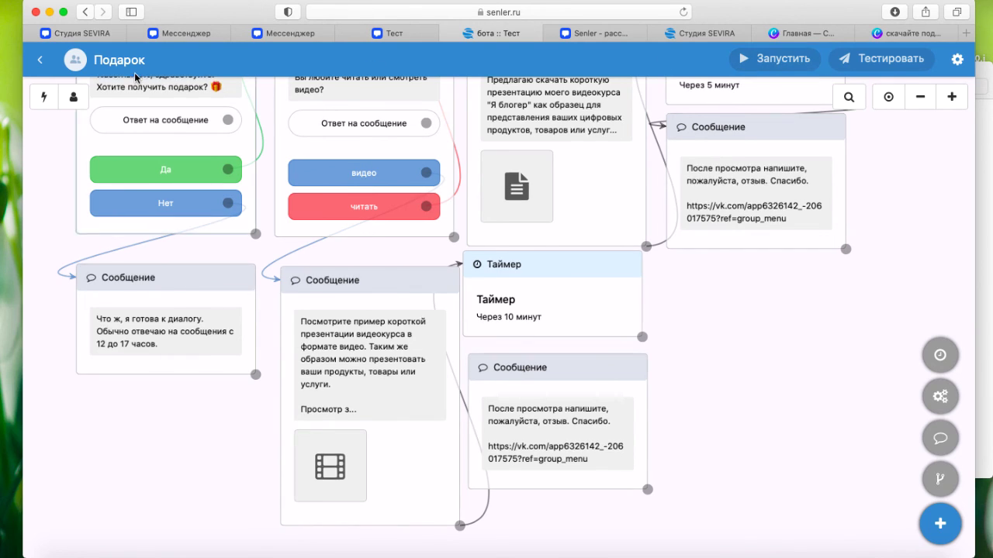
{"action": "left_click", "coordinate": [40, 61]}
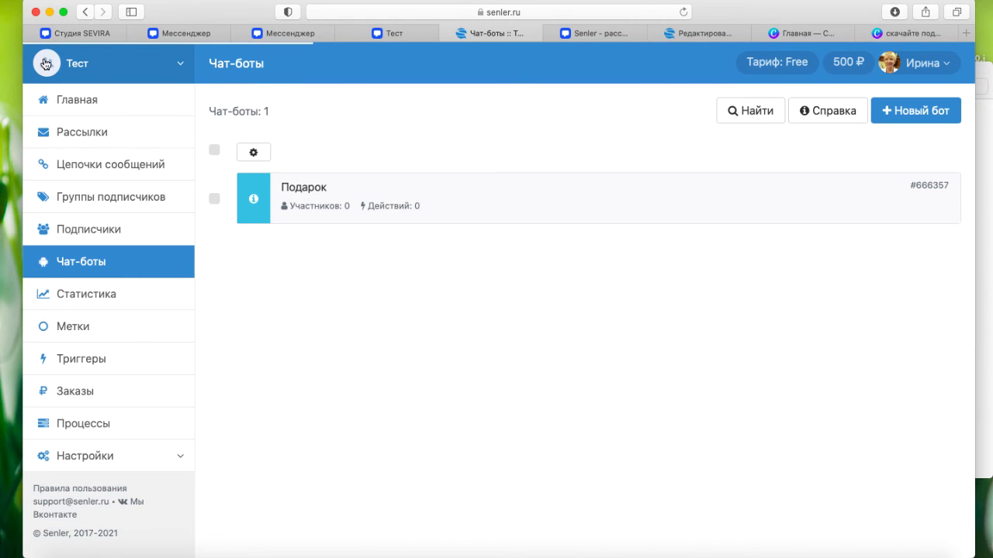
{"action": "left_click", "coordinate": [443, 204]}
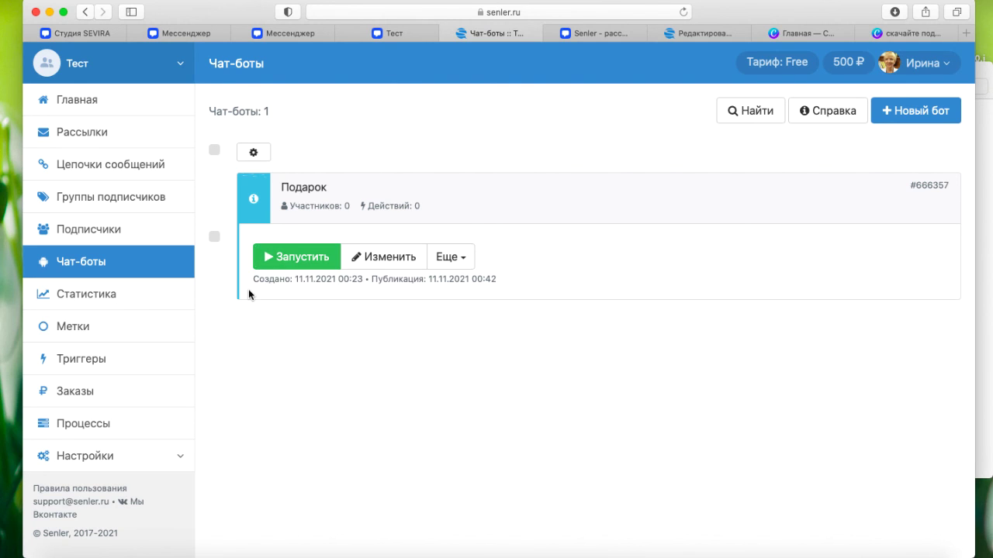
Assign the Подарок chat bot under Добавление в бота in the Подарок subscriber group's additional settings, and save the group.
{"action": "left_click", "coordinate": [157, 196]}
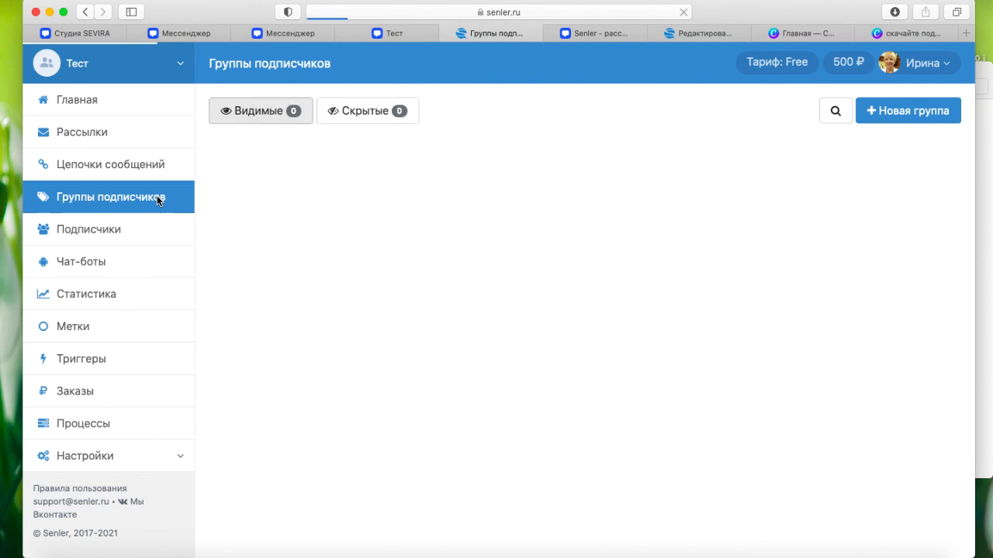
{"action": "left_click", "coordinate": [380, 204]}
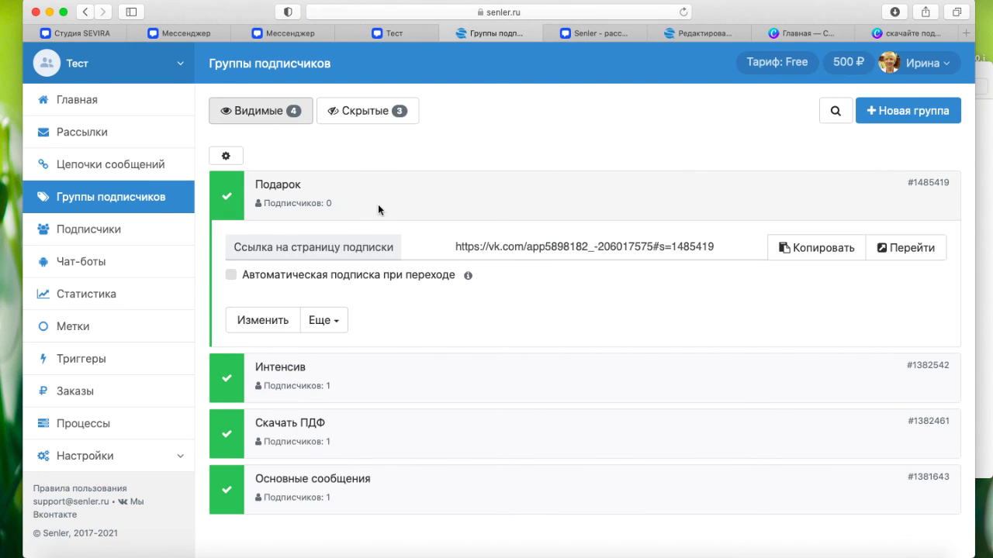
{"action": "left_click", "coordinate": [265, 321]}
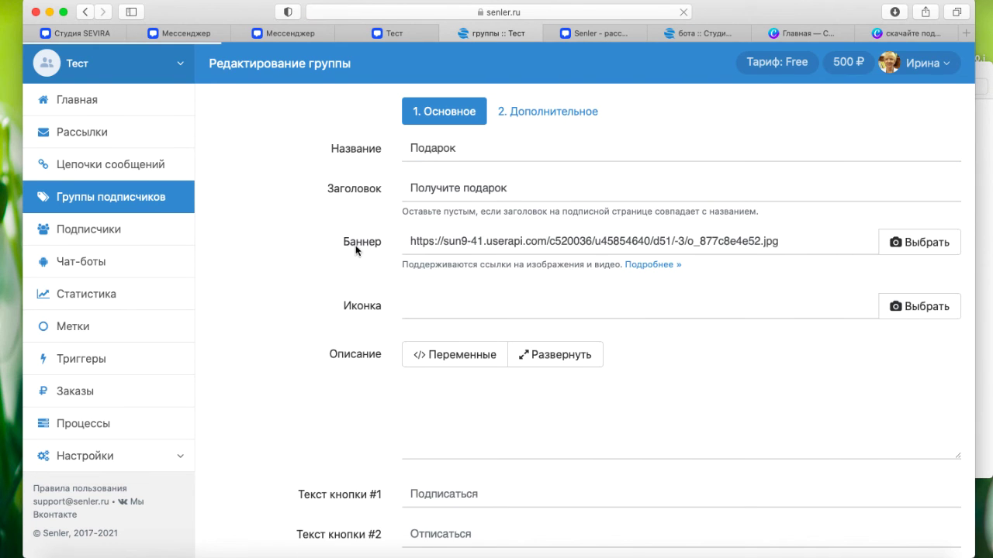
{"action": "left_click", "coordinate": [583, 112]}
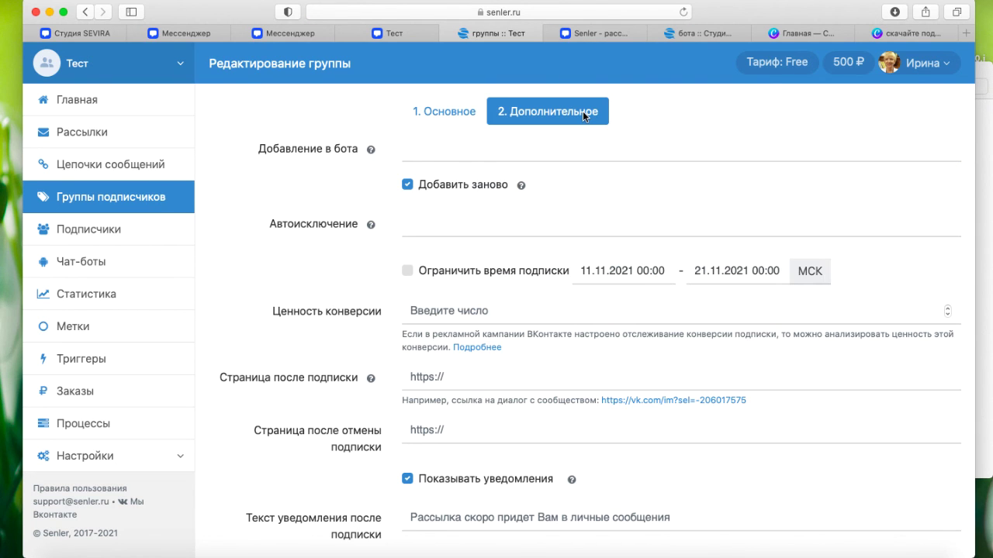
{"action": "left_click", "coordinate": [574, 150]}
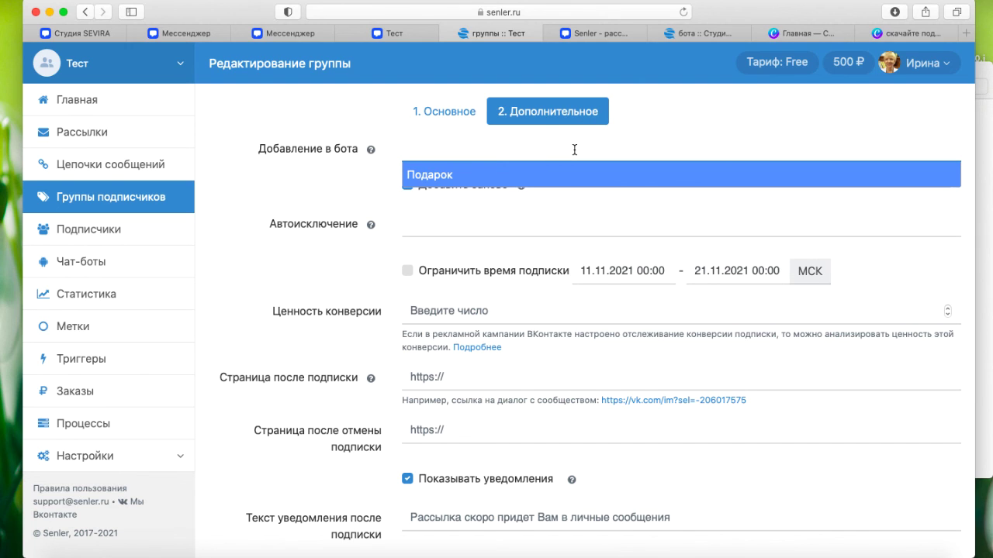
{"action": "left_click", "coordinate": [494, 177]}
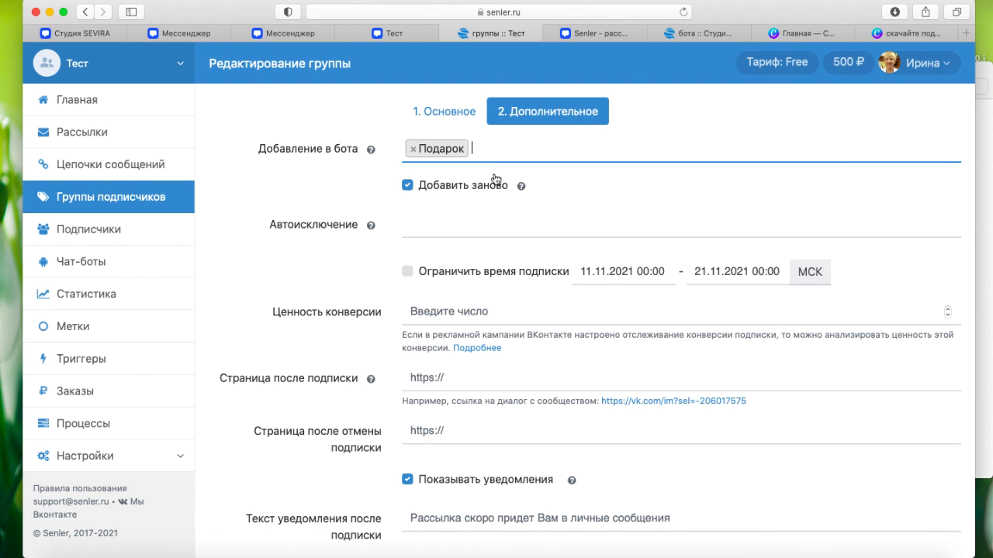
{"action": "scroll", "coordinate": [588, 193], "scroll_direction": "down", "scroll_amount": 5}
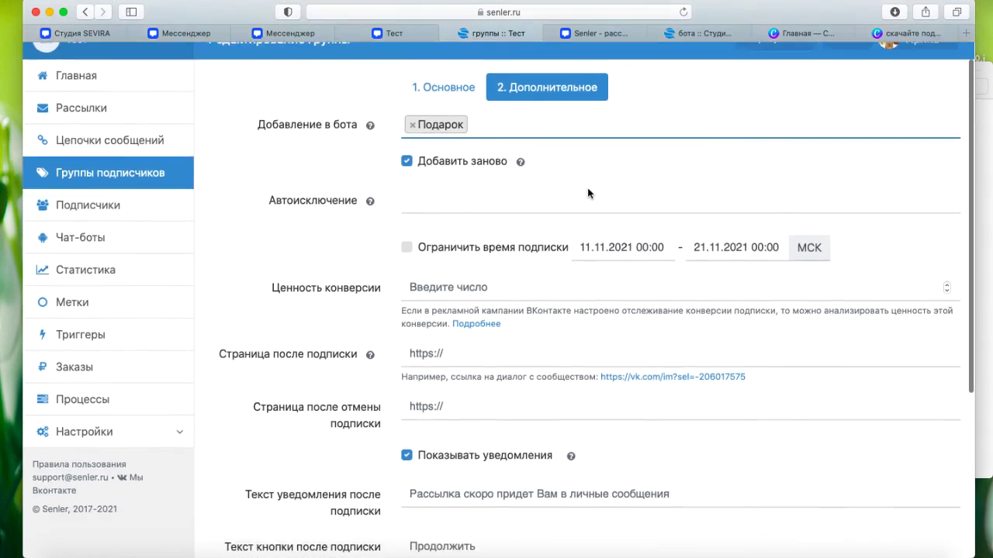
{"action": "left_click", "coordinate": [646, 480]}
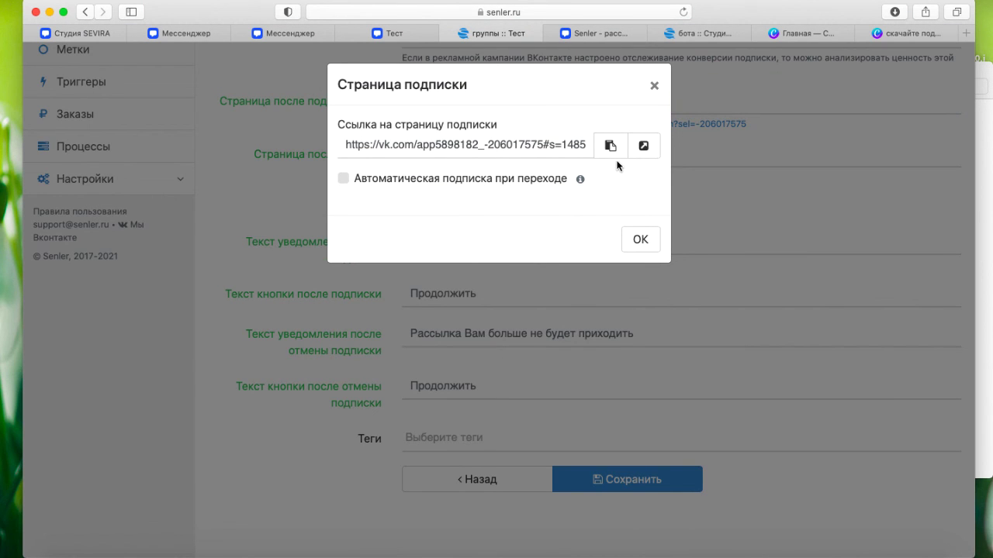
Copy the group's subscription page link, try pasting it below the existing Подарок link in the Pages course plan, undo the paste, and return to Senler.
{"action": "left_click", "coordinate": [610, 146]}
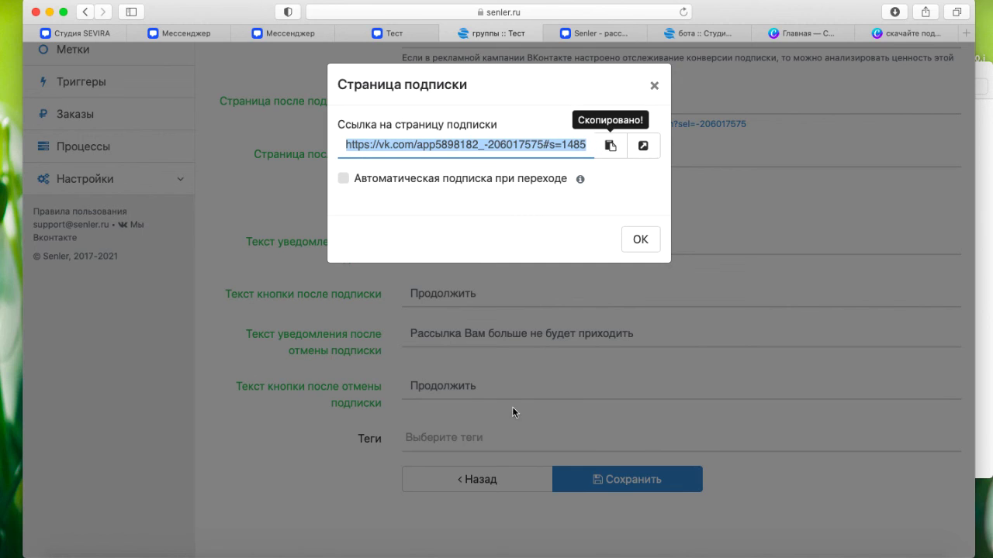
{"action": "key", "text": "super+Tab"}
{"action": "type", "text": "https://vk.com/app5898182_-206017575#s=1485419"}
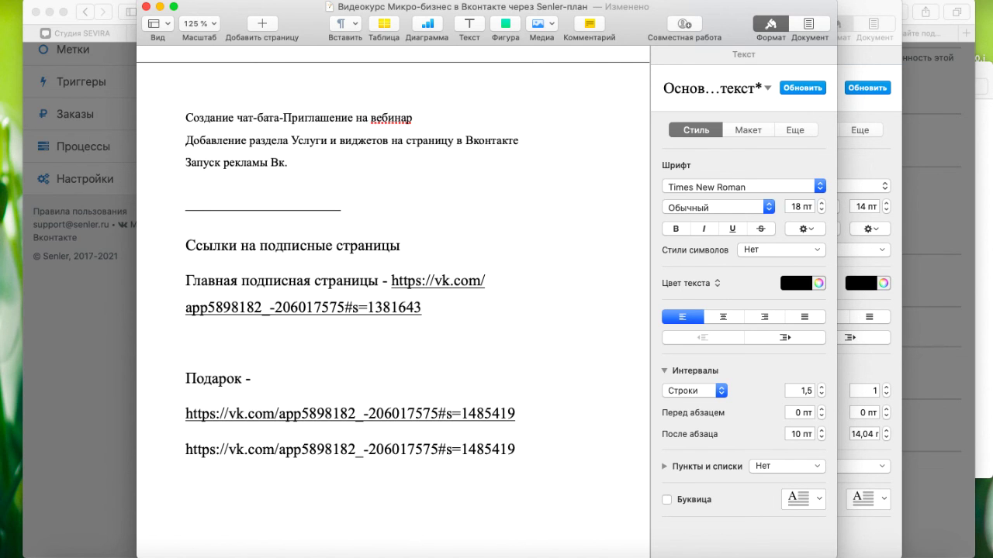
{"action": "key", "text": "super+z"}
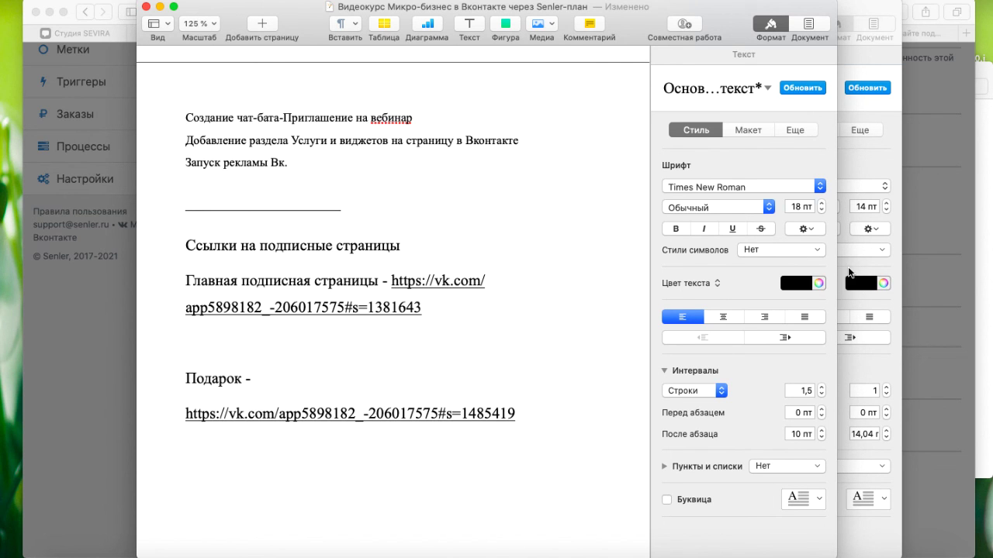
{"action": "key", "text": "super+Tab"}
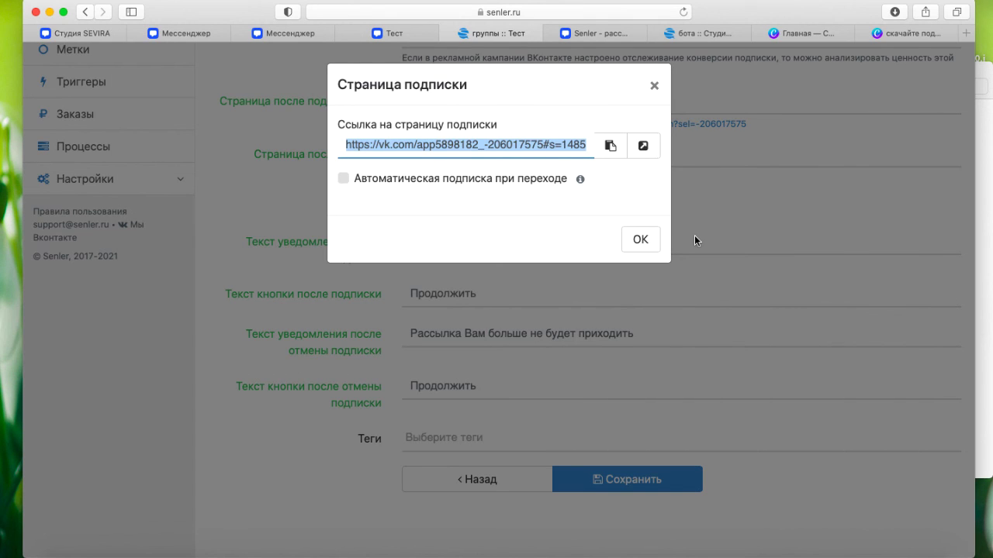
{"action": "left_click", "coordinate": [656, 240]}
Review the Подарок group's additional settings, save the group again, and dismiss the Страница подписки dialog.
{"action": "scroll", "coordinate": [653, 237], "scroll_direction": "up", "scroll_amount": 5}
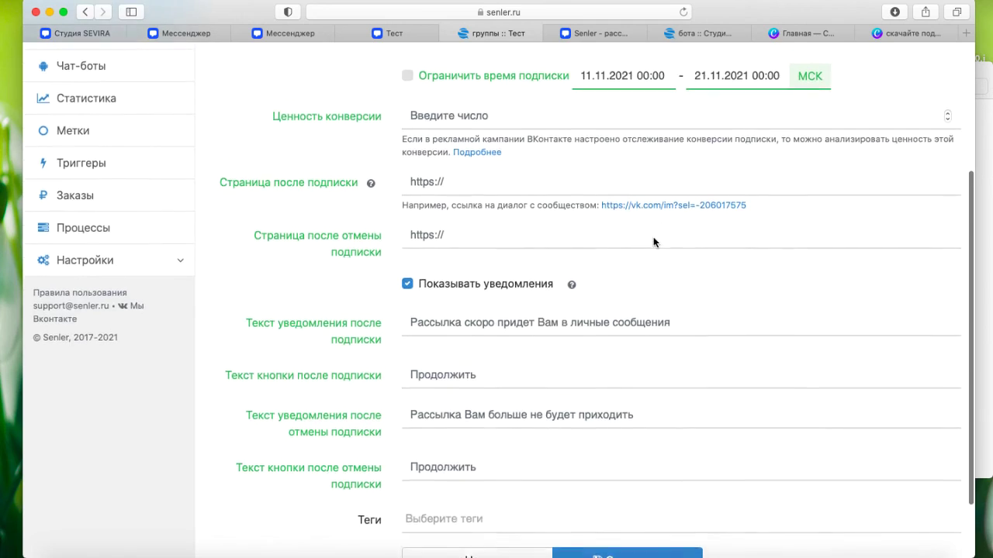
{"action": "scroll", "coordinate": [654, 239], "scroll_direction": "up", "scroll_amount": 3}
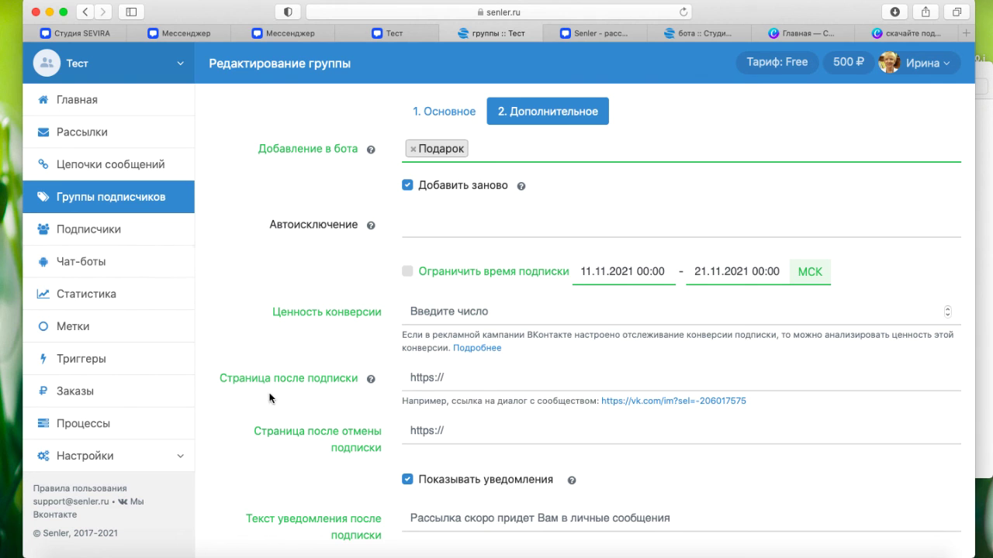
{"action": "scroll", "coordinate": [270, 398], "scroll_direction": "down", "scroll_amount": 7}
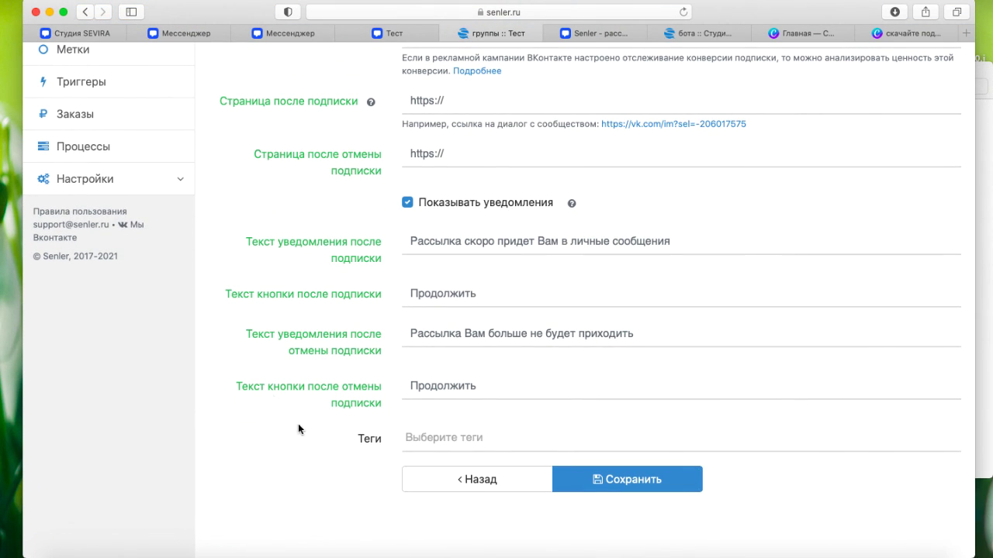
{"action": "scroll", "coordinate": [299, 425], "scroll_direction": "up", "scroll_amount": 1}
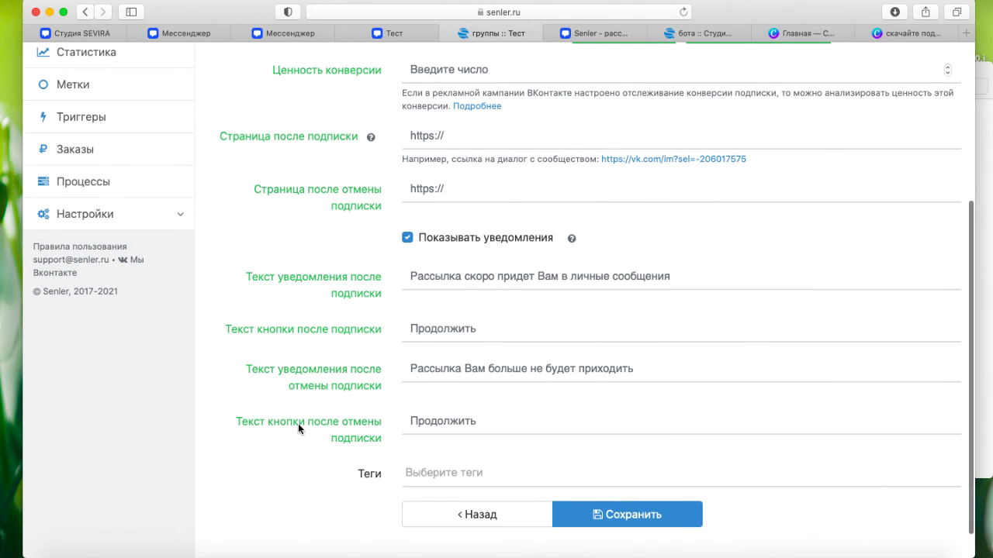
{"action": "left_click", "coordinate": [690, 515]}
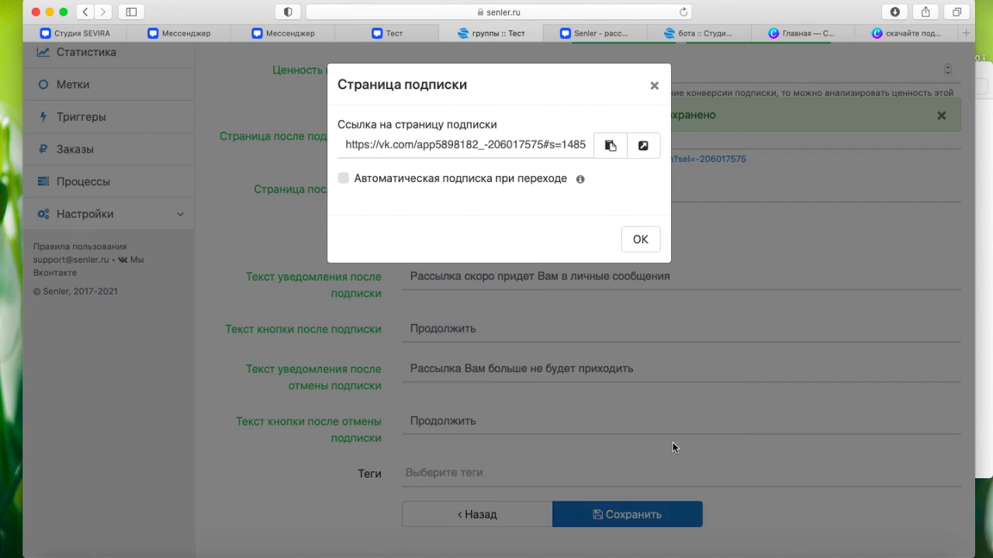
{"action": "left_click", "coordinate": [647, 239]}
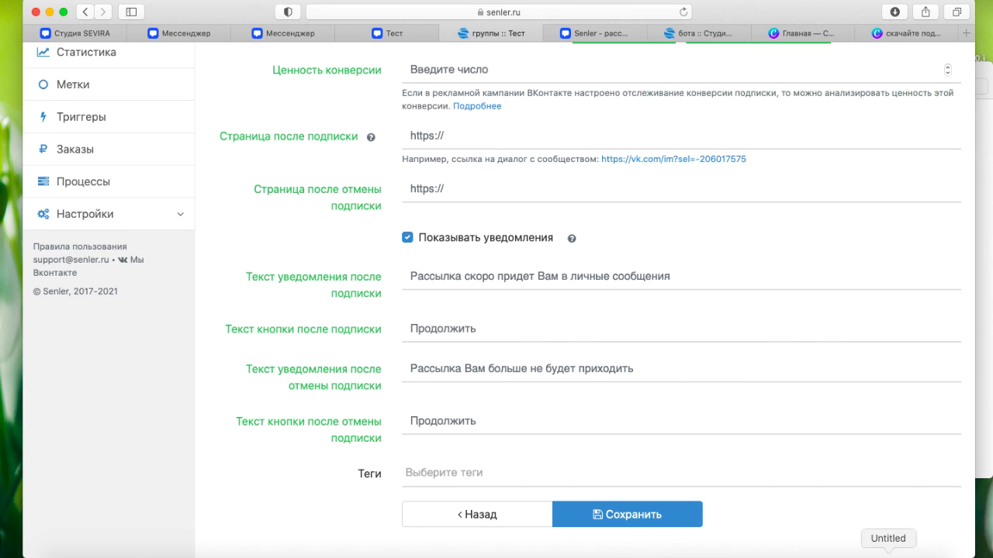